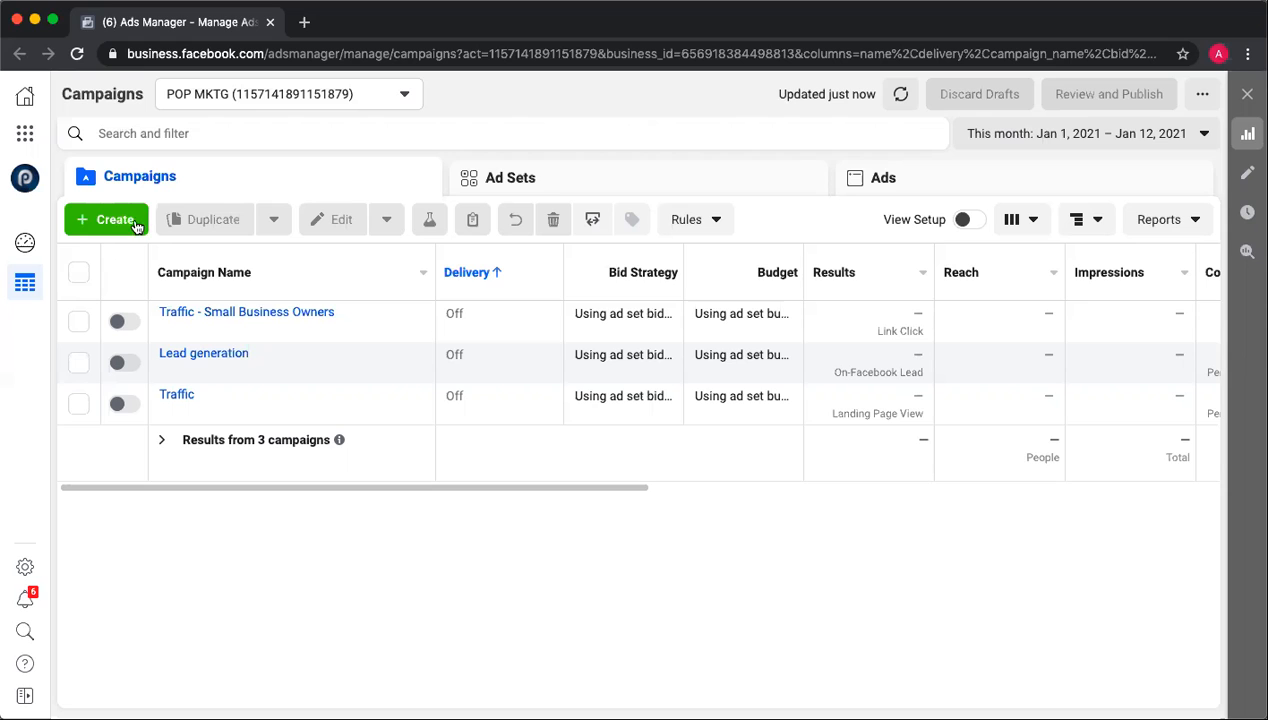
# Step: Start a new auction campaign with the Engagement objective and the Post engagement type
pyautogui.click(134, 216)
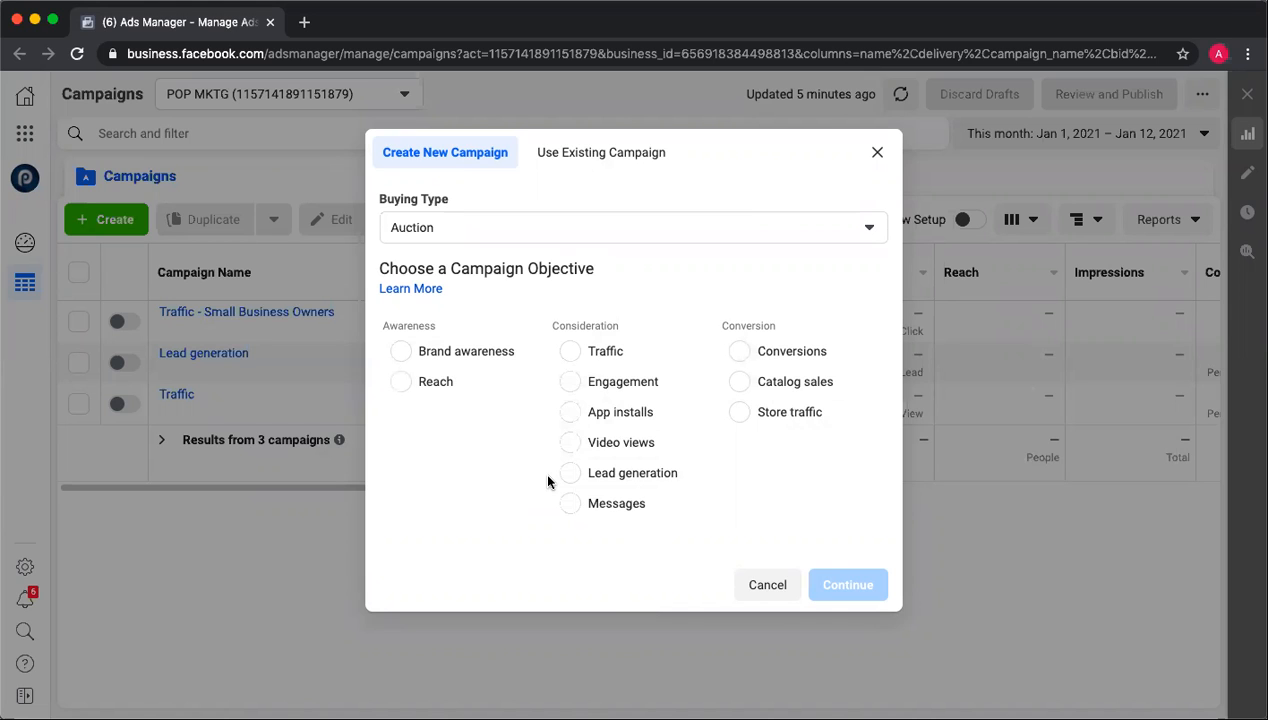
pyautogui.click(571, 388)
pyautogui.scroll(-2, 694, 475)
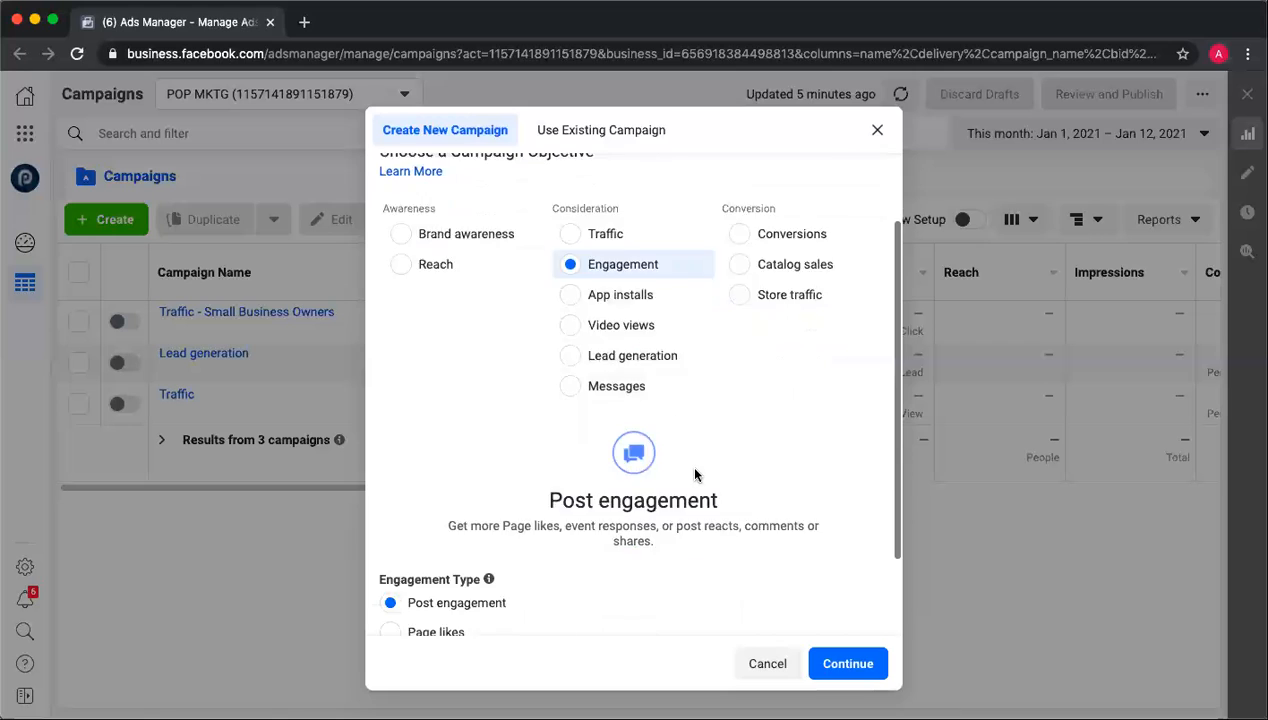
pyautogui.scroll(-2, 695, 475)
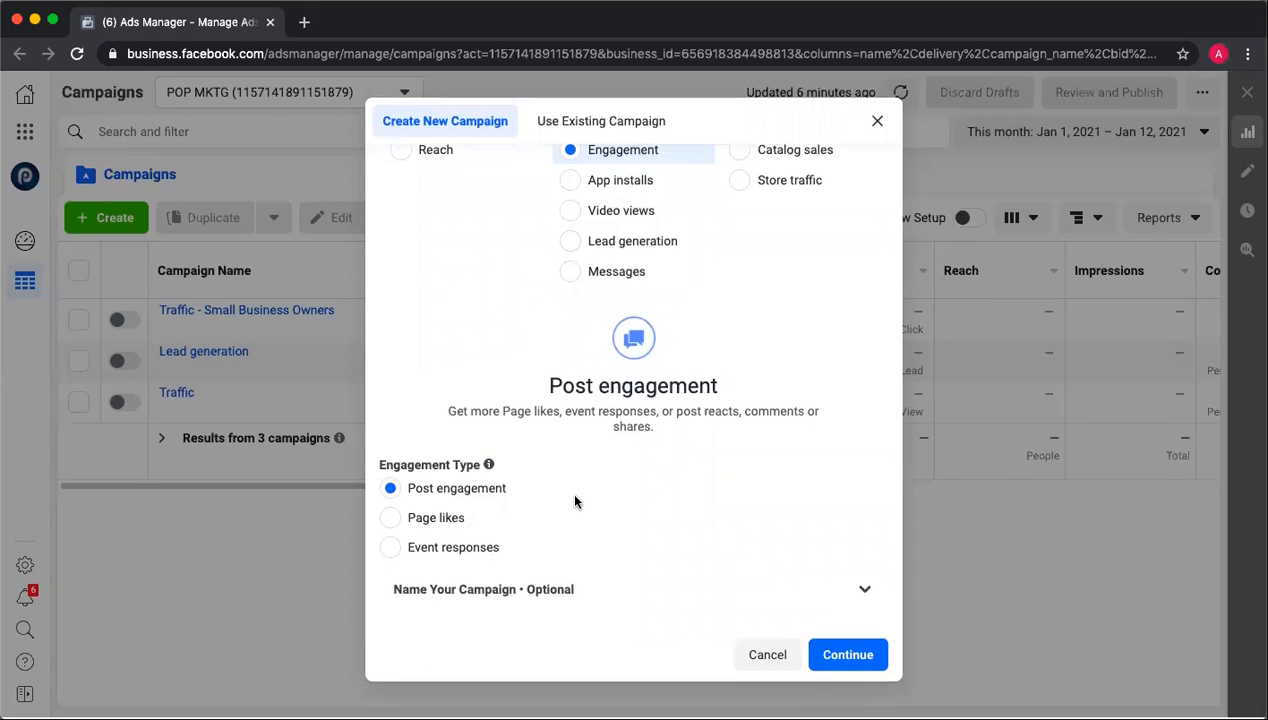
# Step: Expand the optional naming section and name the campaign "Engagement- January 2021"
pyautogui.click(866, 592)
pyautogui.scroll(-1, 730, 492)
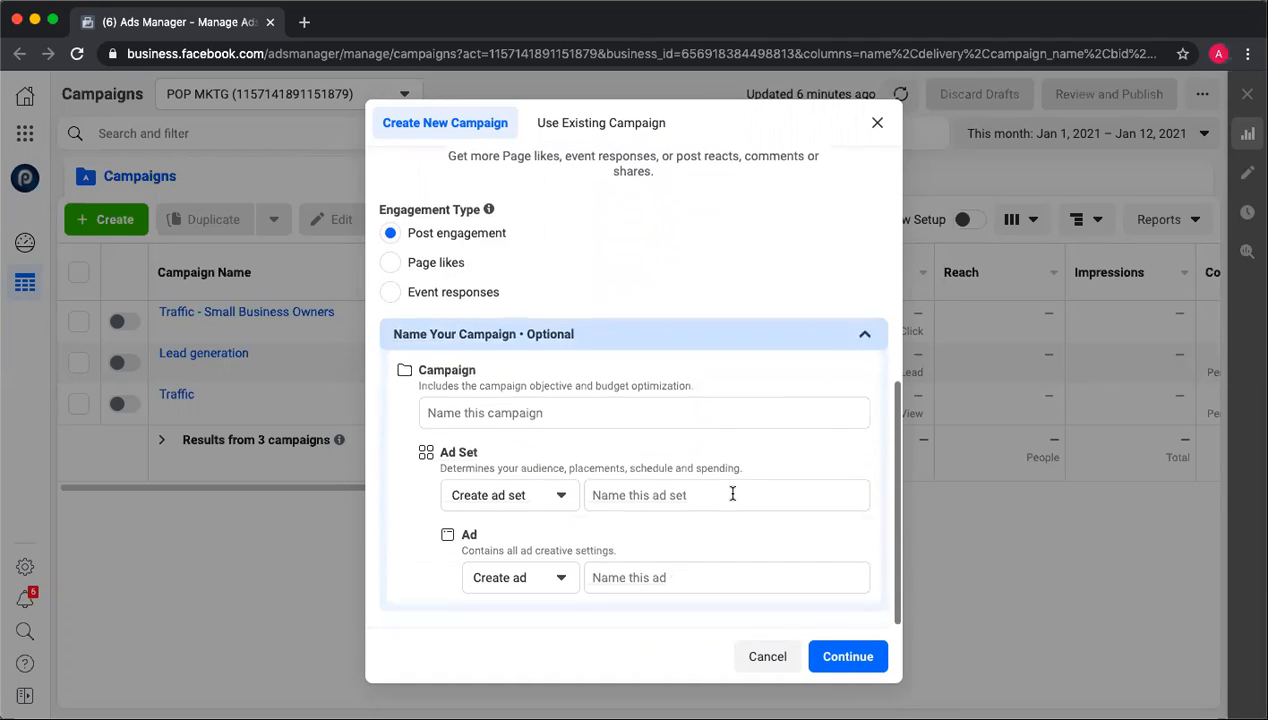
pyautogui.click(637, 409)
pyautogui.write('E')
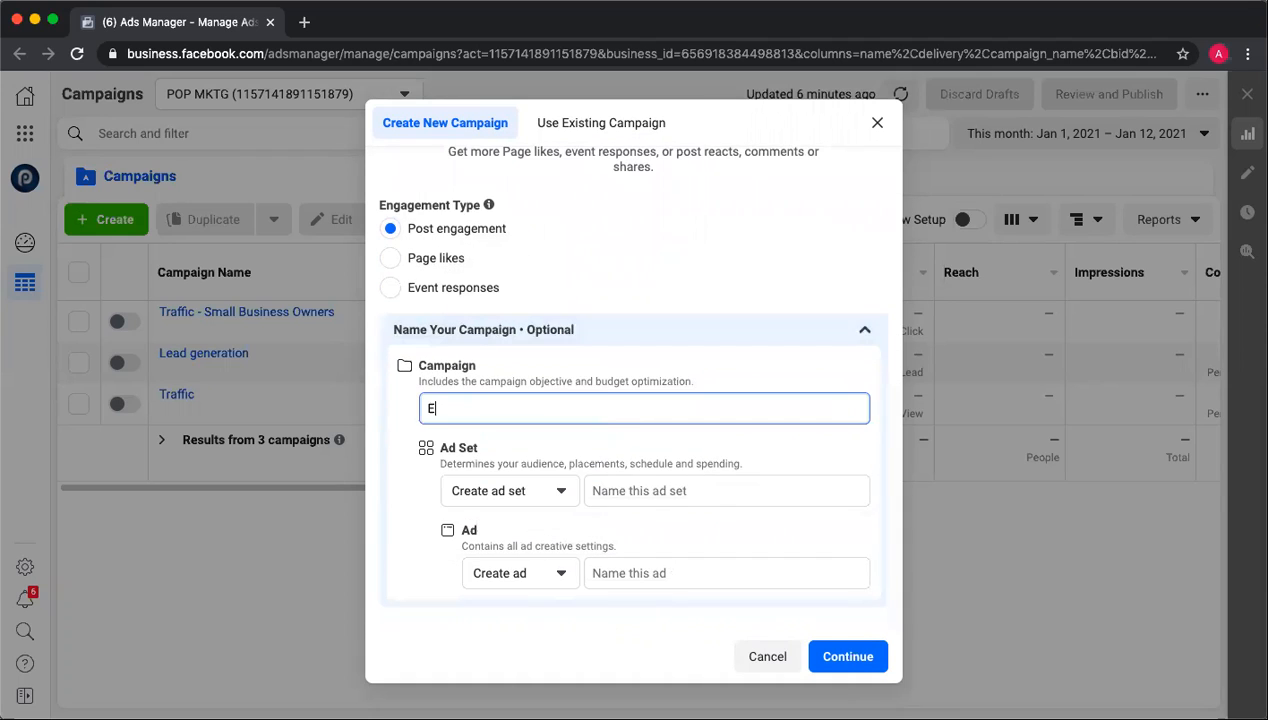
pyautogui.write('ngagement- Jan uary 2021')
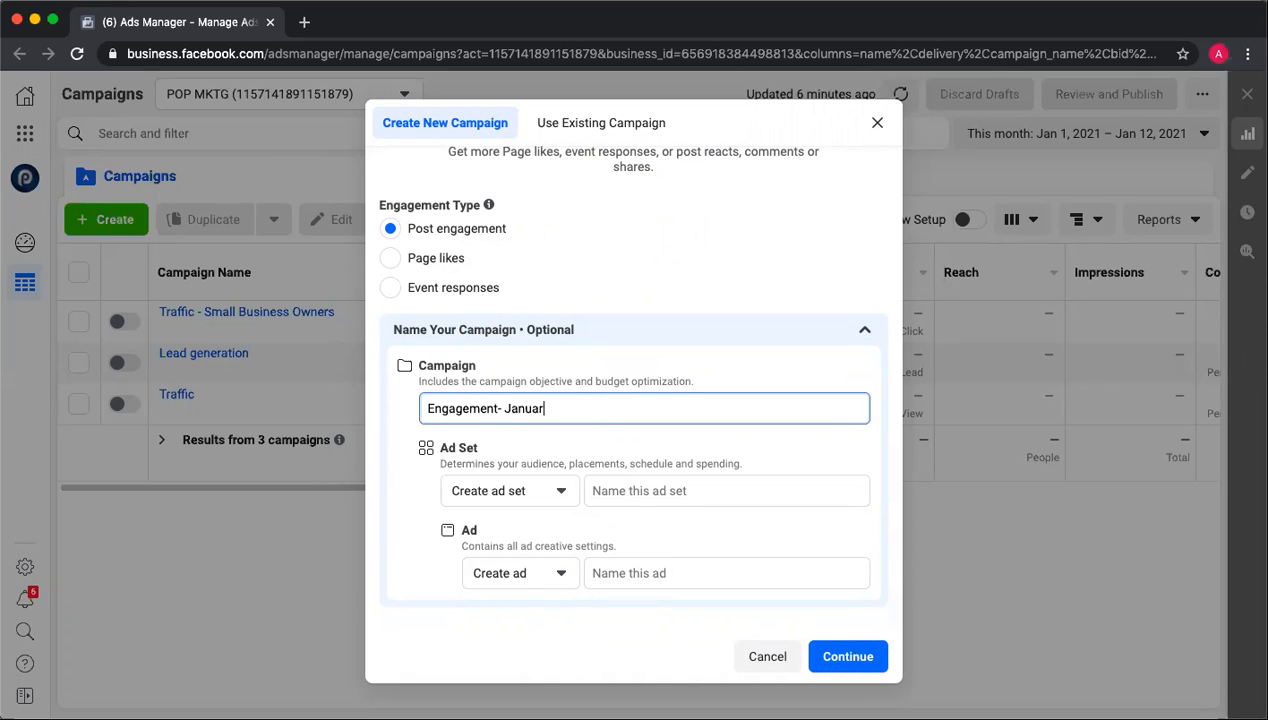
# Step: Reuse the campaign name "Engagement- January 2021" for the ad set and the ad, and continue to the campaign draft
pyautogui.tripleClick(623, 422)
pyautogui.hotkey('ctrl', 'c')
pyautogui.click(640, 490)
pyautogui.hotkey('ctrl', 'v')
pyautogui.press('Tab')
pyautogui.press('Tab')
pyautogui.press('super+v')
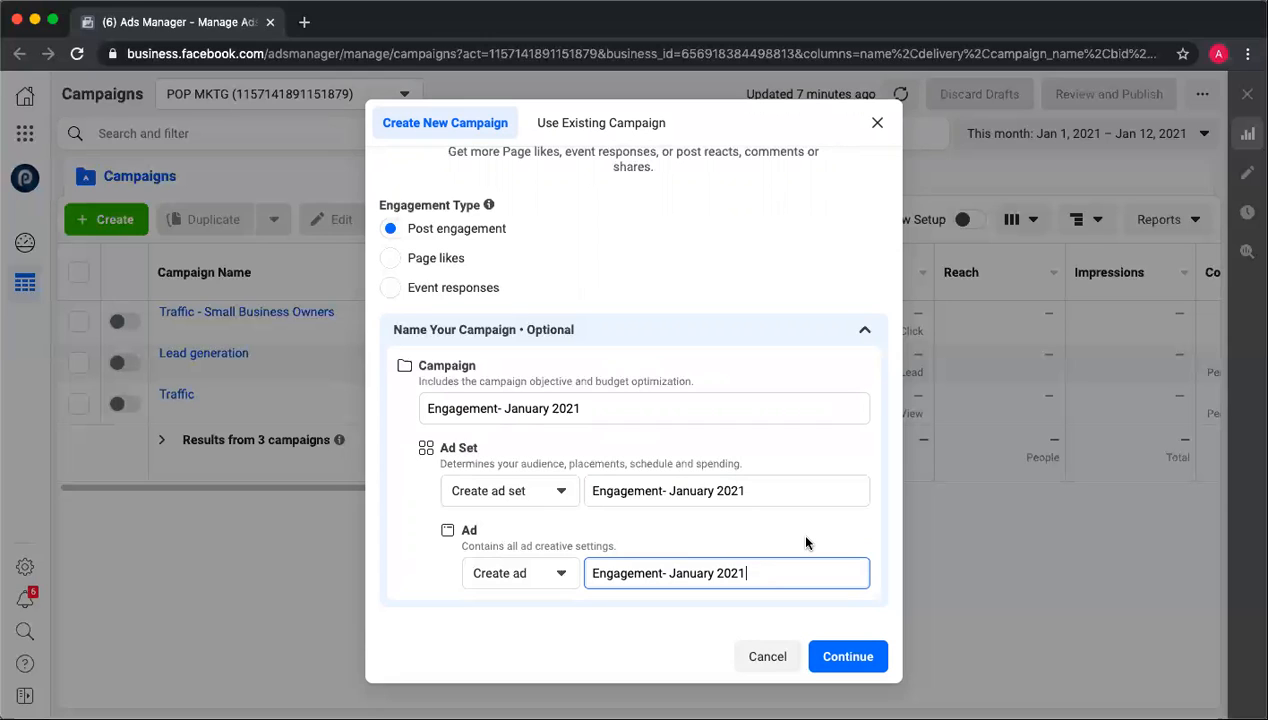
pyautogui.click(858, 662)
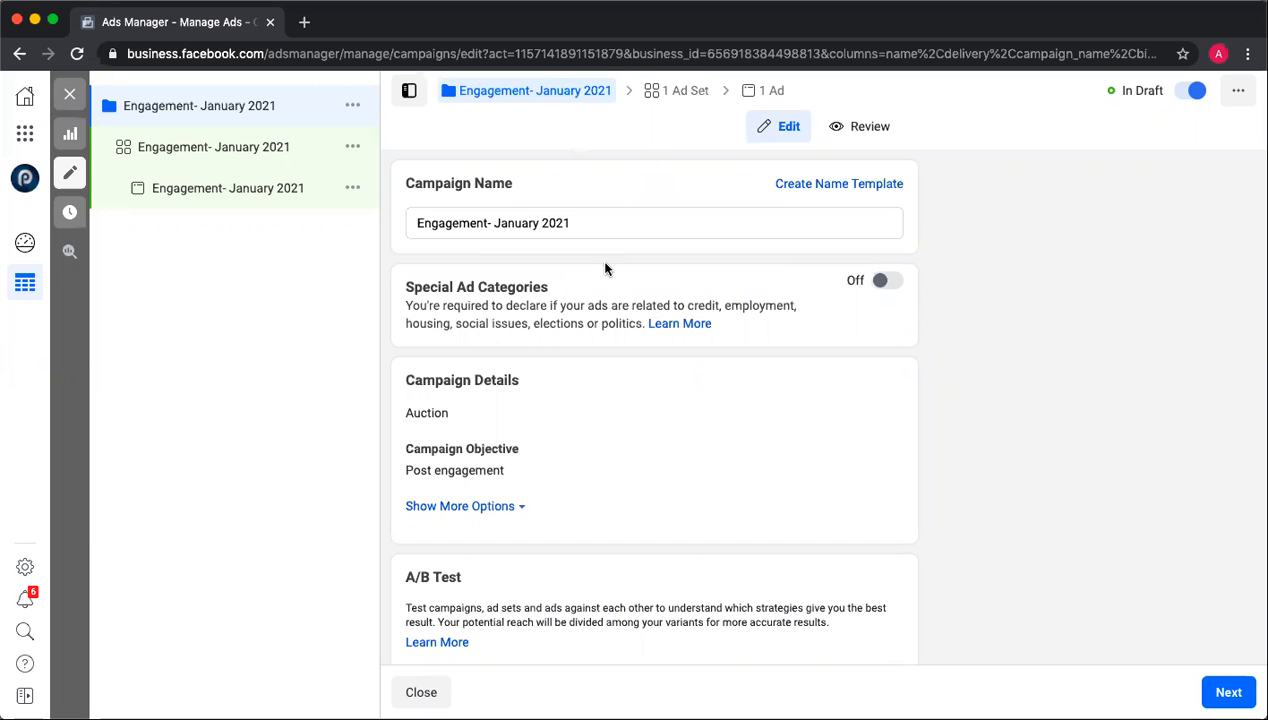
# Step: Look over the campaign-level settings and open the ad set's budget and schedule settings
pyautogui.scroll(-3, 604, 268)
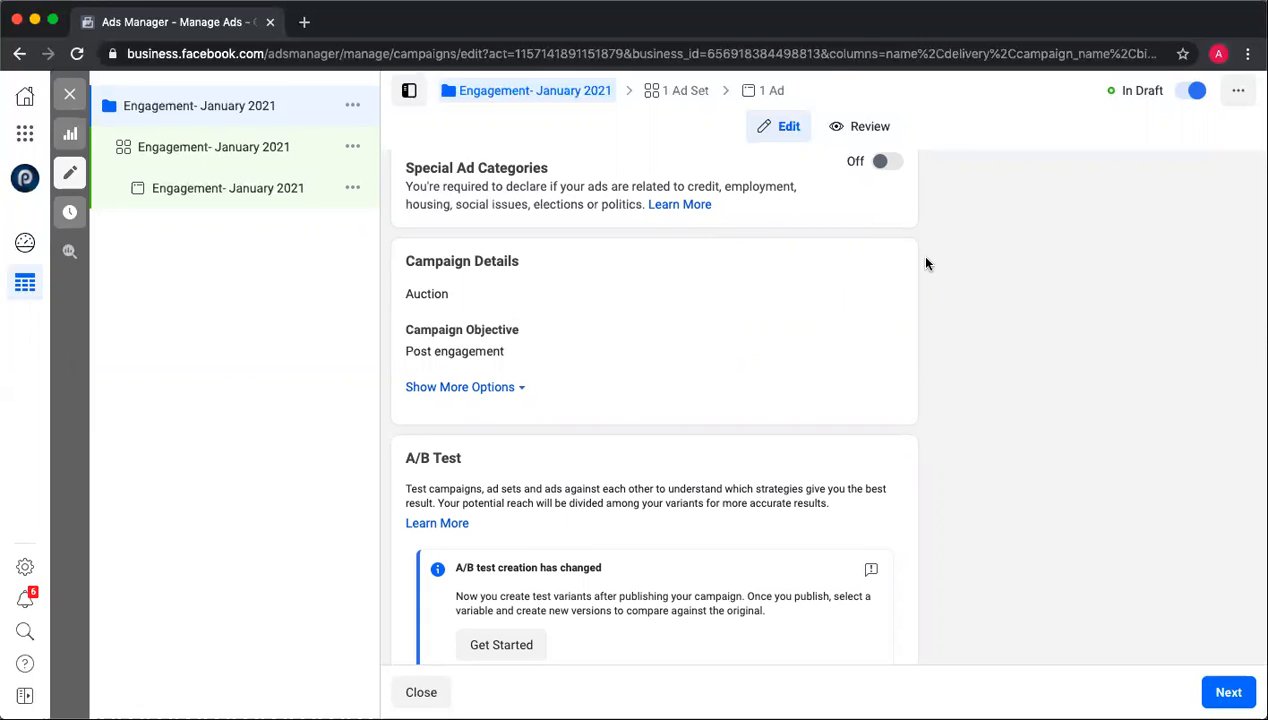
pyautogui.scroll(-1, 926, 263)
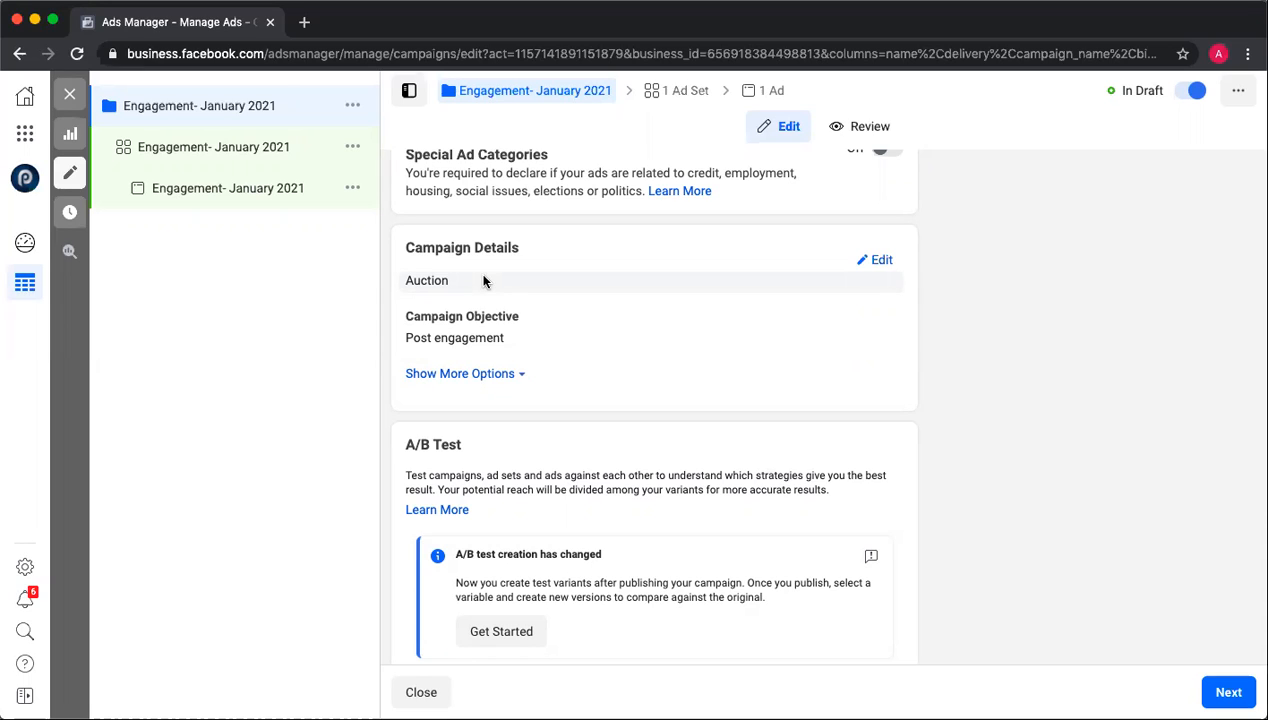
pyautogui.scroll(-5, 603, 396)
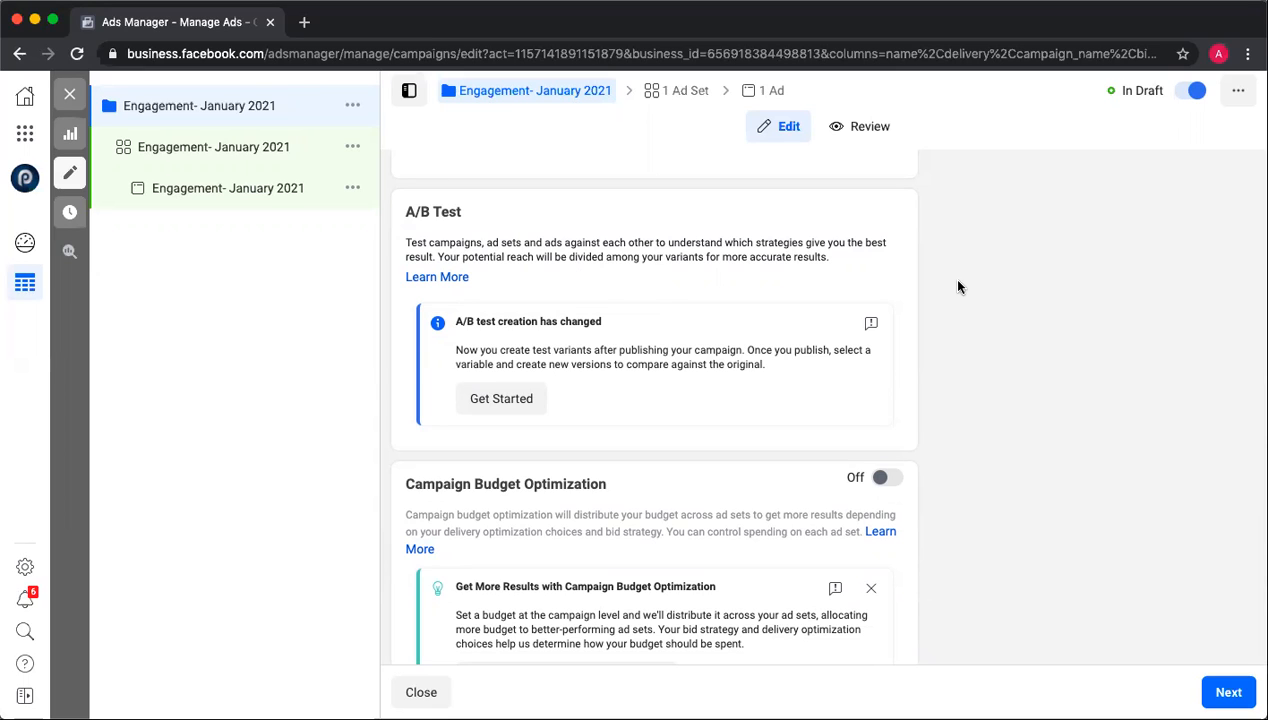
pyautogui.scroll(-2, 957, 287)
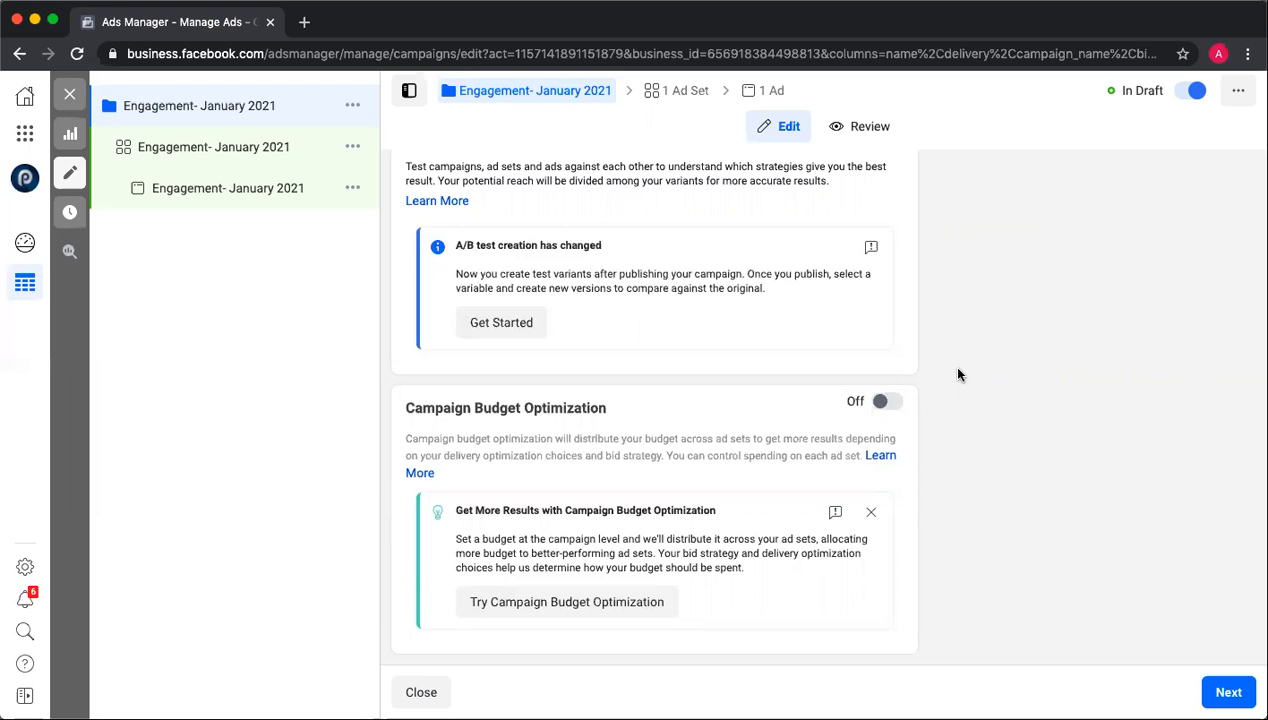
pyautogui.click(246, 156)
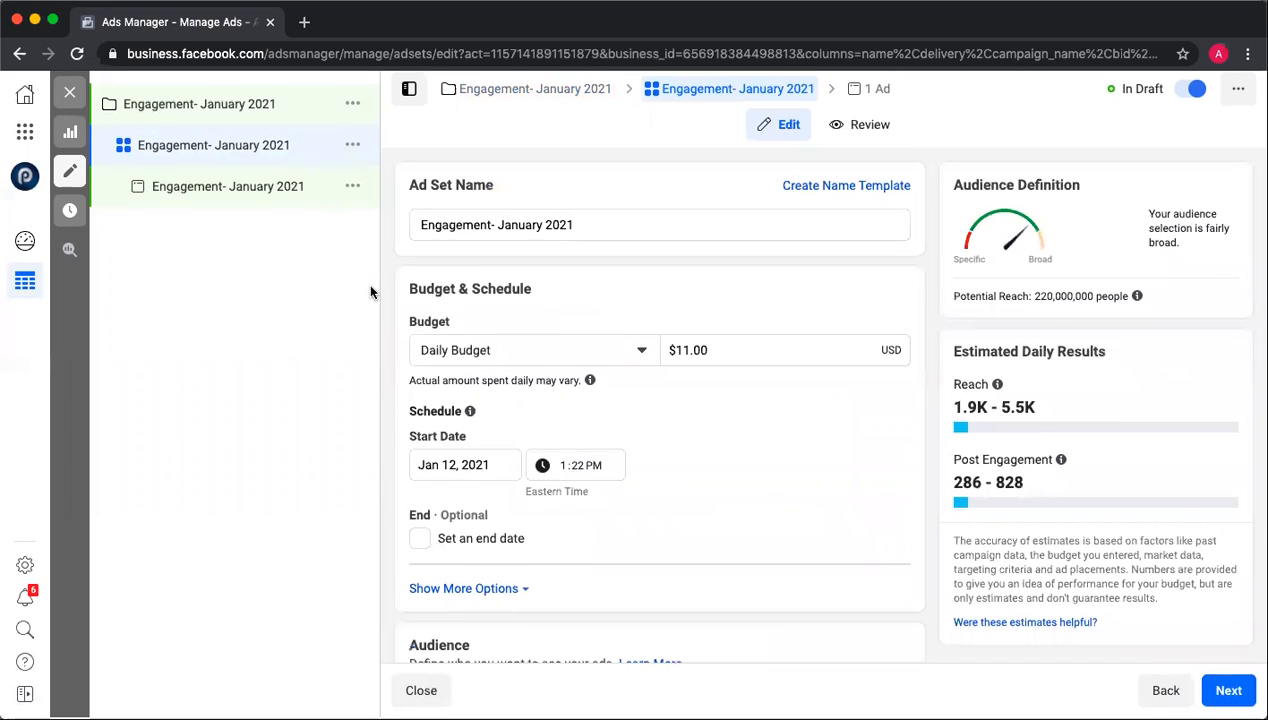
pyautogui.scroll(-1, 442, 283)
pyautogui.scroll(-1, 442, 283)
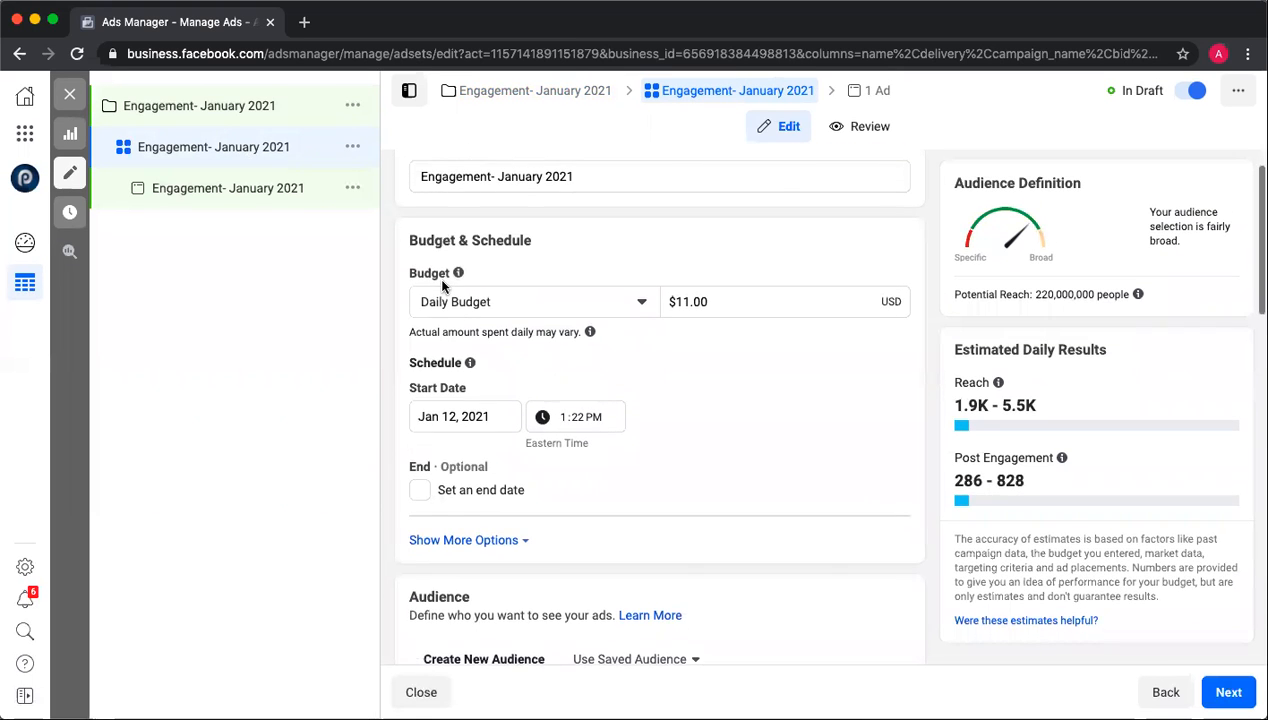
# Step: Switch the ad set's budget type to Lifetime Budget and back to Daily Budget
pyautogui.click(556, 308)
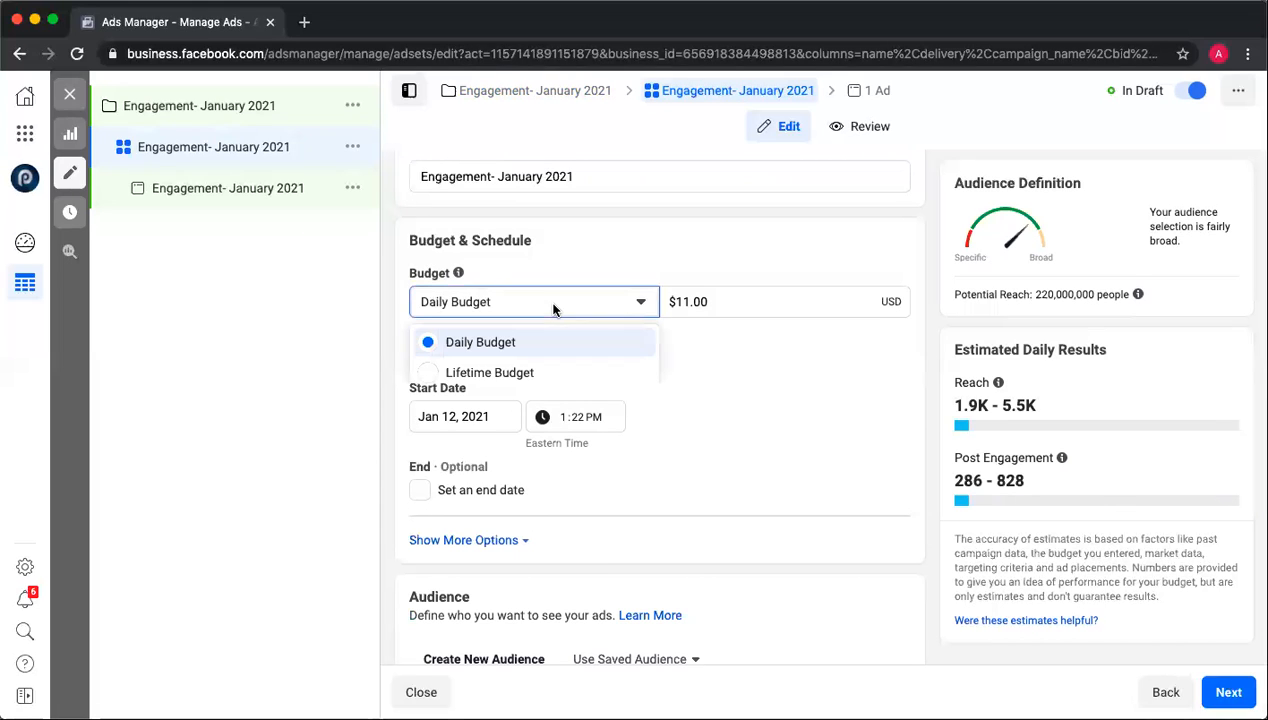
pyautogui.click(528, 370)
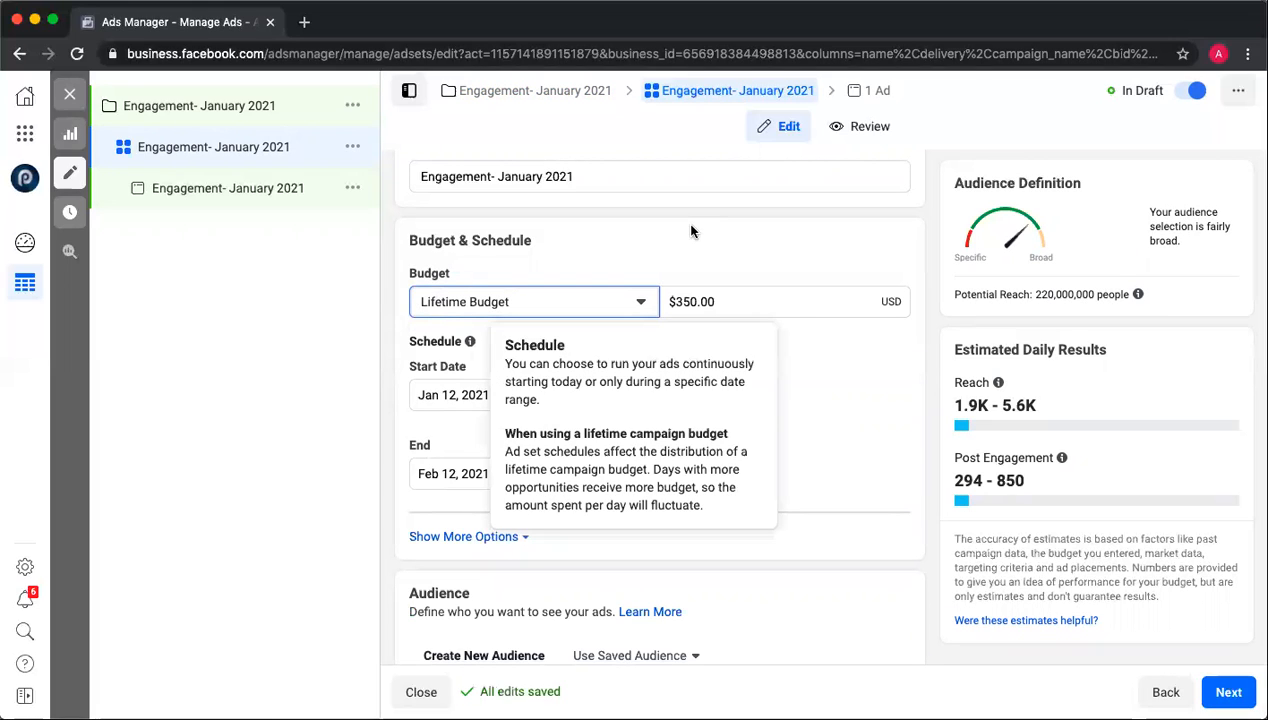
pyautogui.click(517, 303)
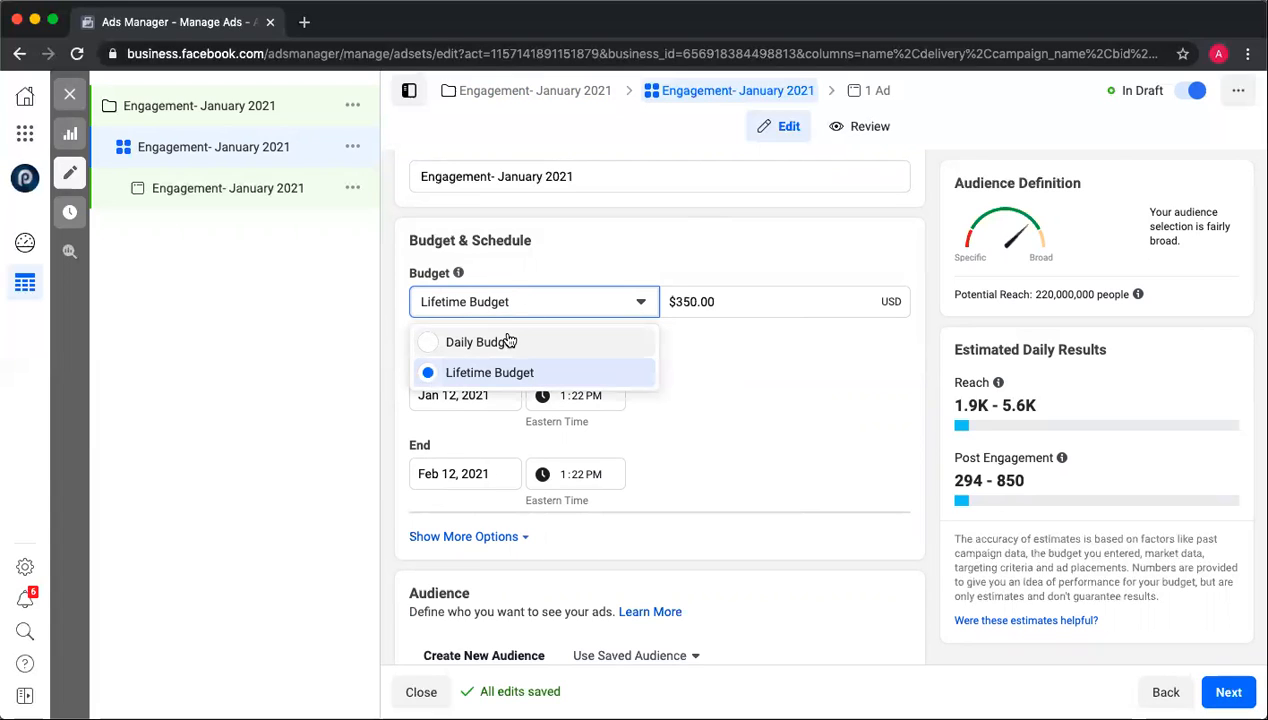
pyautogui.click(509, 340)
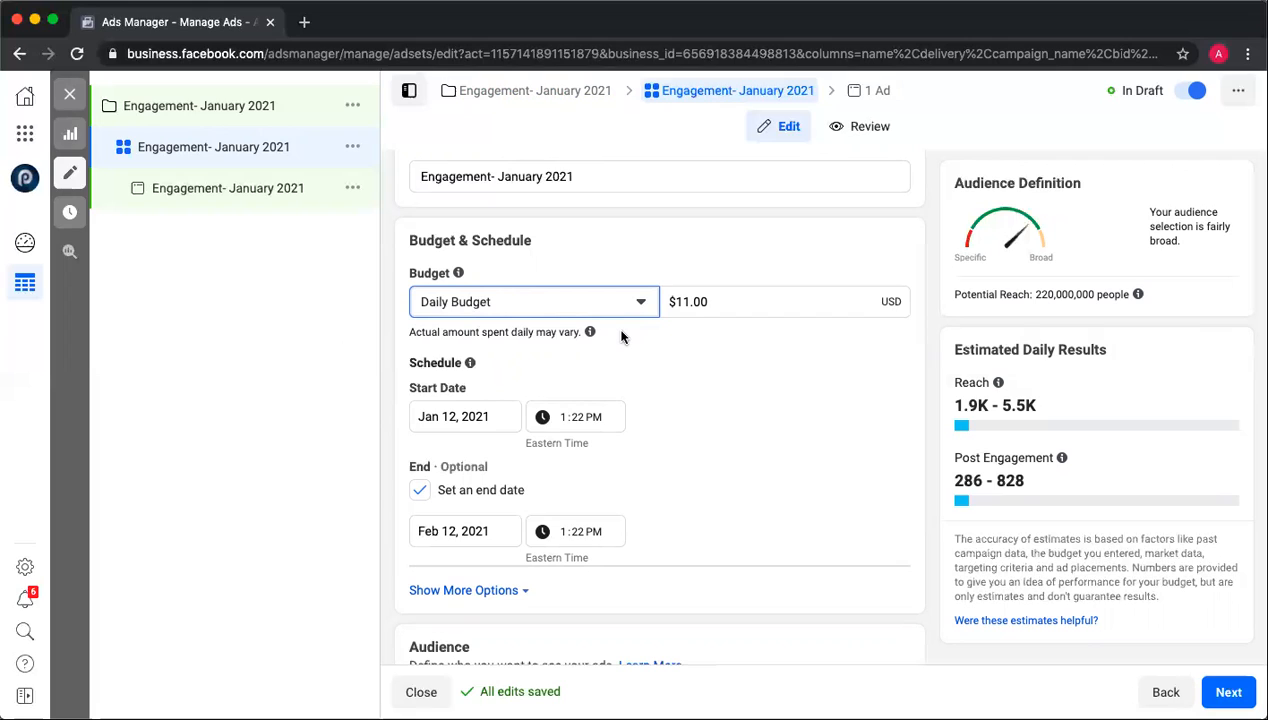
# Step: Set the ad set's budget to a Lifetime Budget of $50.00
pyautogui.click(618, 308)
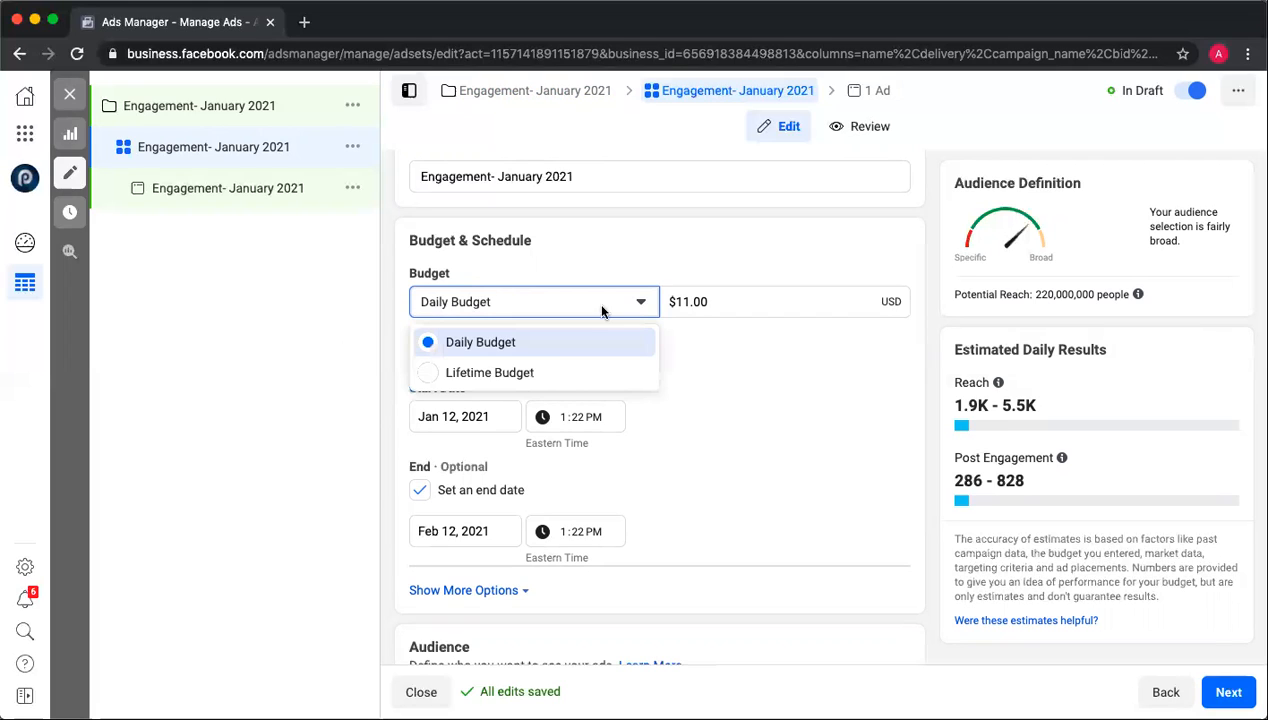
pyautogui.click(524, 371)
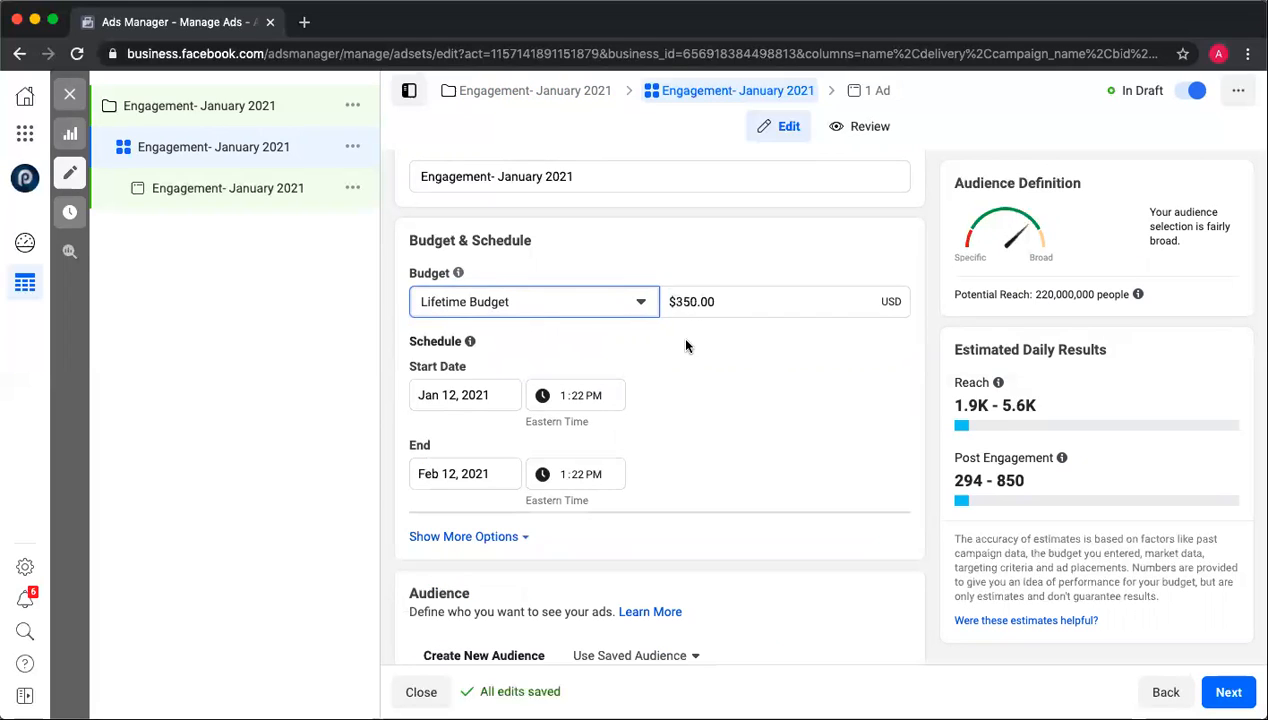
pyautogui.click(680, 301)
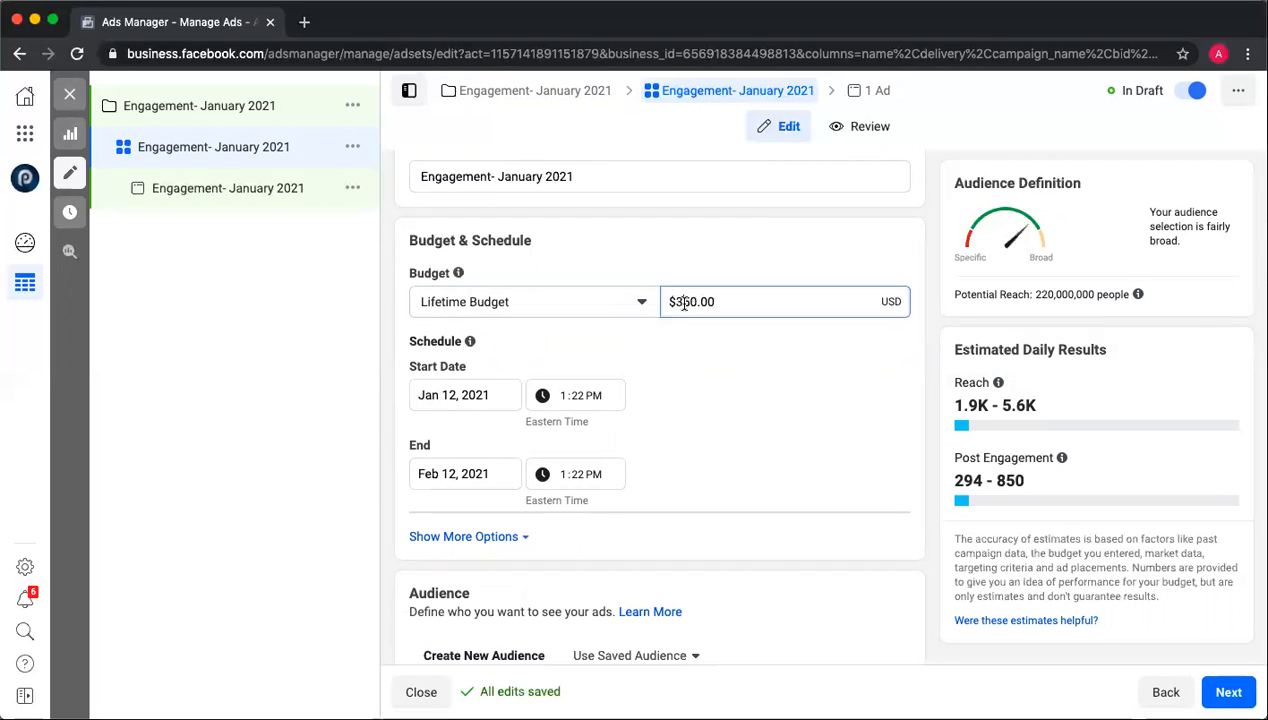
pyautogui.press('BackSpace')
pyautogui.click(659, 357)
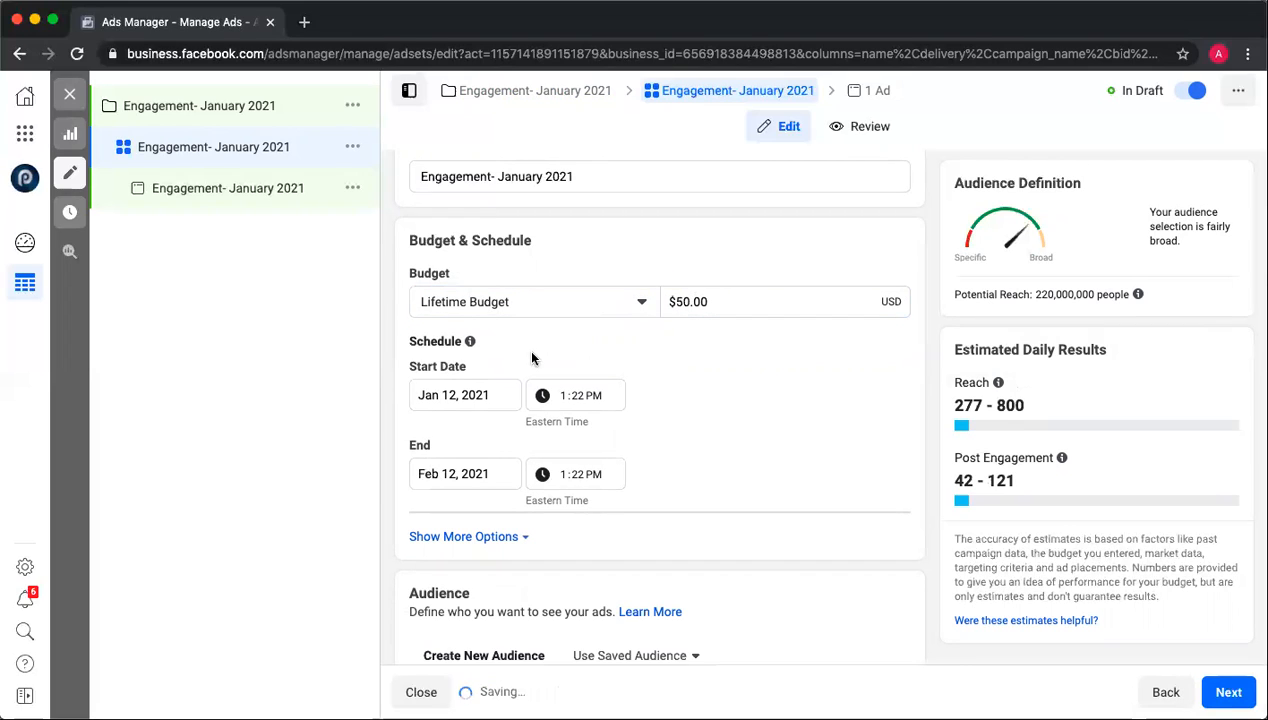
# Step: Set the ad set's end date to Jan 22, 2021
pyautogui.click(499, 475)
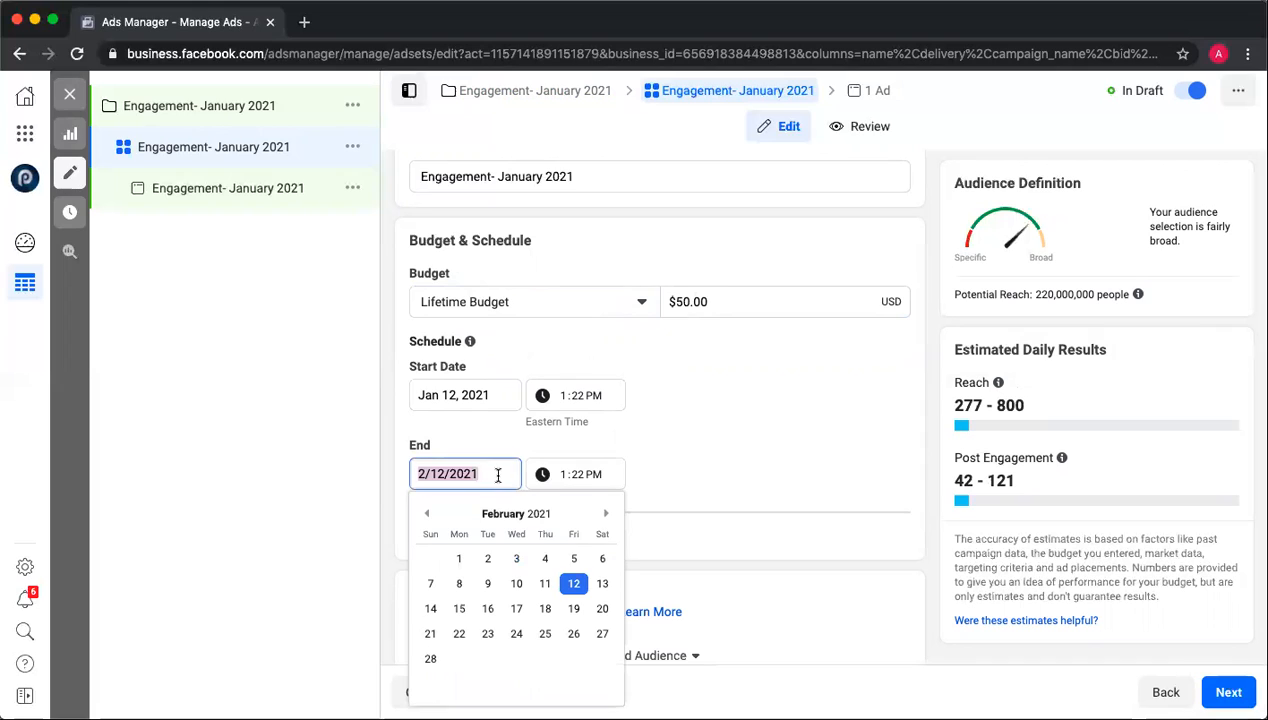
pyautogui.click(427, 513)
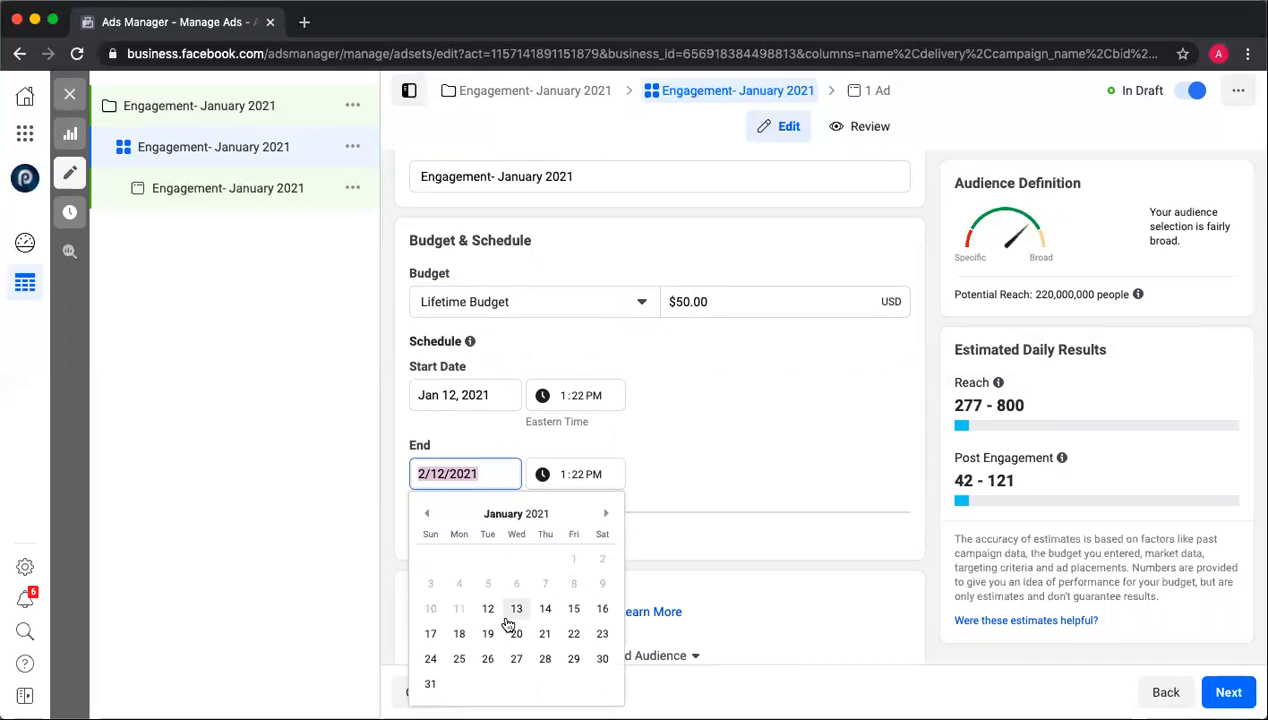
pyautogui.click(570, 634)
pyautogui.click(764, 464)
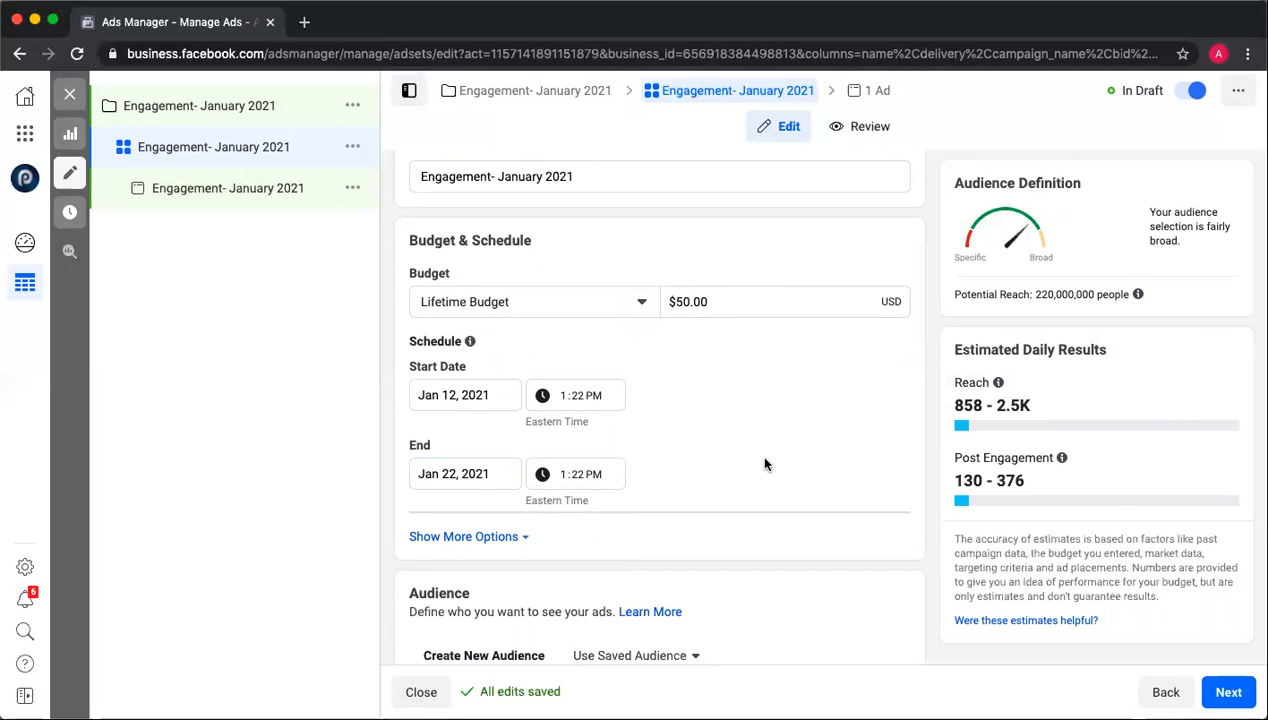
# Step: Examine the ad set's audience settings and the saved audiences available for it
pyautogui.scroll(-3, 764, 464)
pyautogui.scroll(-3, 764, 464)
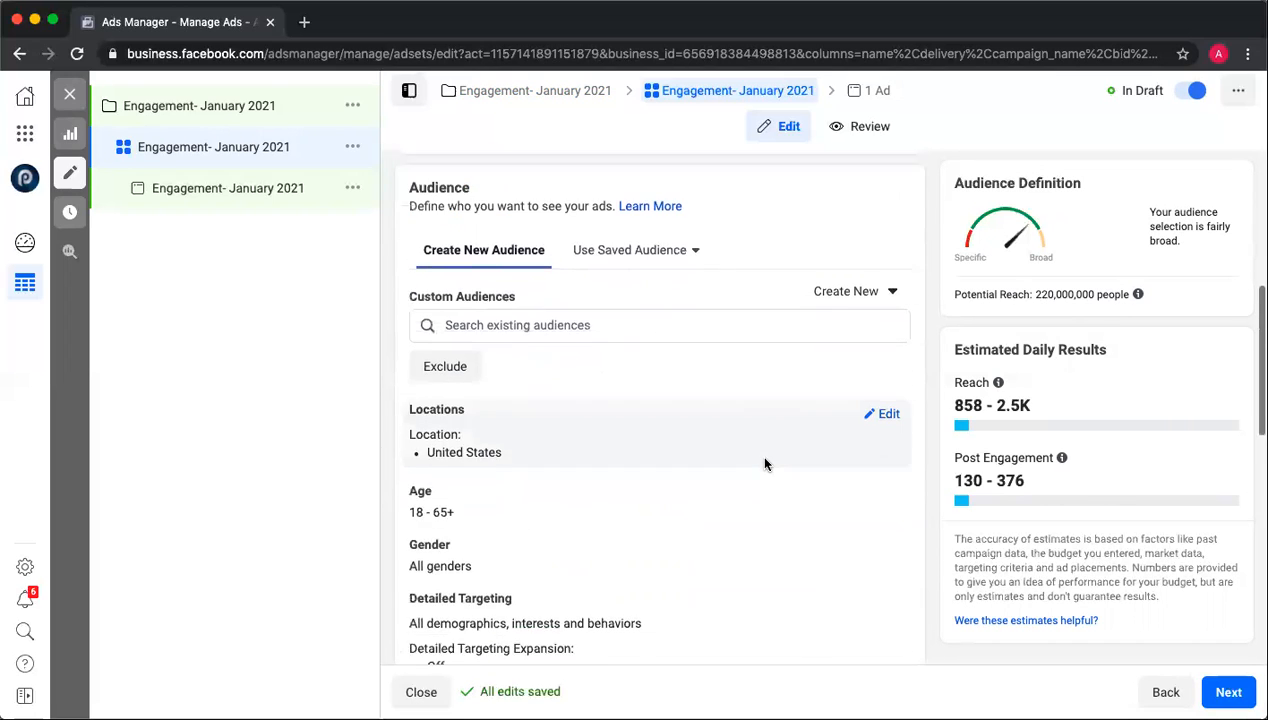
pyautogui.scroll(2, 764, 464)
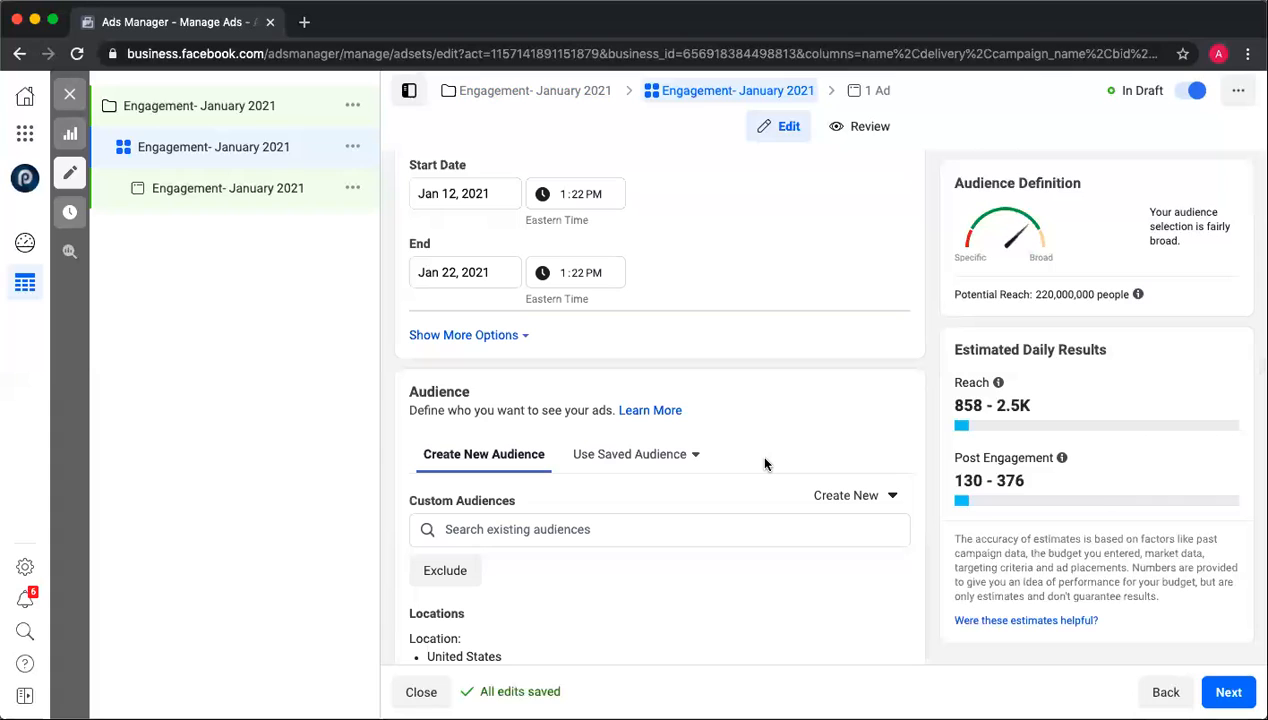
pyautogui.scroll(-5, 764, 464)
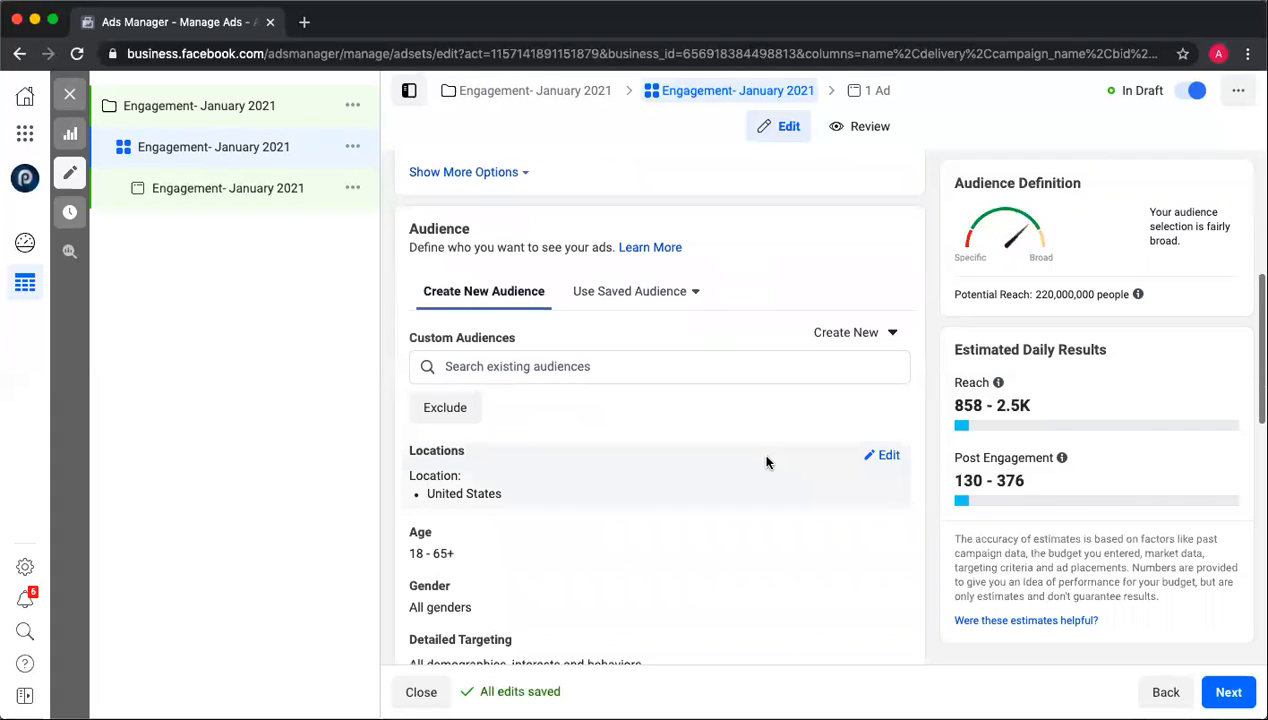
pyautogui.scroll(-3, 764, 456)
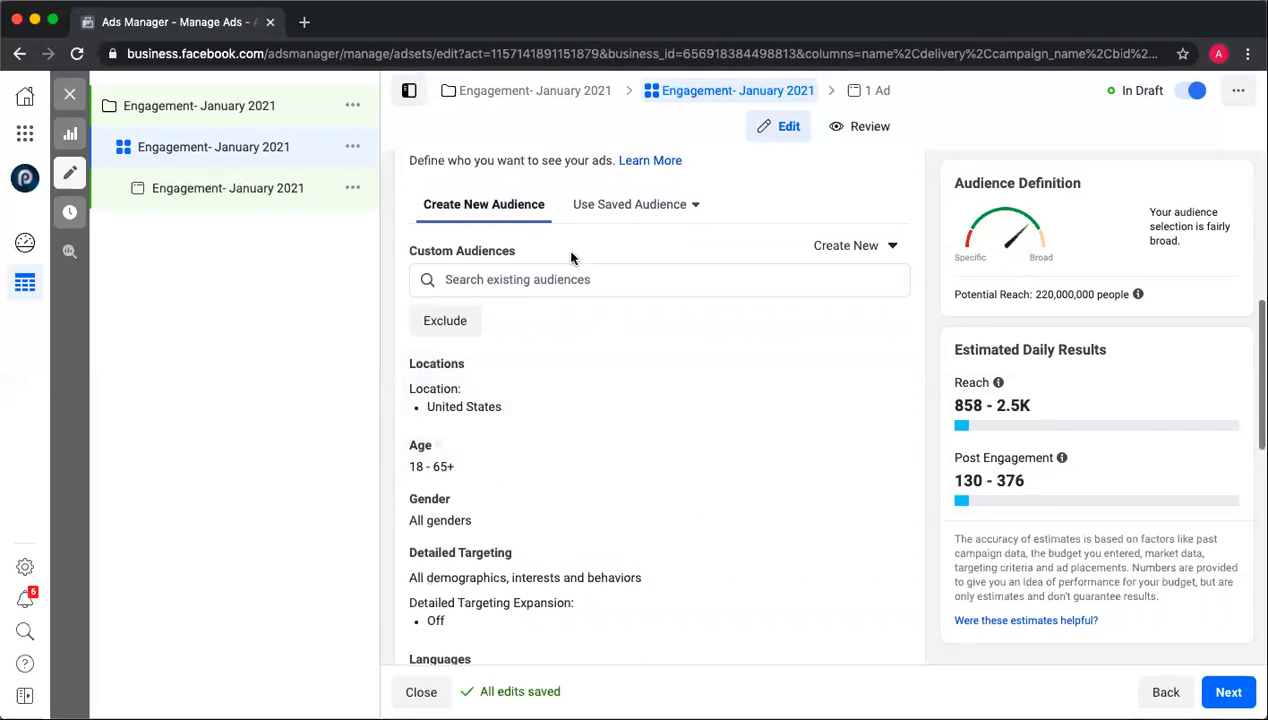
pyautogui.click(700, 205)
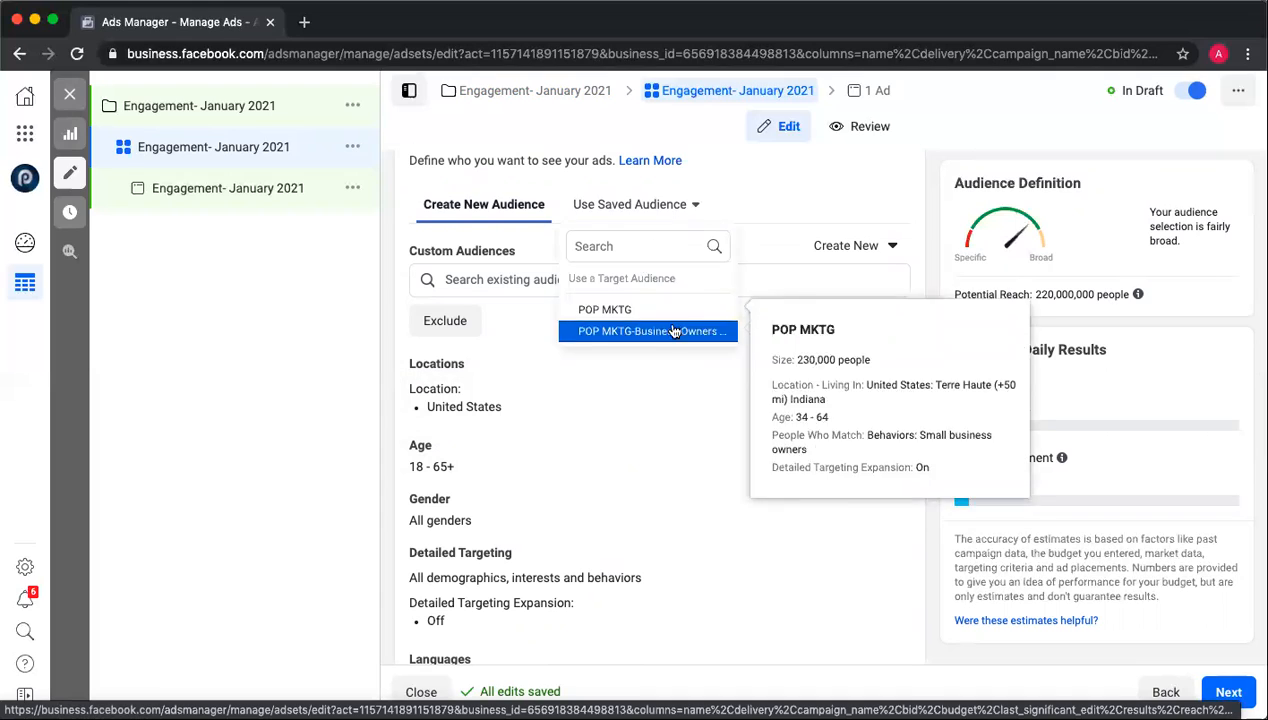
pyautogui.click(750, 192)
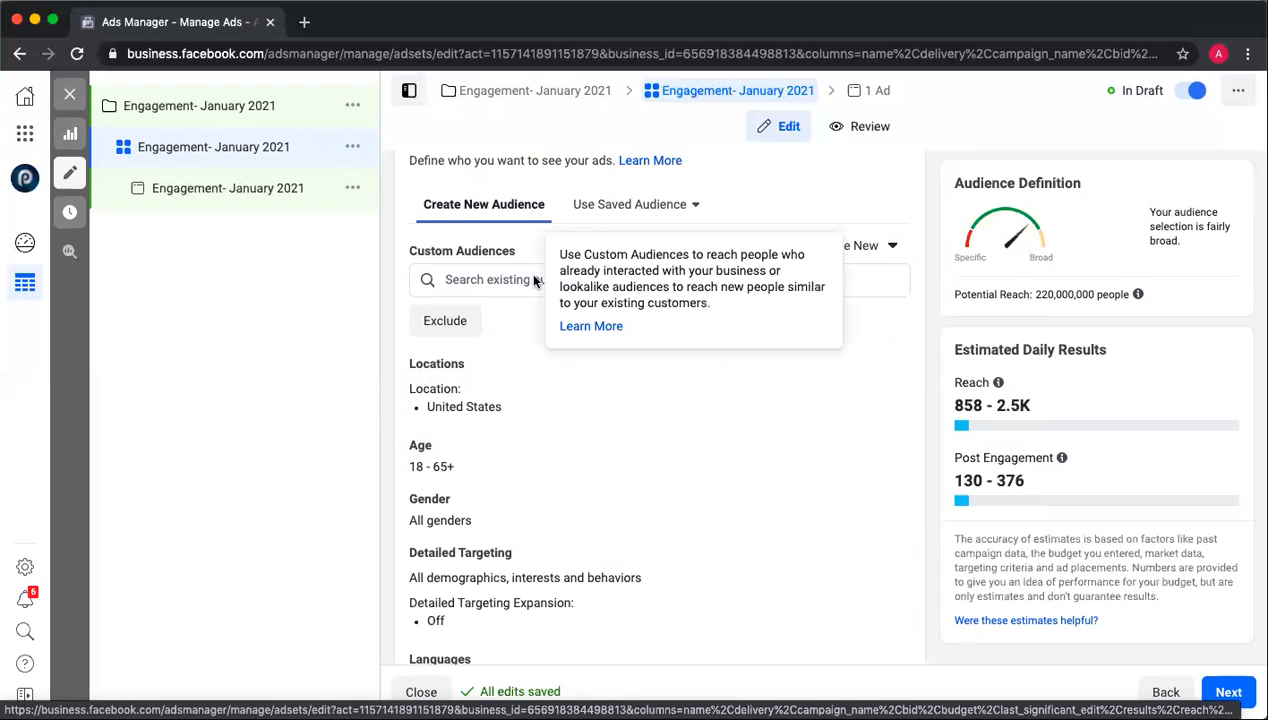
# Step: Change the audience location to Asheville, North Carolina, and limit it to the current city only
pyautogui.scroll(-1, 573, 371)
pyautogui.scroll(-1, 573, 371)
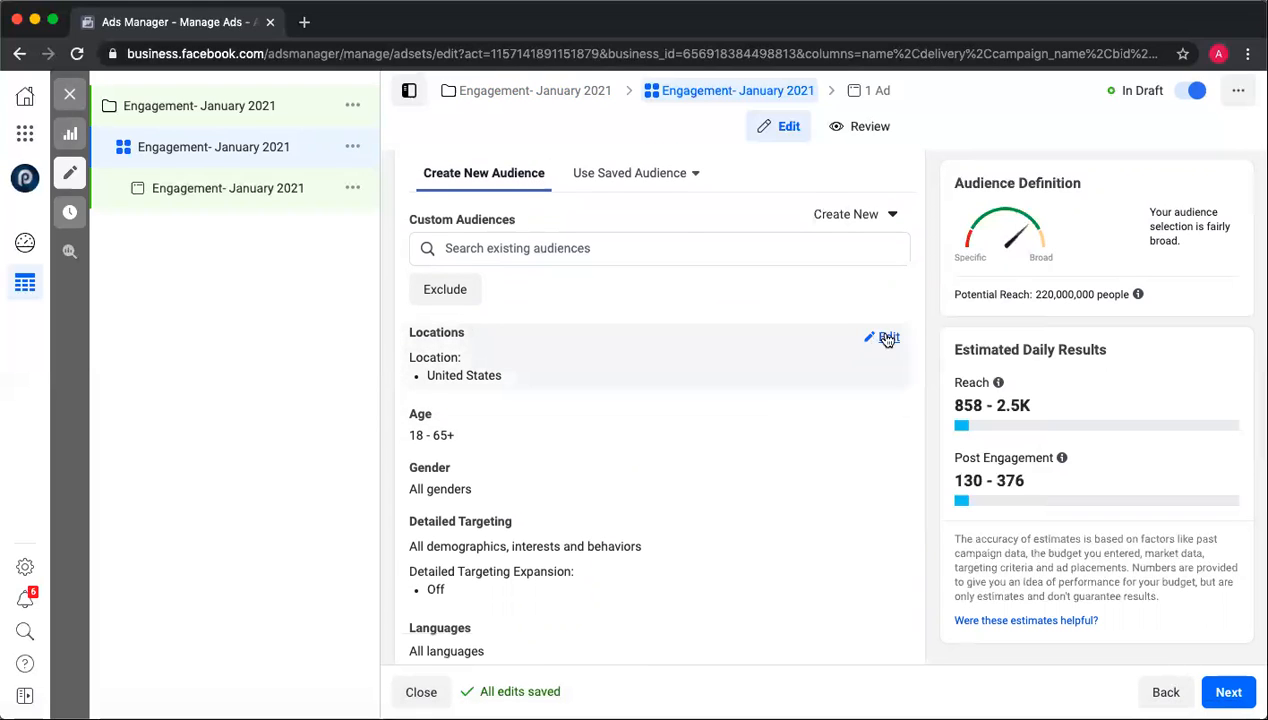
pyautogui.click(886, 338)
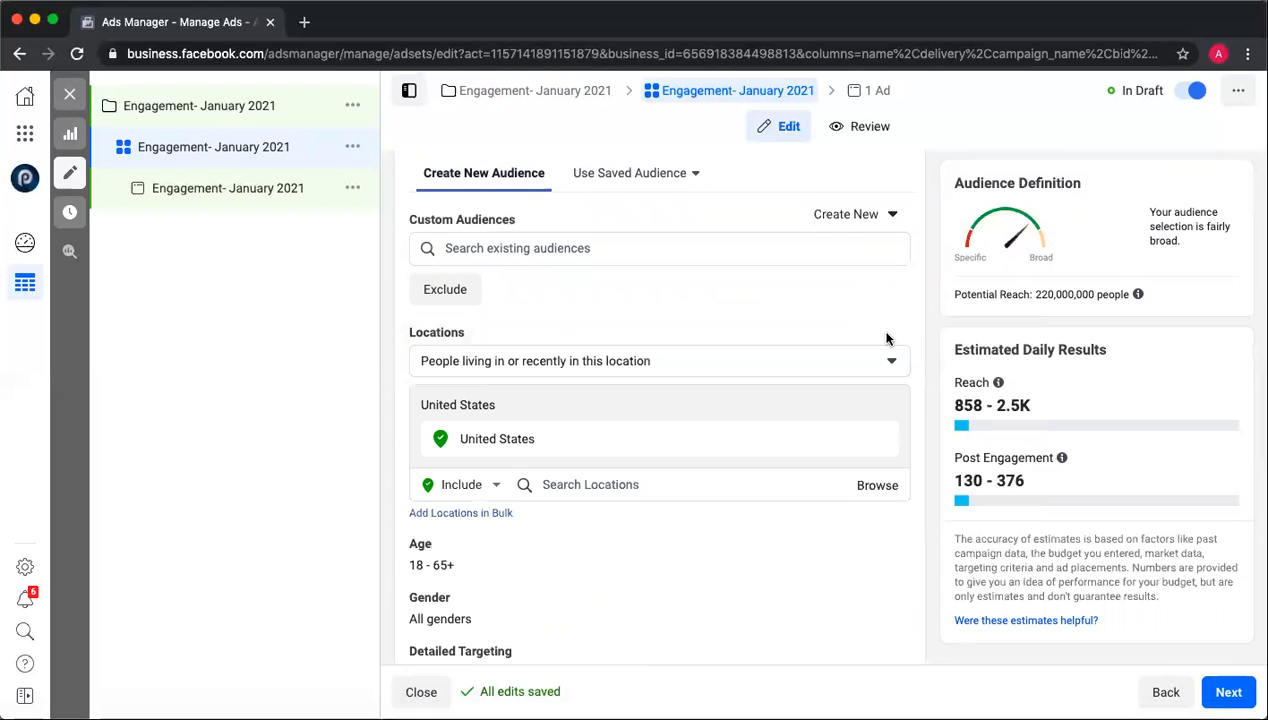
pyautogui.click(653, 482)
pyautogui.write('AShevi')
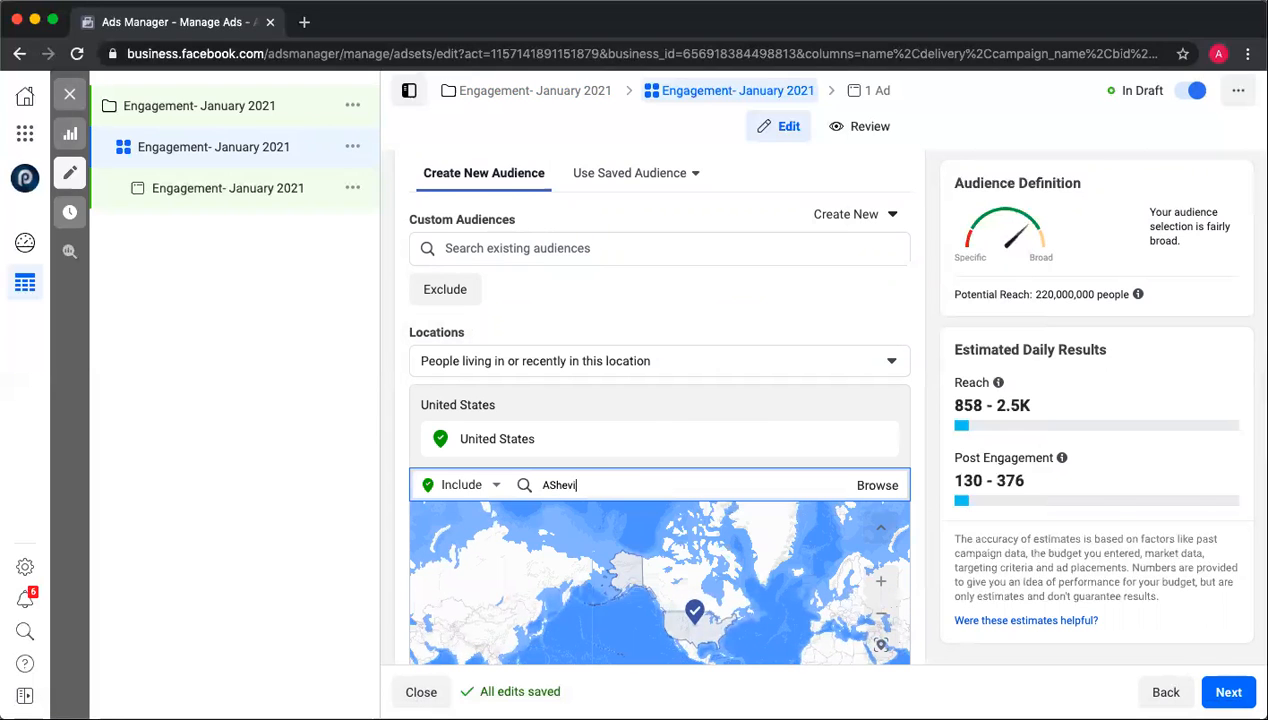
pyautogui.write('lle, North Carolina')
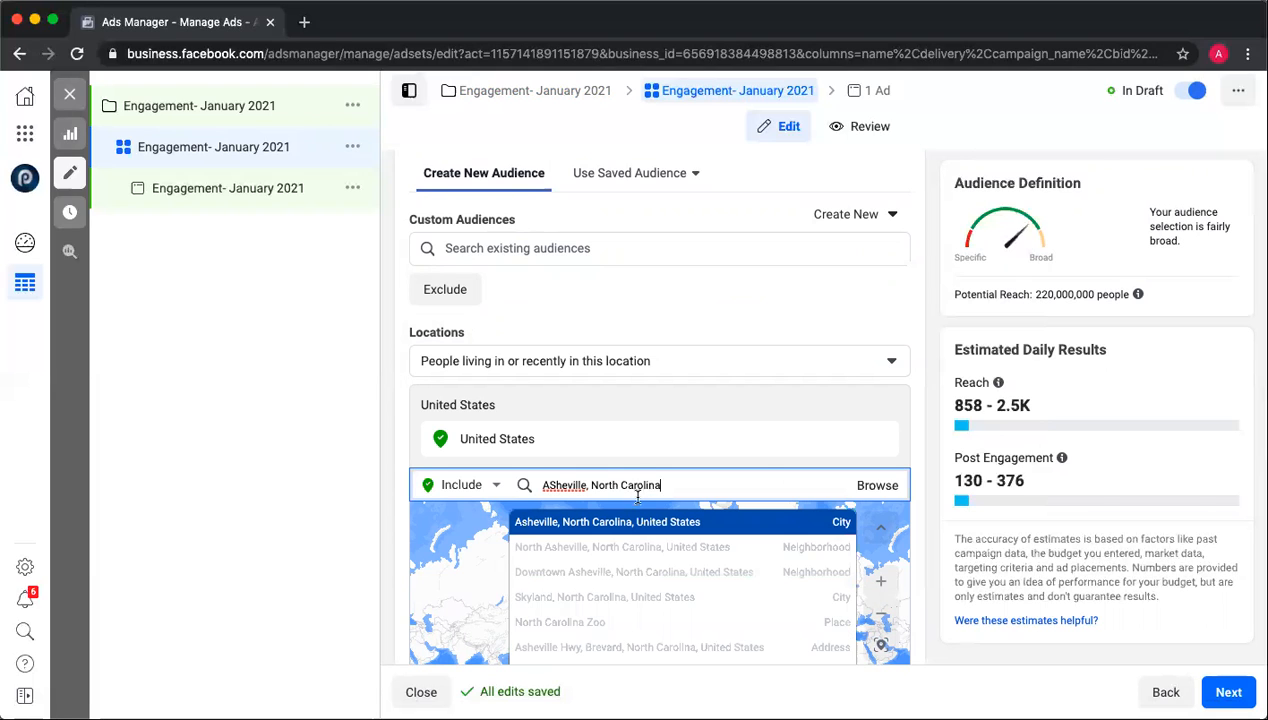
pyautogui.scroll(-1, 628, 532)
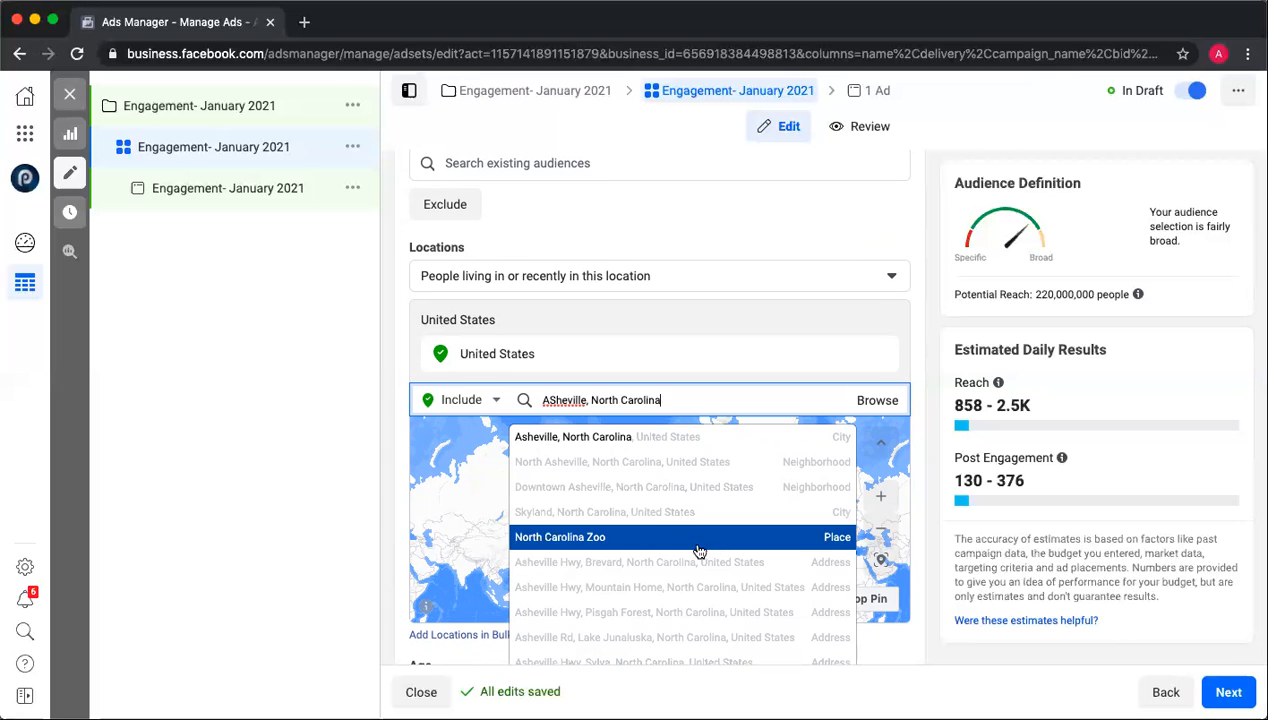
pyautogui.scroll(-1, 700, 566)
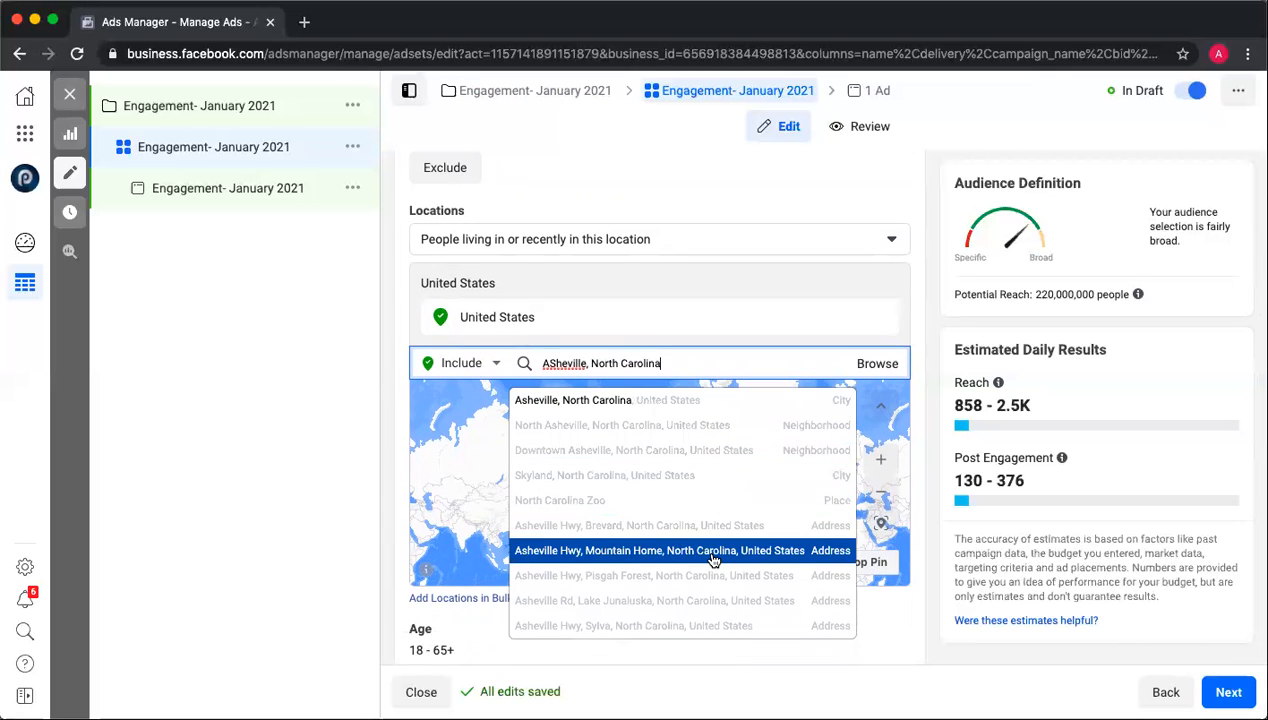
pyautogui.scroll(-1, 680, 528)
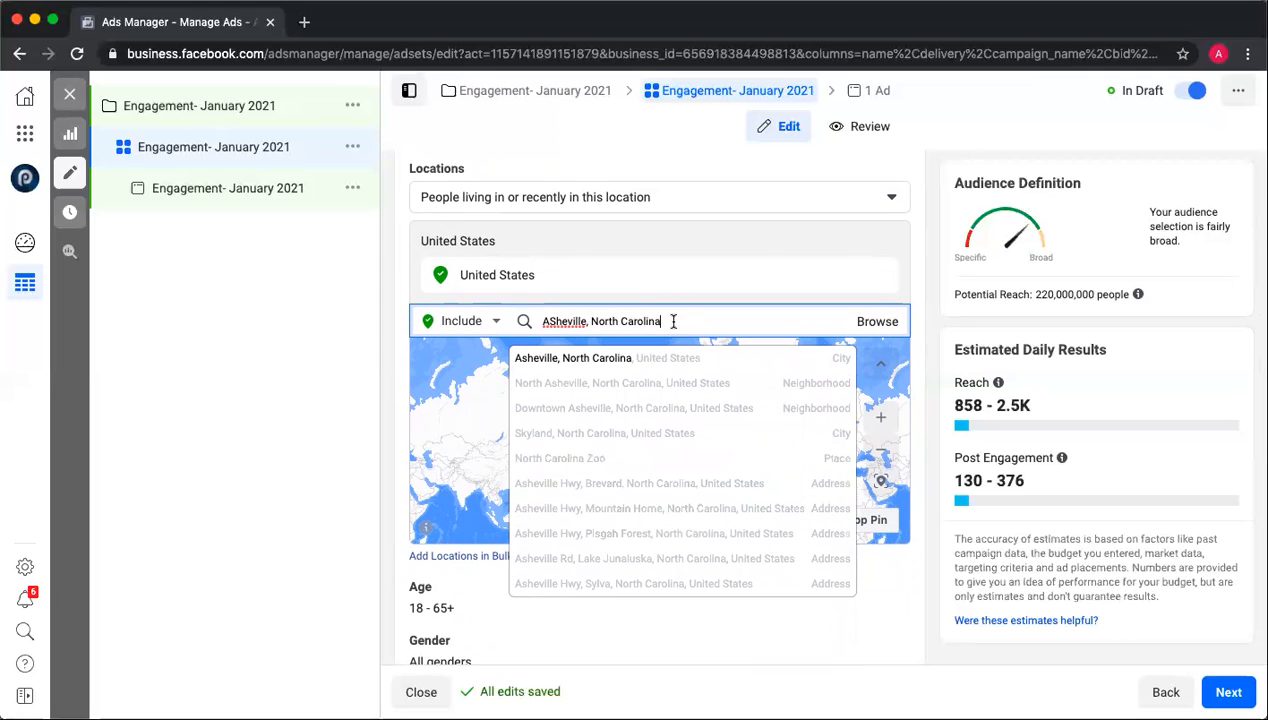
pyautogui.click(641, 362)
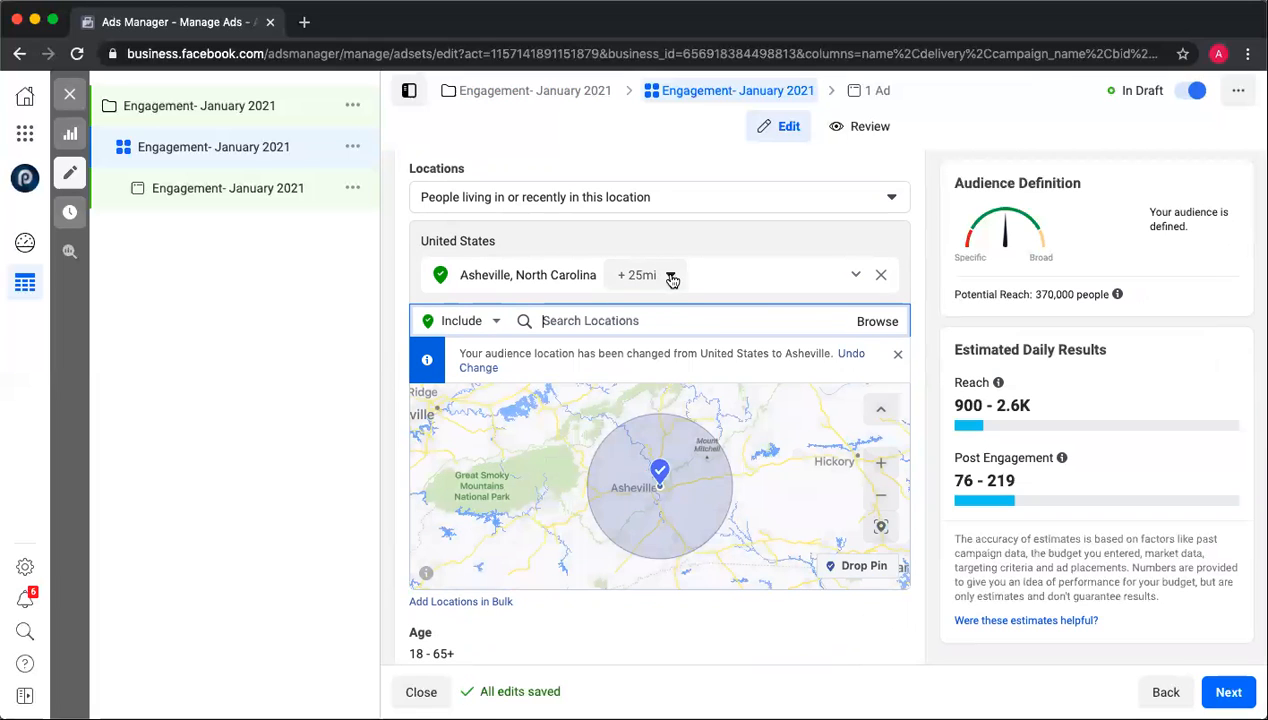
pyautogui.click(672, 281)
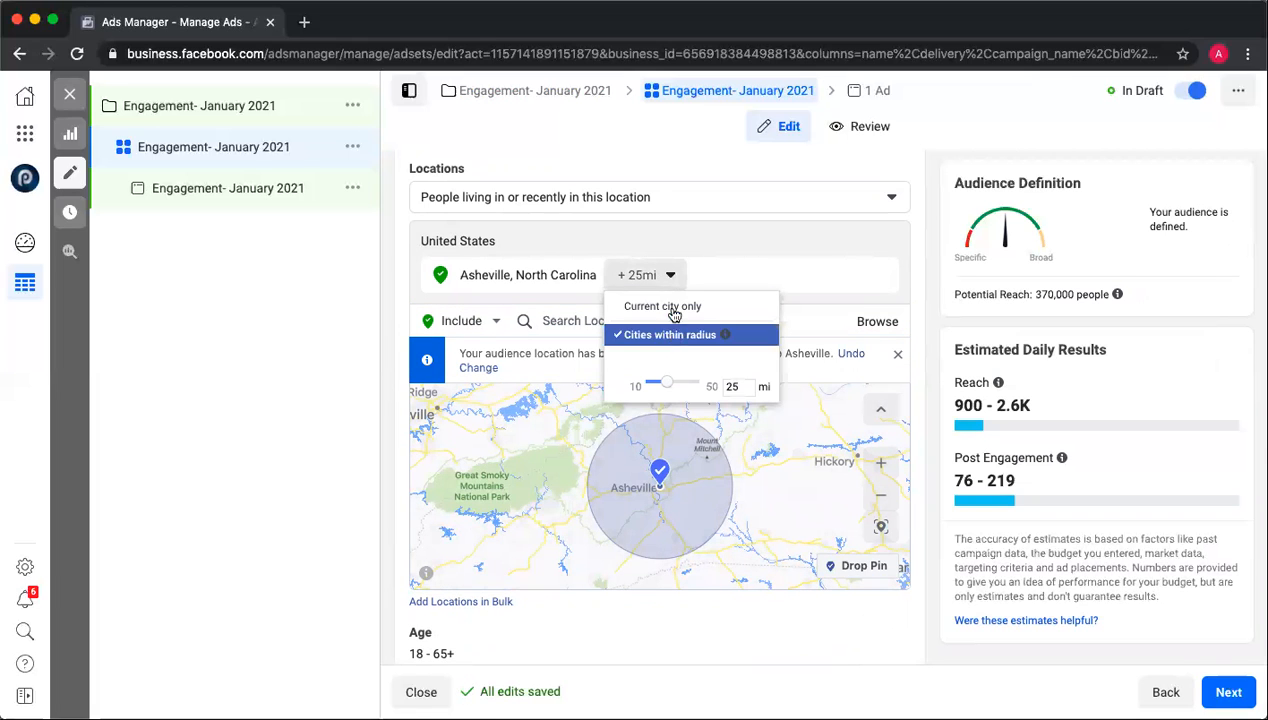
pyautogui.click(672, 308)
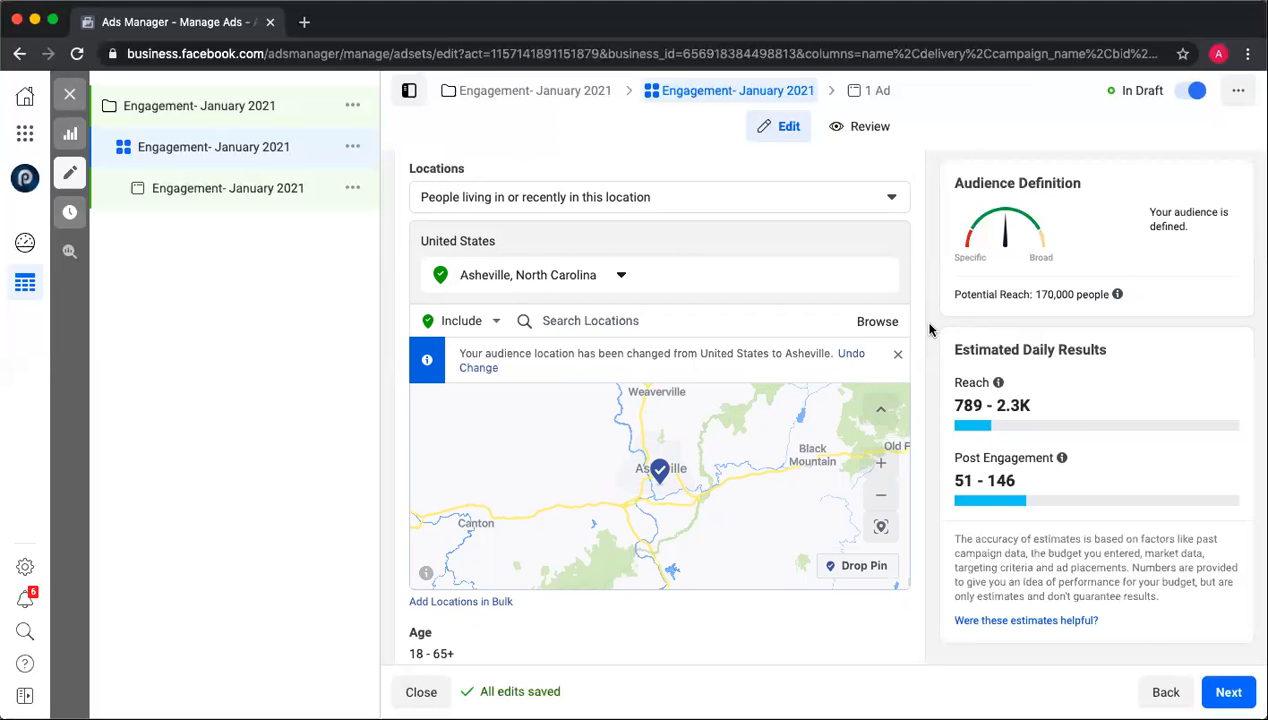
# Step: Set the audience's minimum age to 30
pyautogui.scroll(-5, 777, 441)
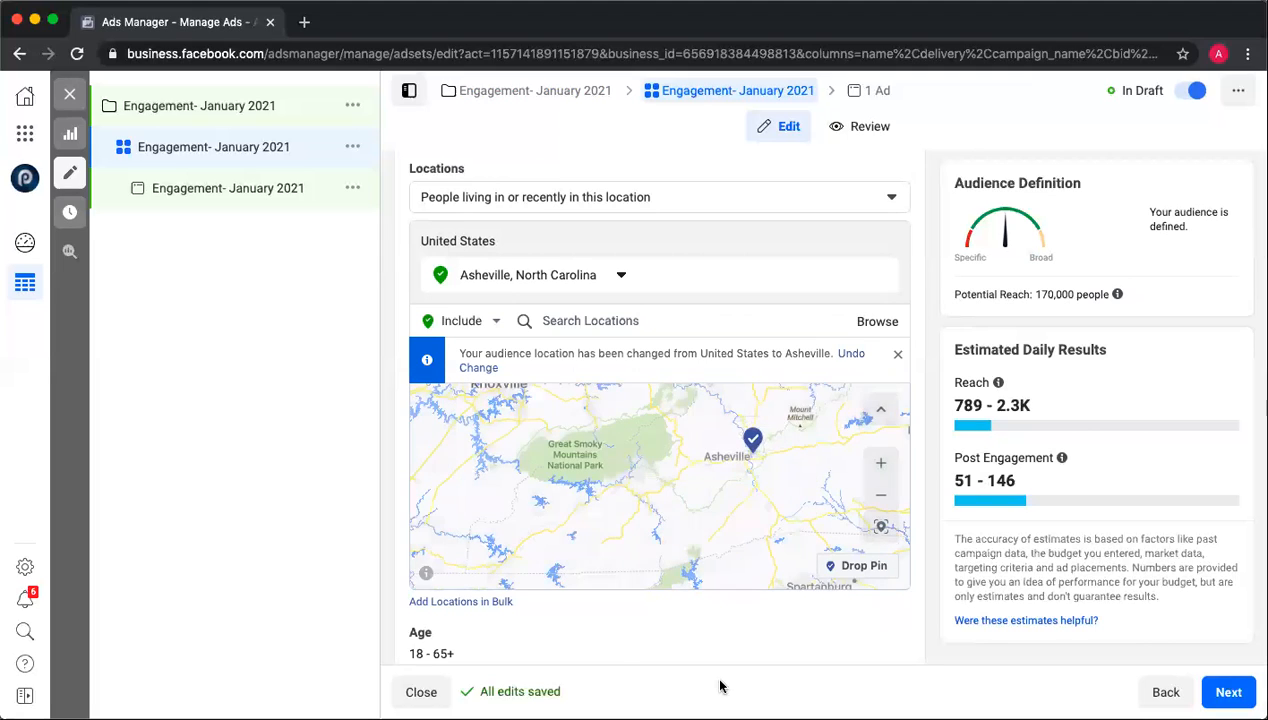
pyautogui.scroll(-3, 727, 654)
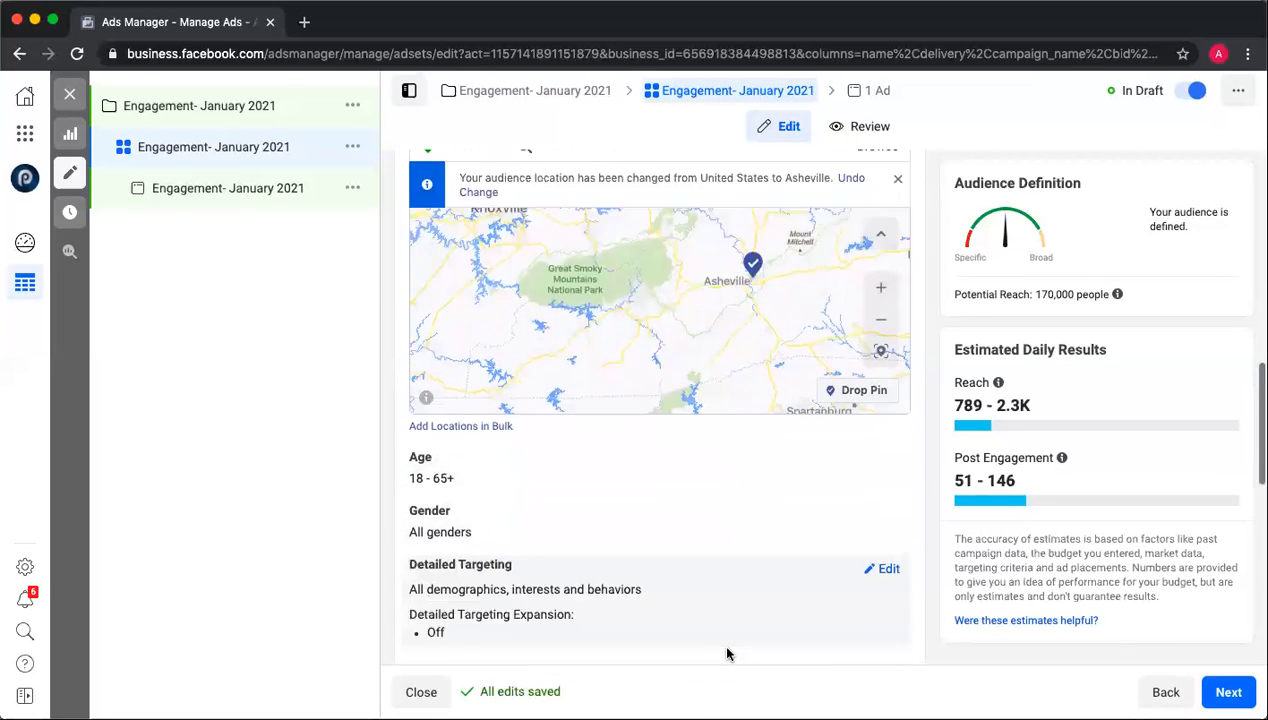
pyautogui.scroll(-3, 740, 560)
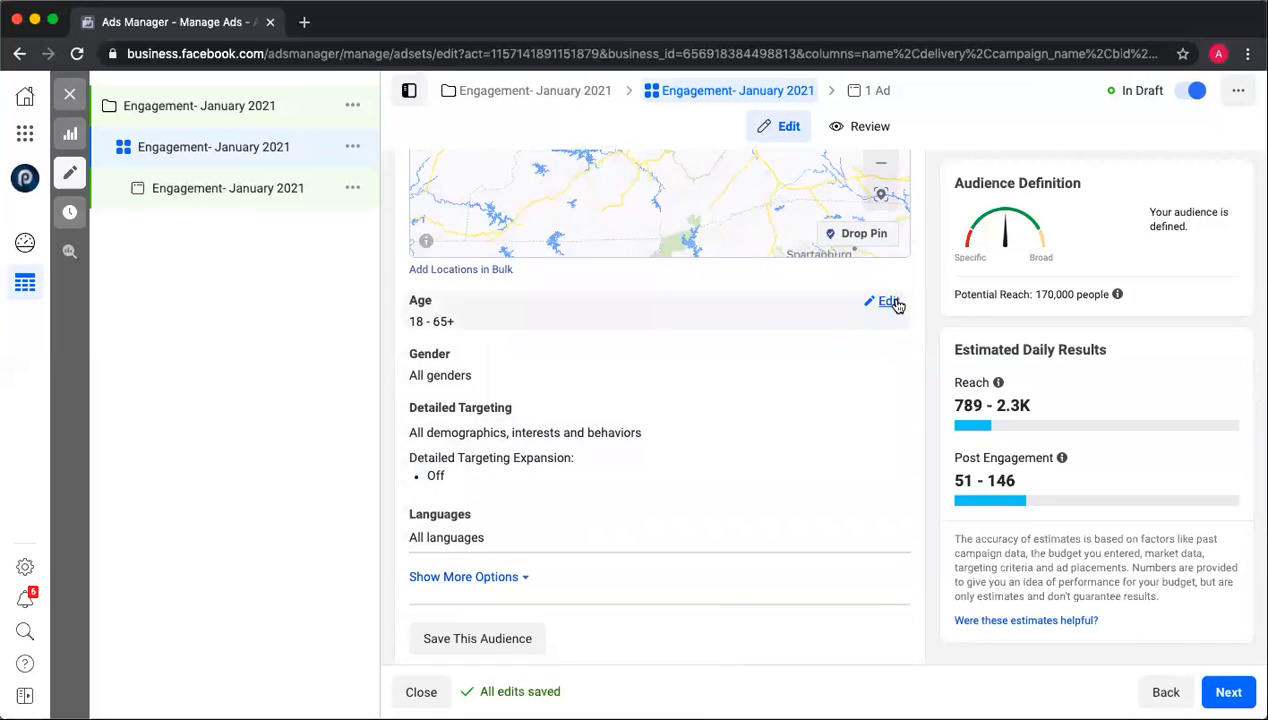
pyautogui.click(889, 302)
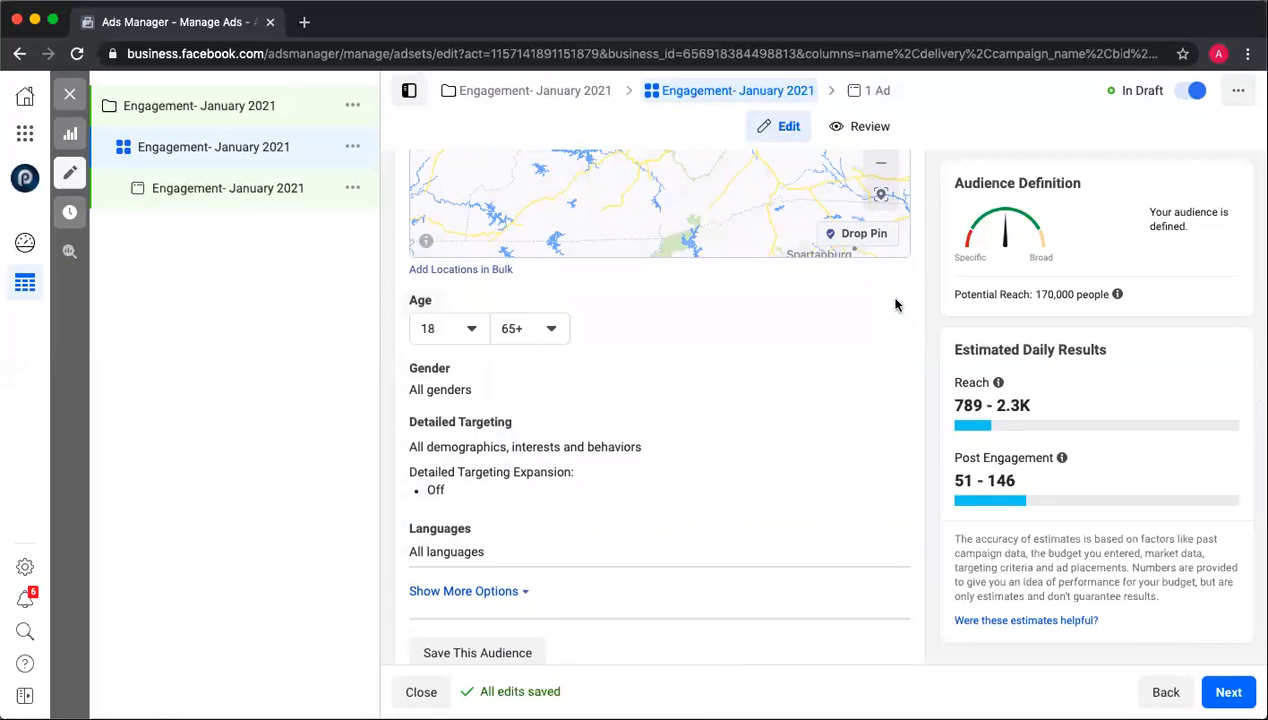
pyautogui.click(457, 336)
pyautogui.scroll(-8, 457, 337)
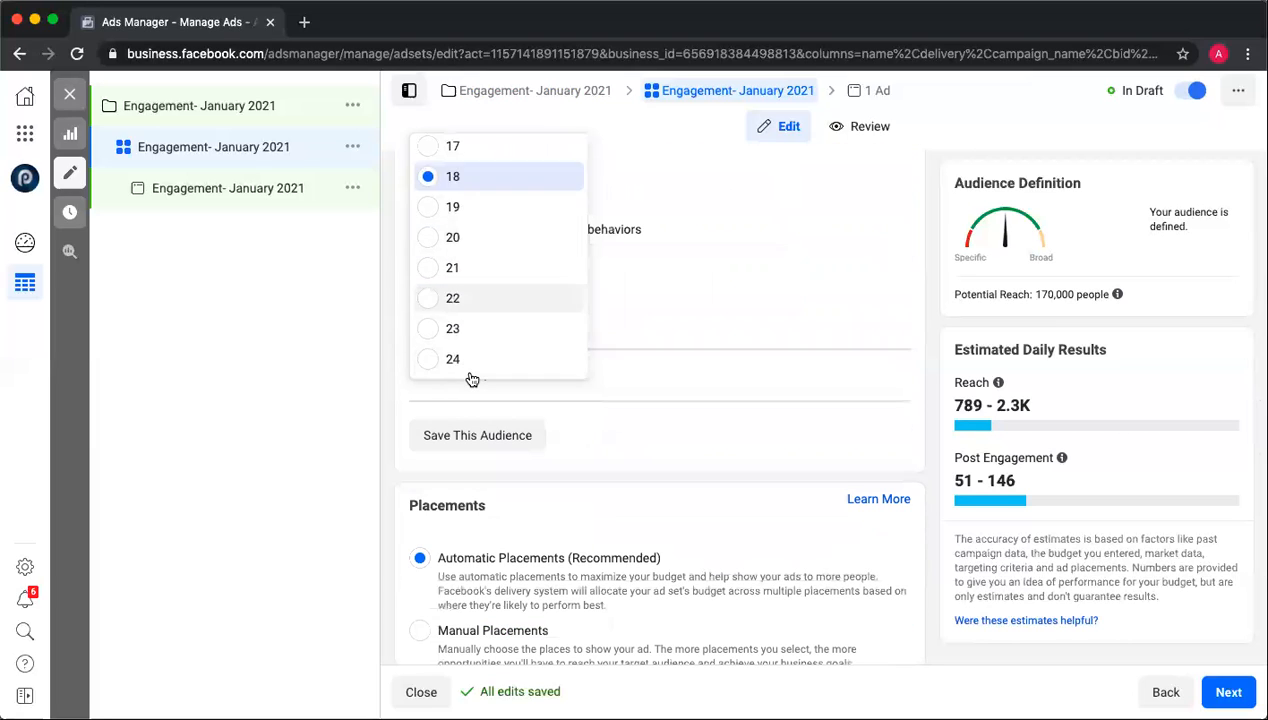
pyautogui.scroll(-1, 472, 370)
pyautogui.click(473, 361)
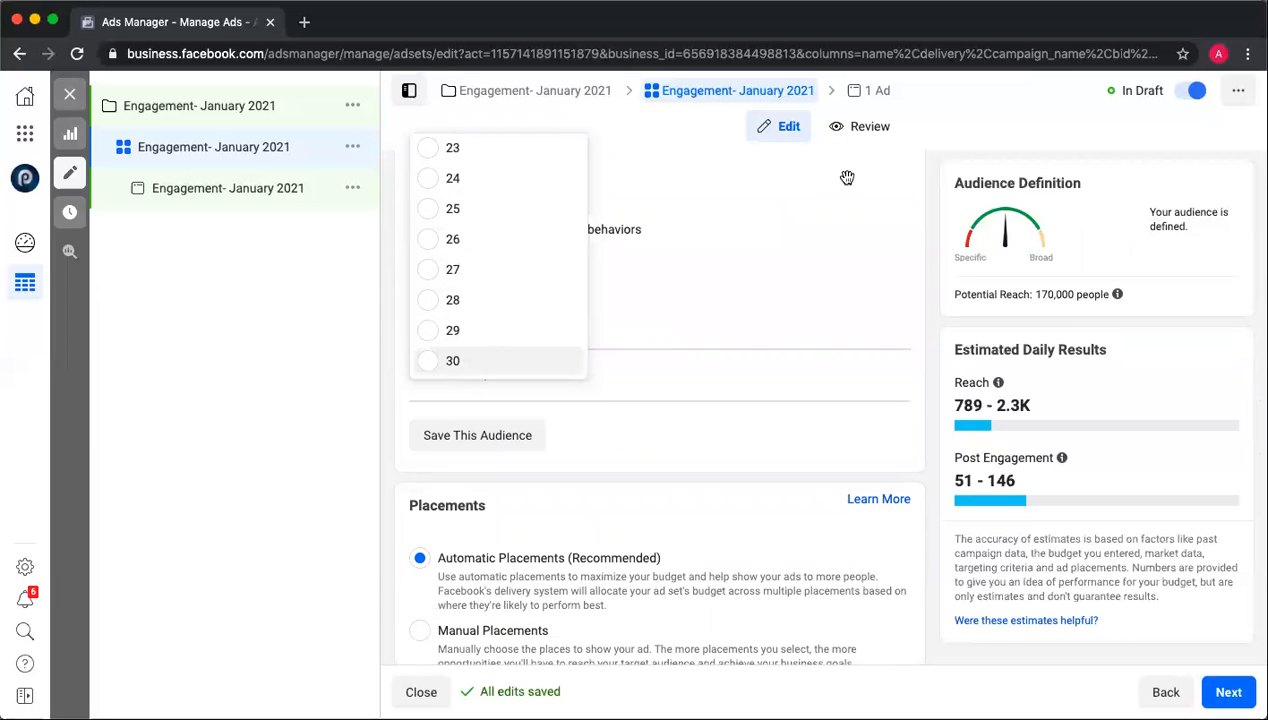
# Step: Switch the audience gender between Women and Men for comparison, and set it back to All
pyautogui.scroll(3, 846, 177)
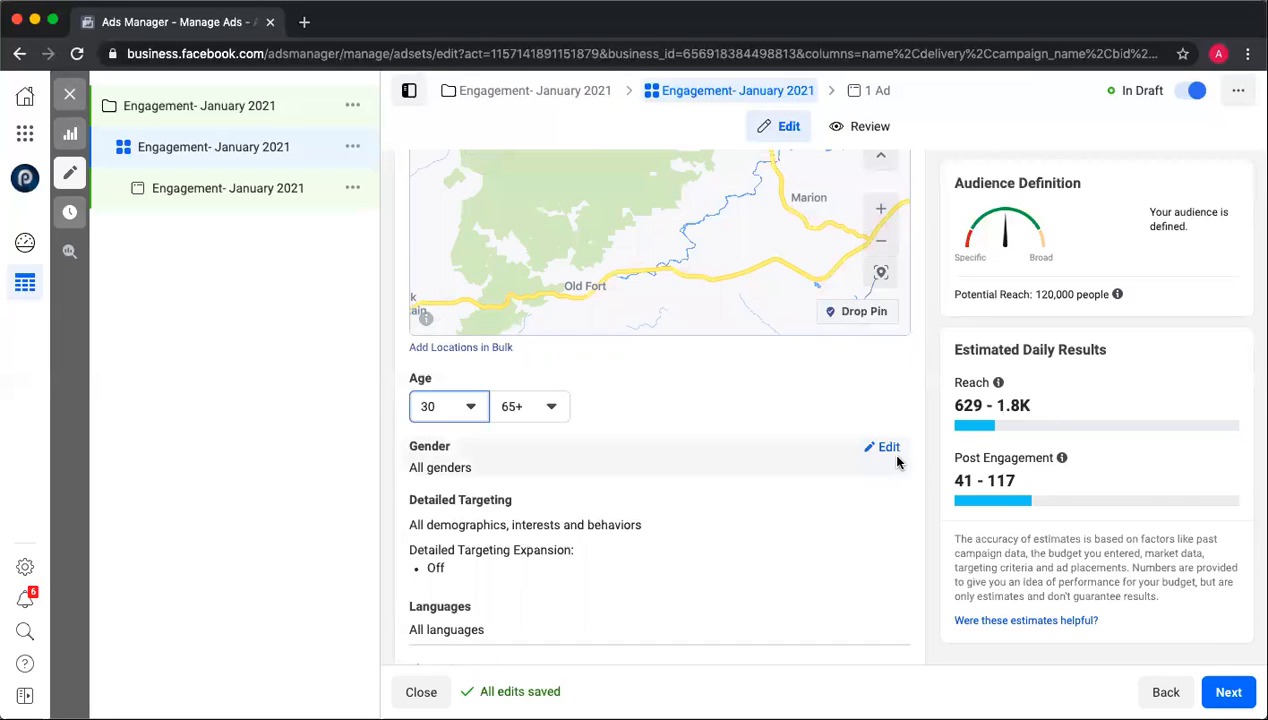
pyautogui.click(888, 448)
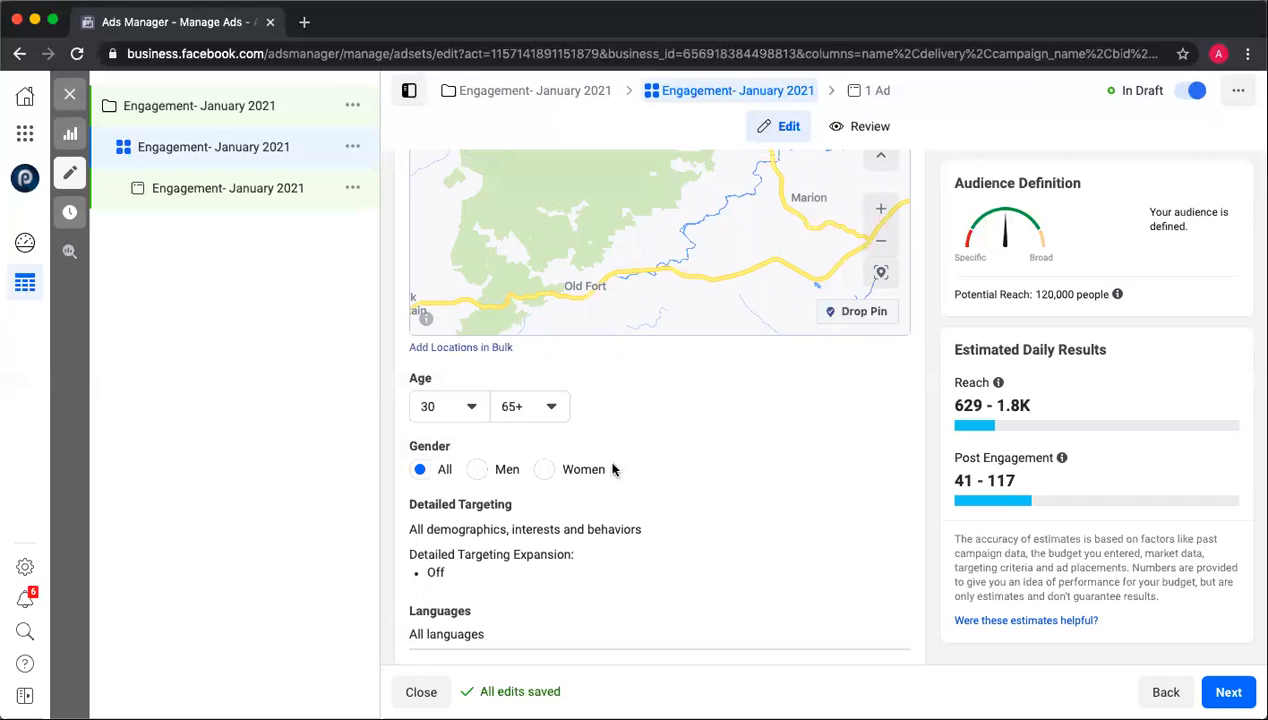
pyautogui.click(546, 472)
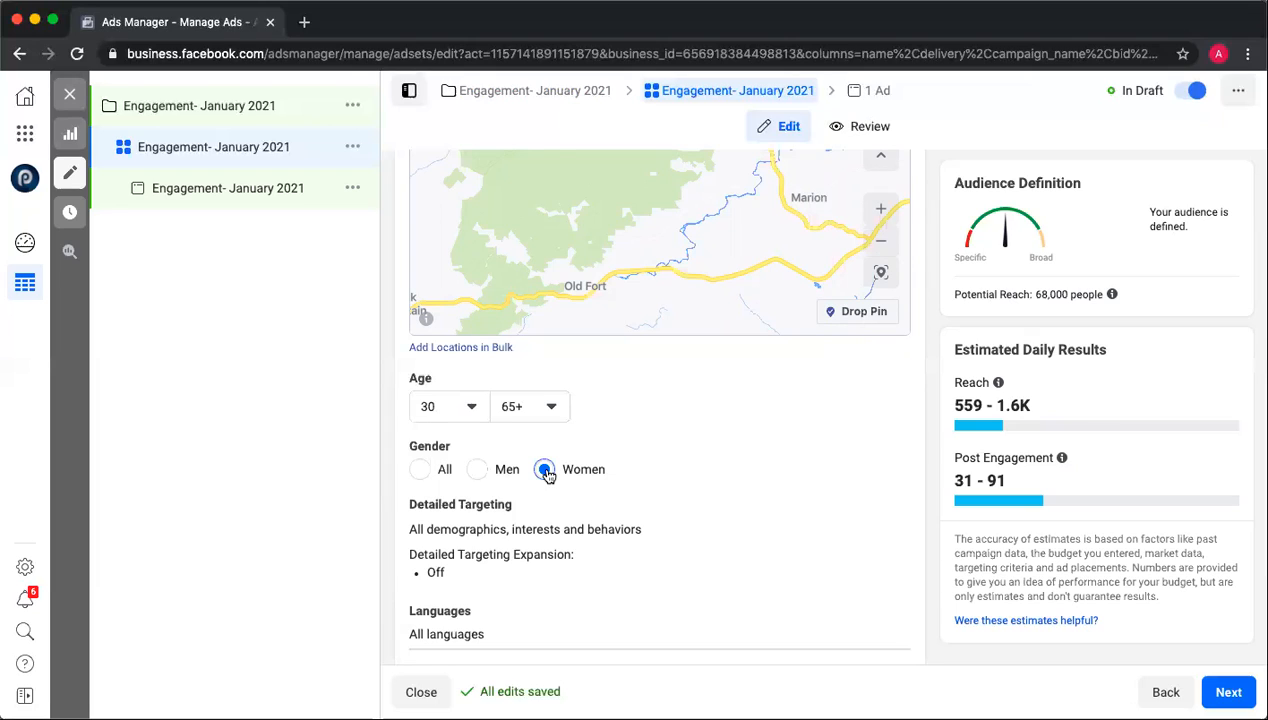
pyautogui.click(419, 470)
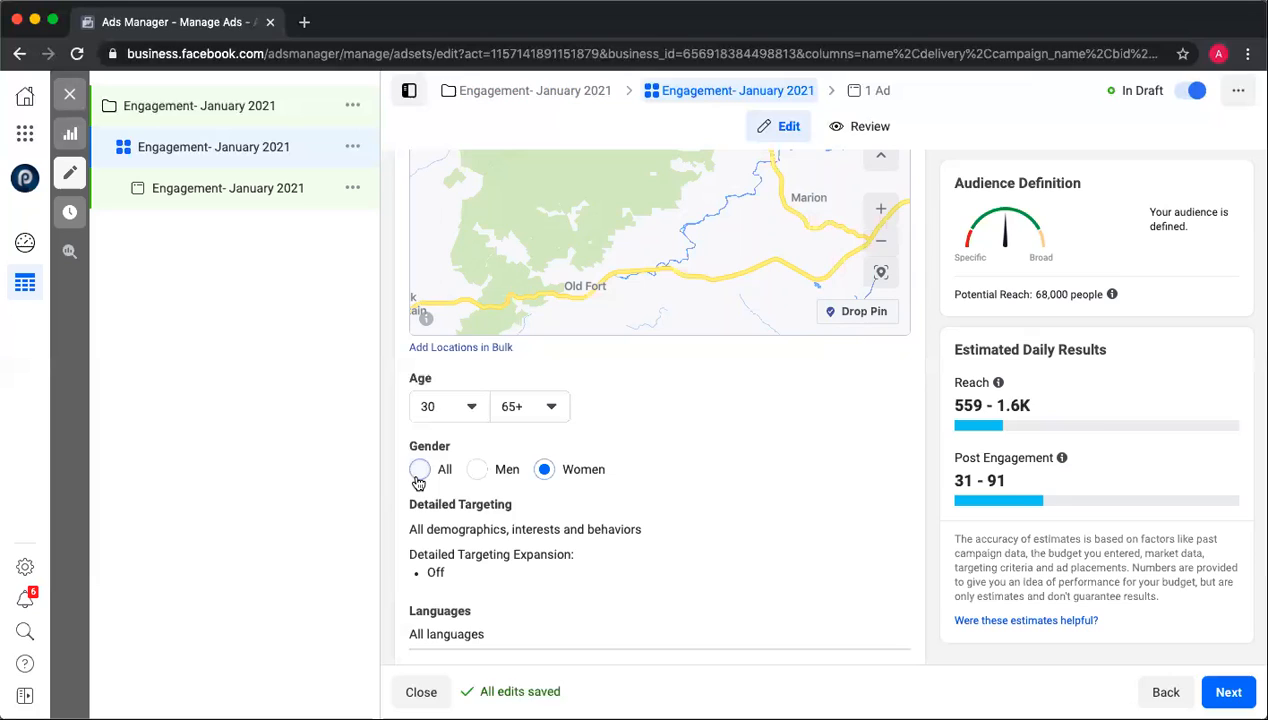
pyautogui.click(545, 470)
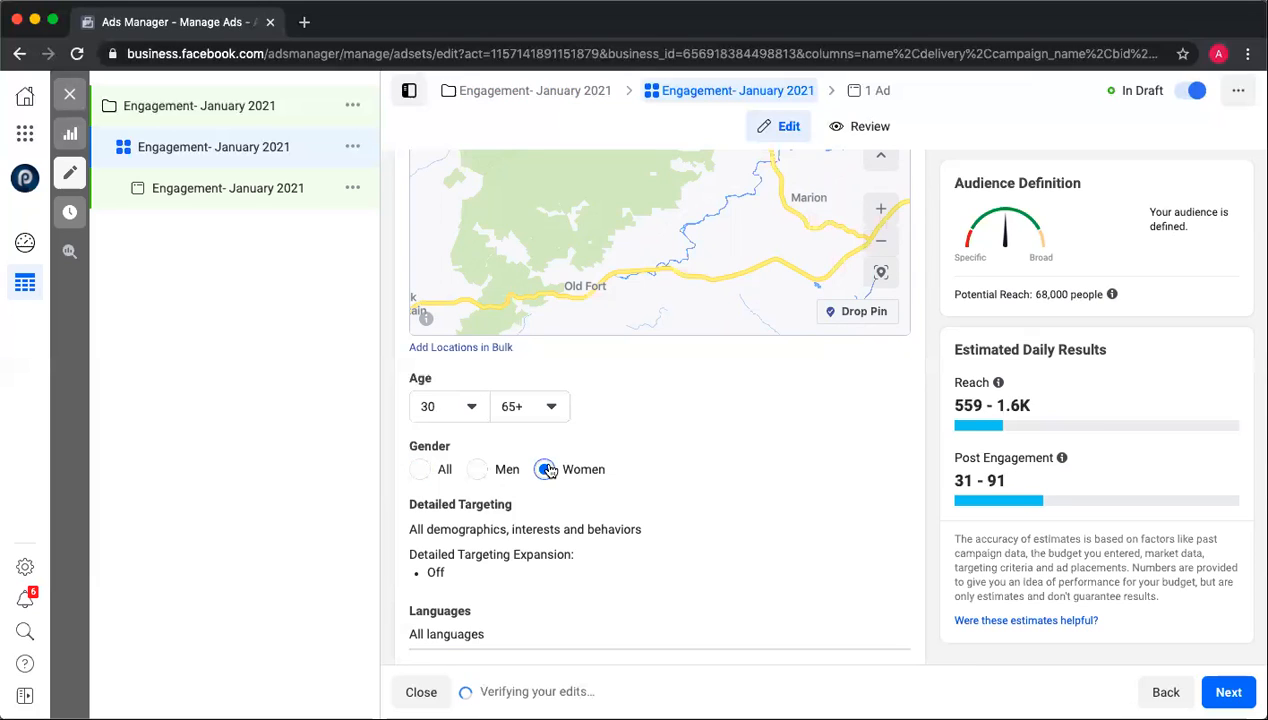
pyautogui.click(478, 470)
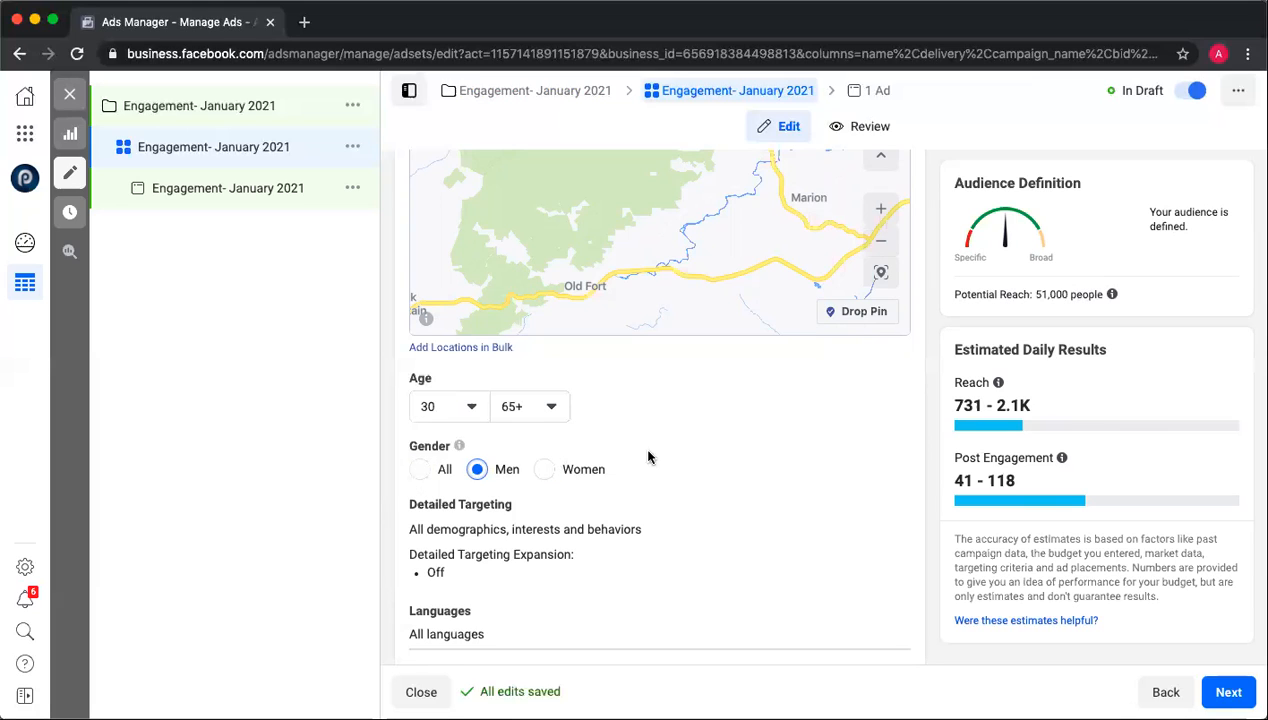
pyautogui.click(545, 477)
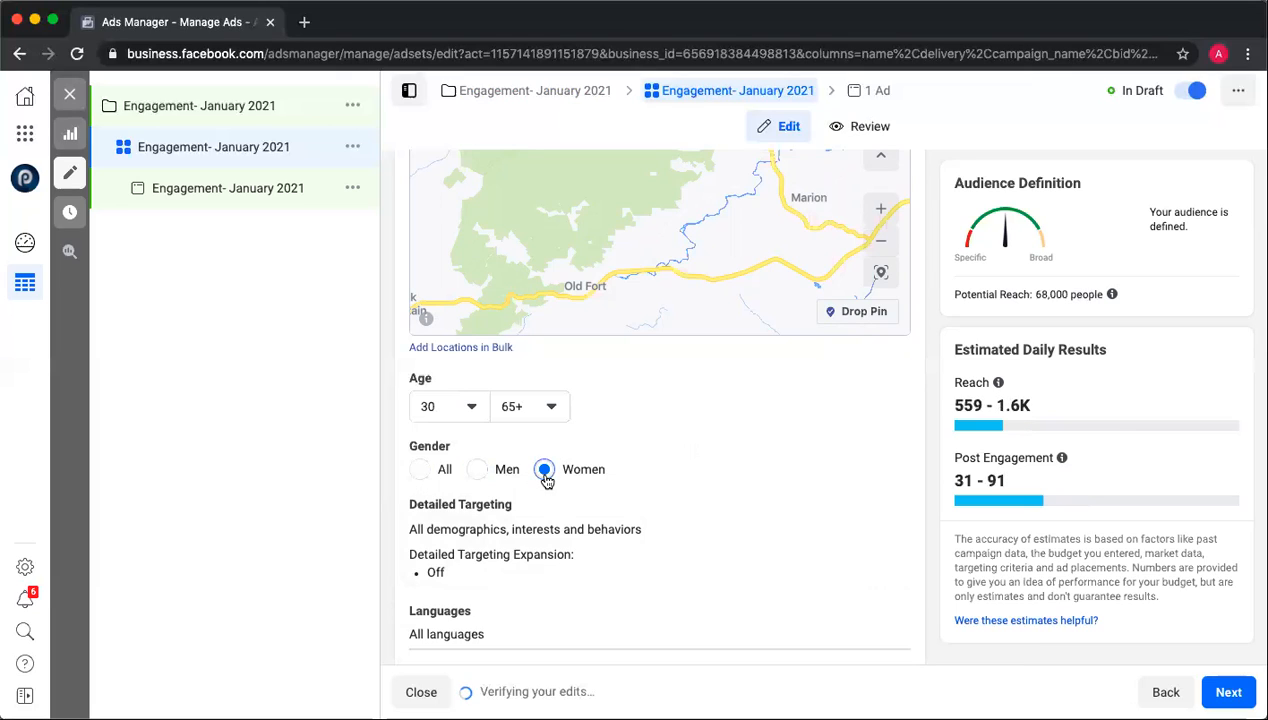
pyautogui.click(415, 477)
# Step: Open the audience's detailed targeting for editing and browse its demographics, interests and behaviors categories
pyautogui.scroll(-1, 724, 397)
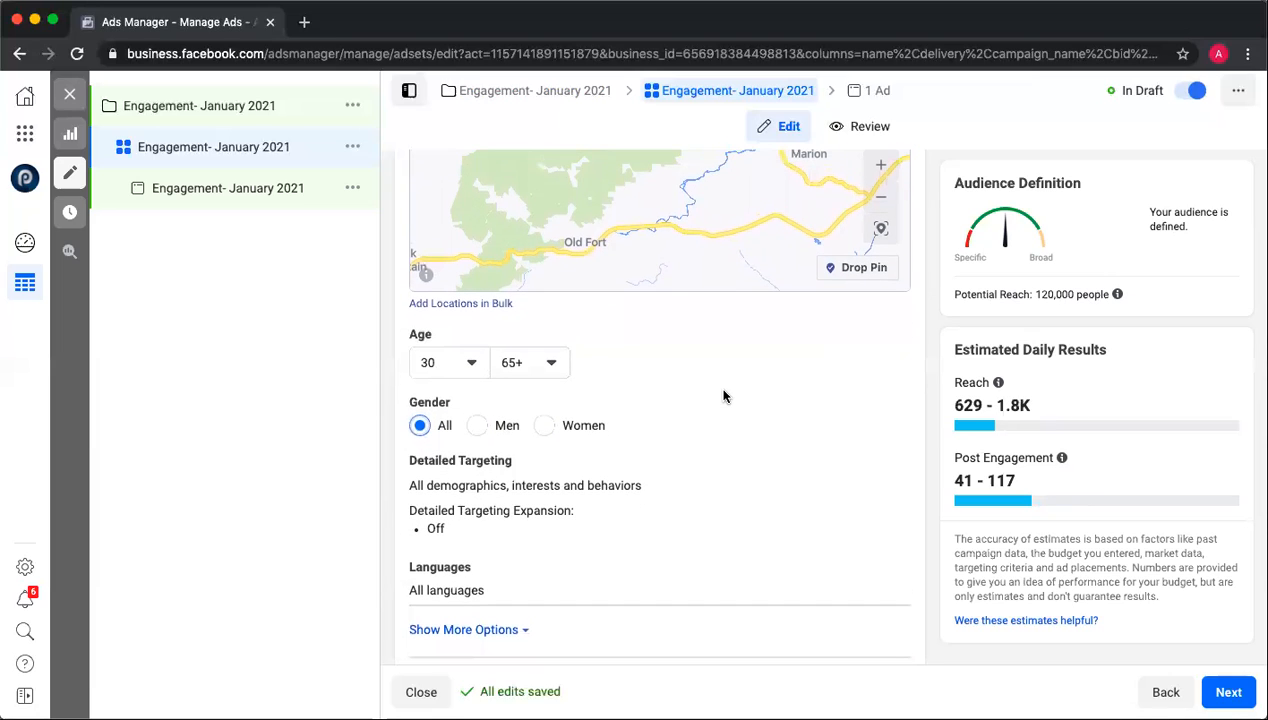
pyautogui.scroll(-1, 724, 397)
pyautogui.moveTo(771, 427)
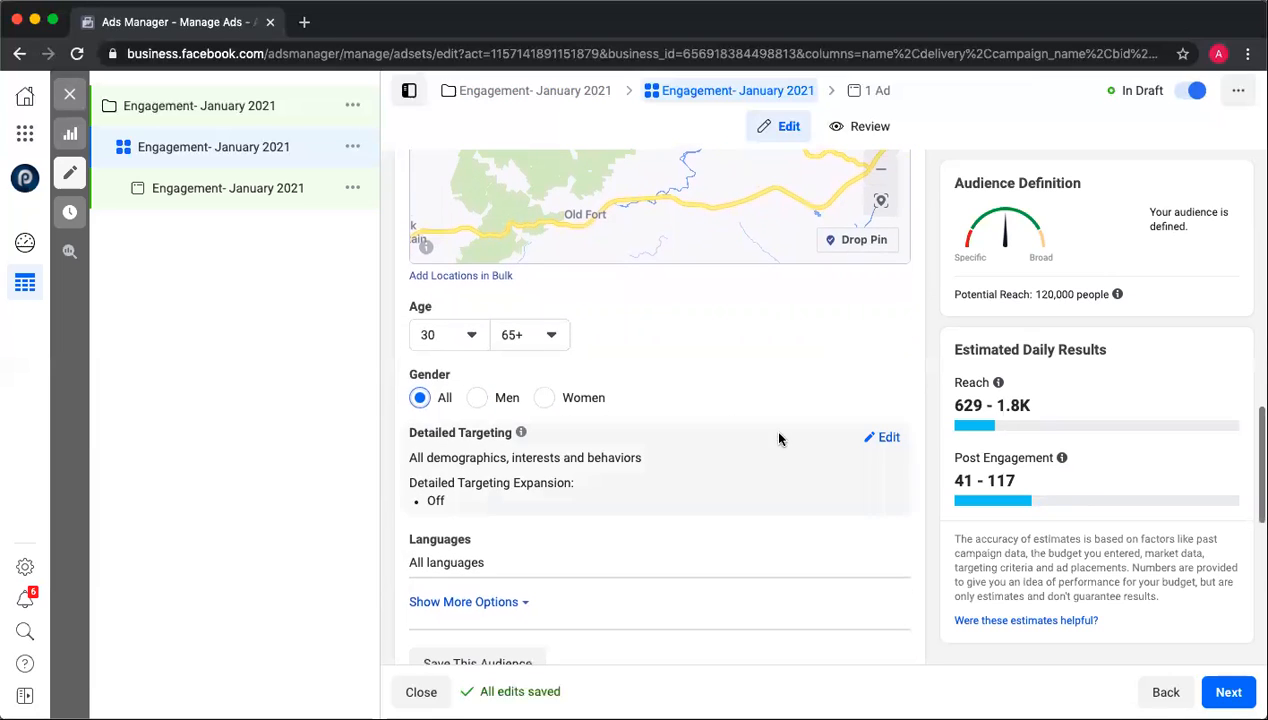
pyautogui.scroll(-2, 891, 444)
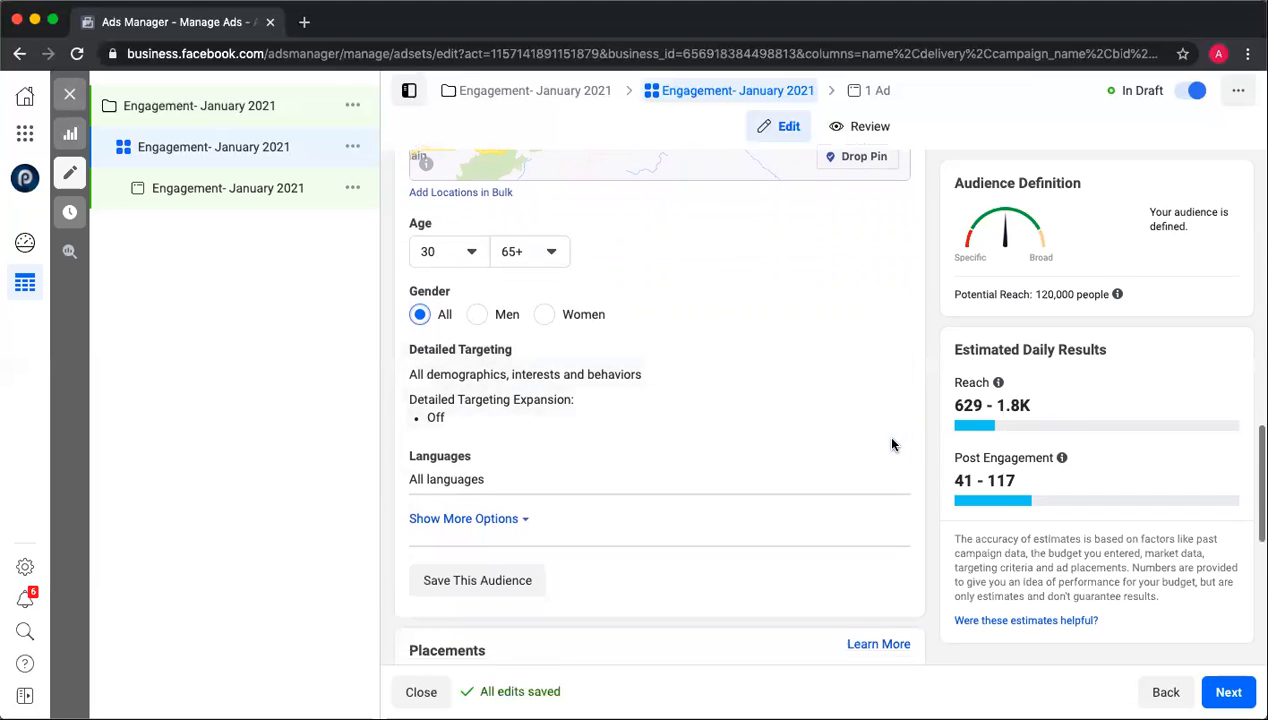
pyautogui.click(888, 354)
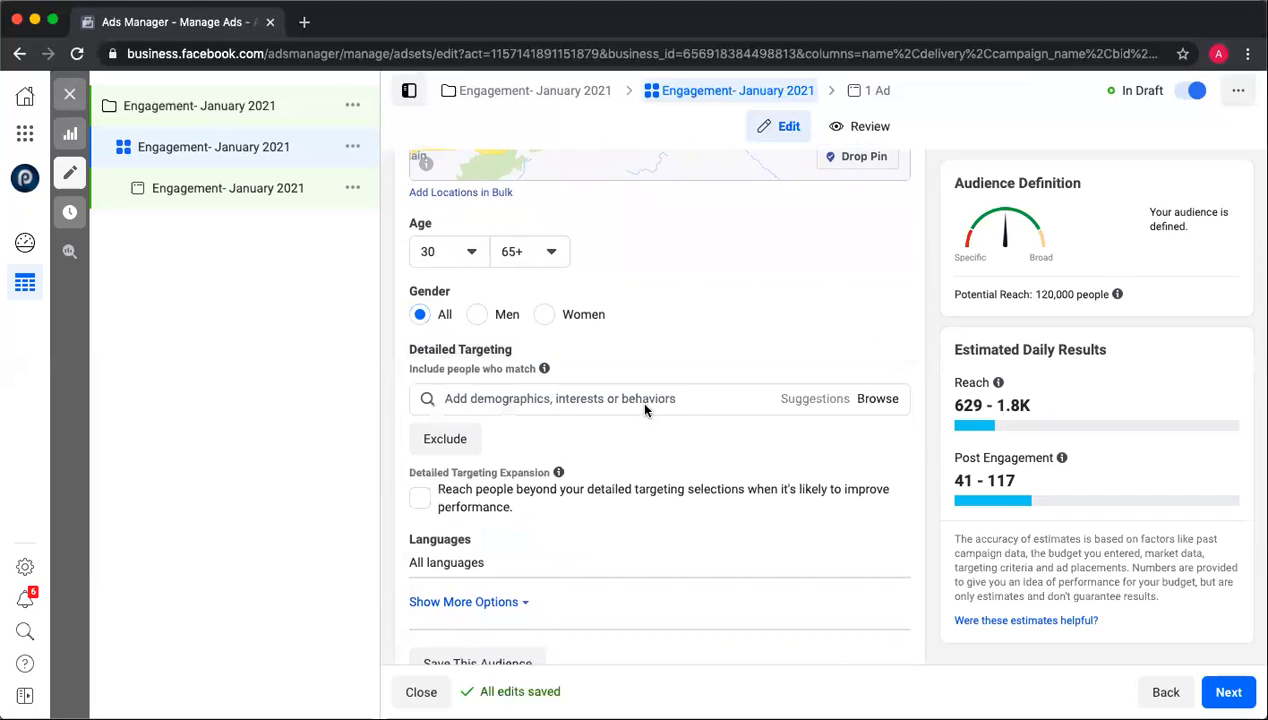
pyautogui.scroll(-2, 670, 335)
pyautogui.click(676, 316)
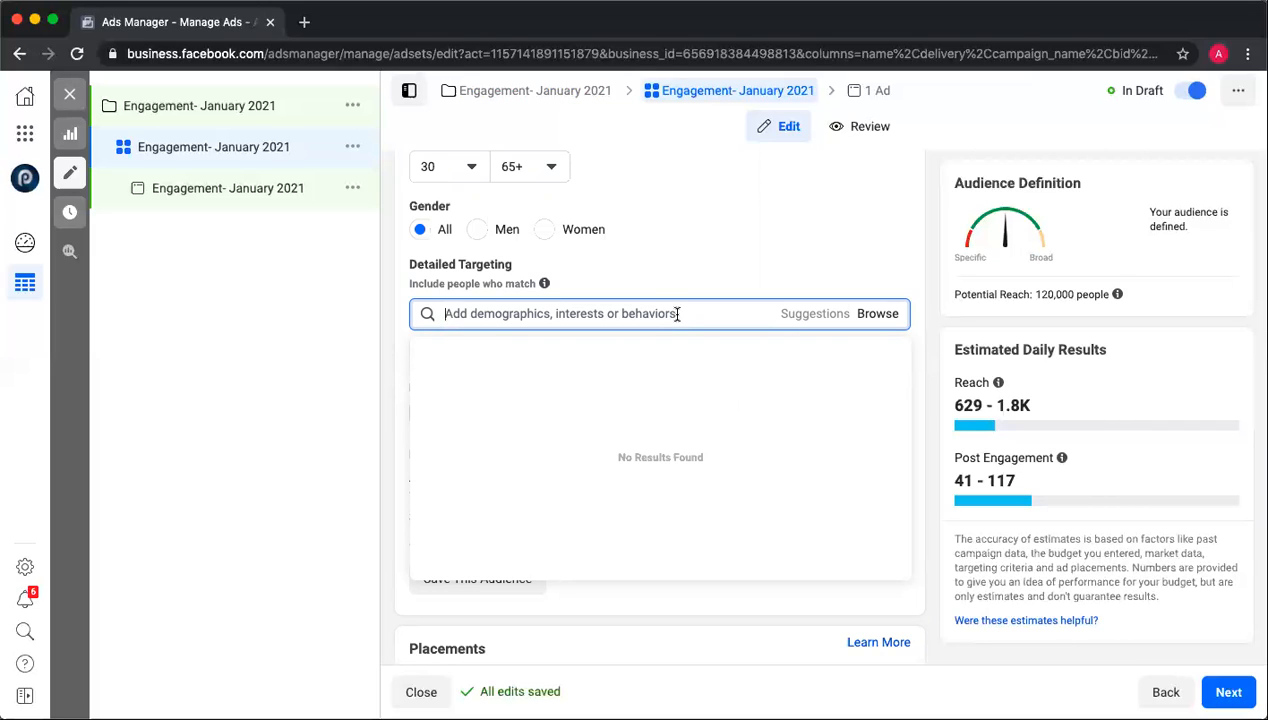
pyautogui.click(875, 316)
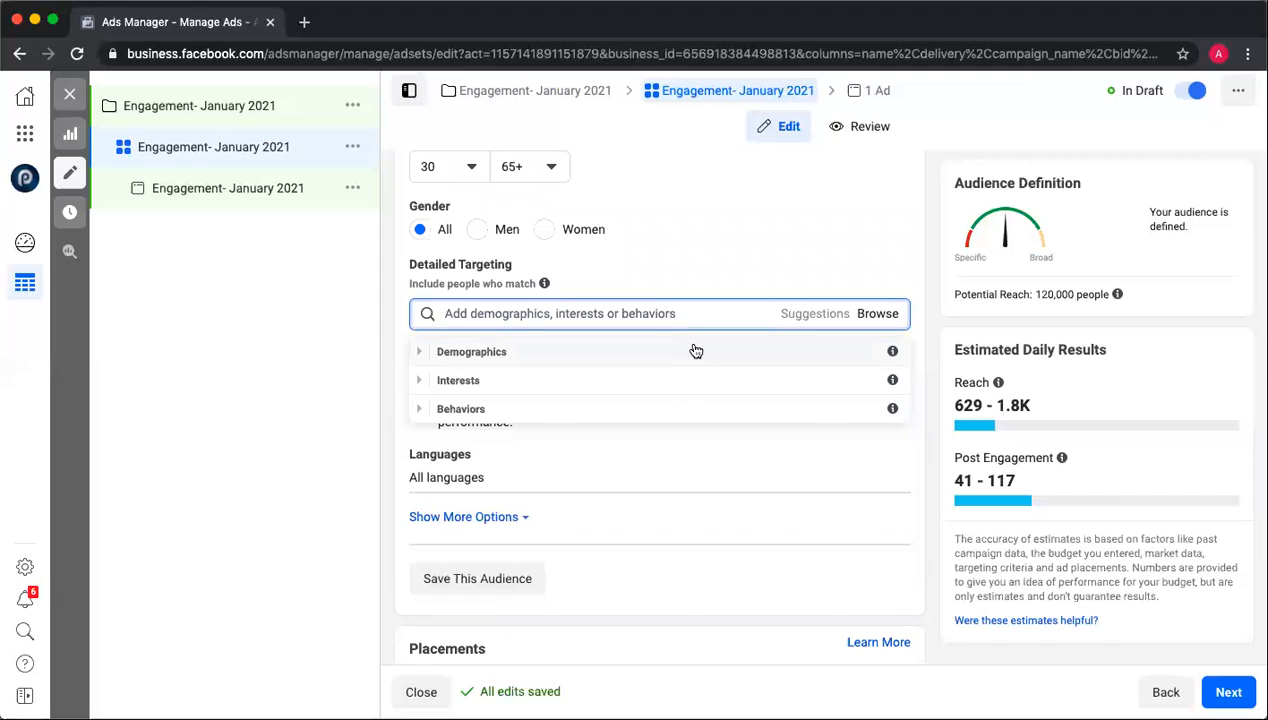
pyautogui.scroll(-2, 619, 347)
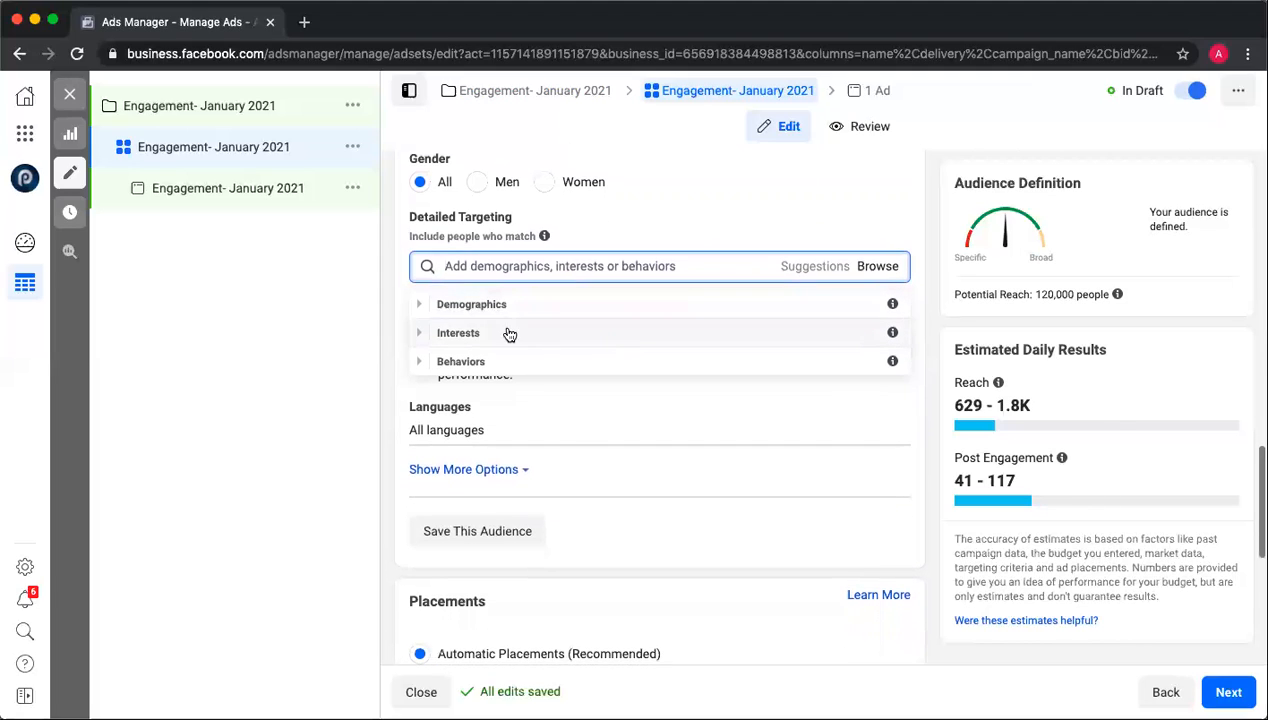
# Step: Add The University of North Carolina at Chapel Hill from the Education schools demographics to the detailed targeting
pyautogui.click(493, 304)
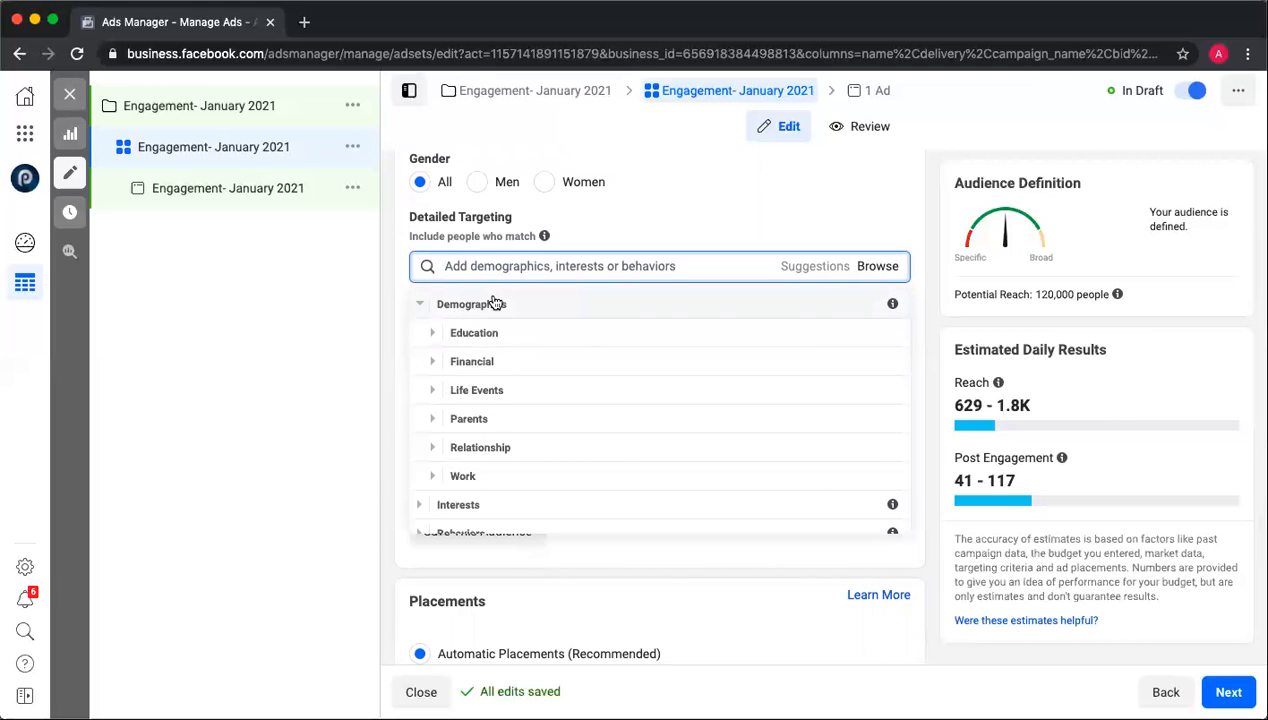
pyautogui.click(507, 338)
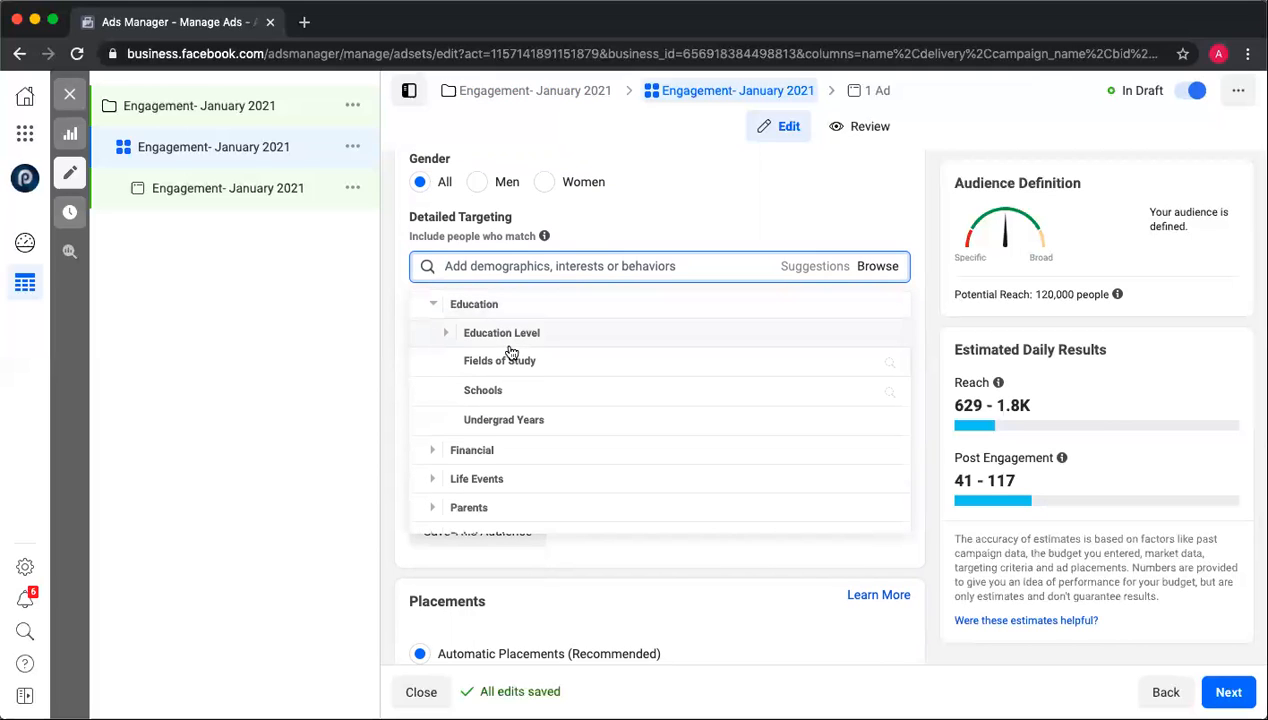
pyautogui.click(535, 393)
pyautogui.write('University of ')
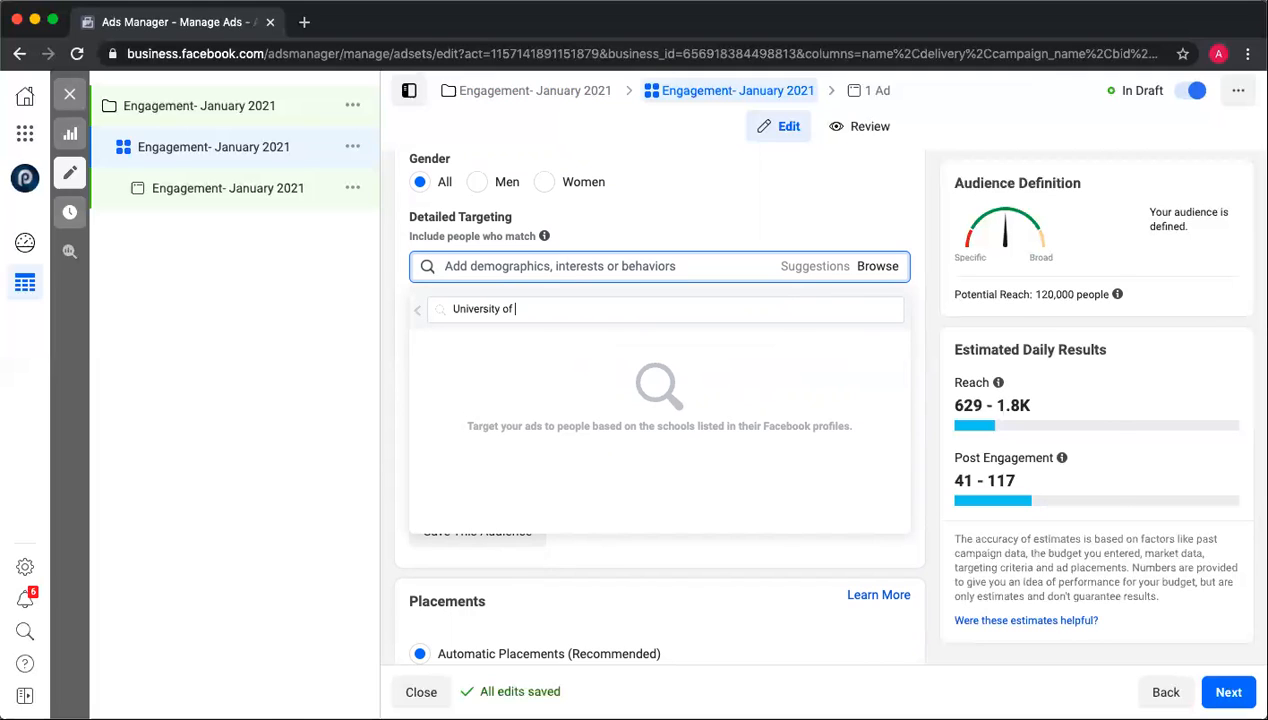
pyautogui.write('North C')
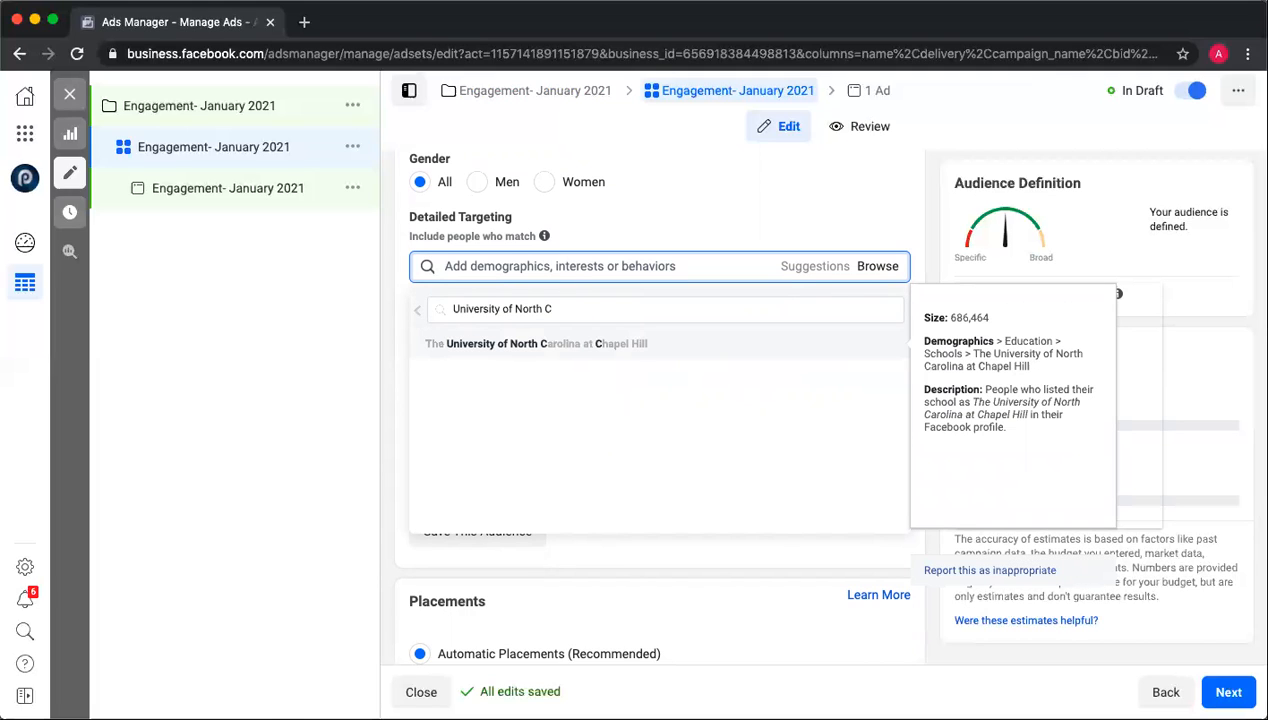
pyautogui.click(530, 346)
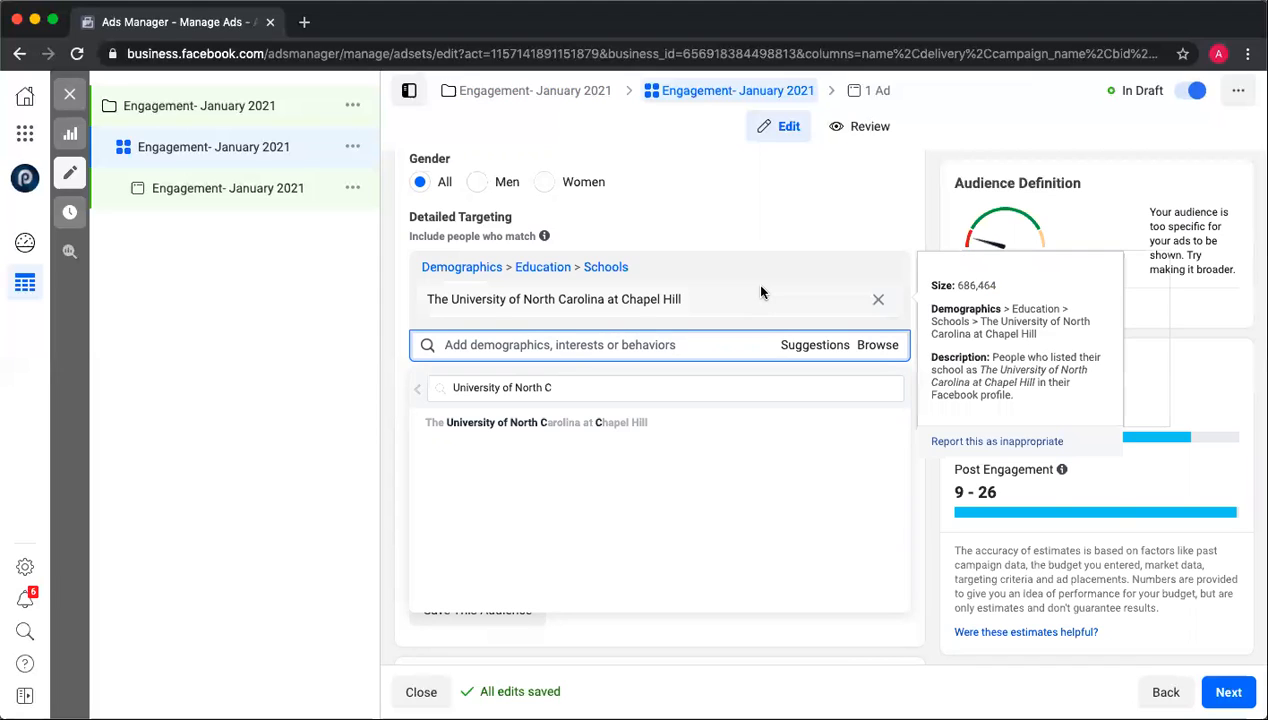
# Step: Remove The University of North Carolina at Chapel Hill from the audience's detailed targeting
pyautogui.moveTo(618, 427)
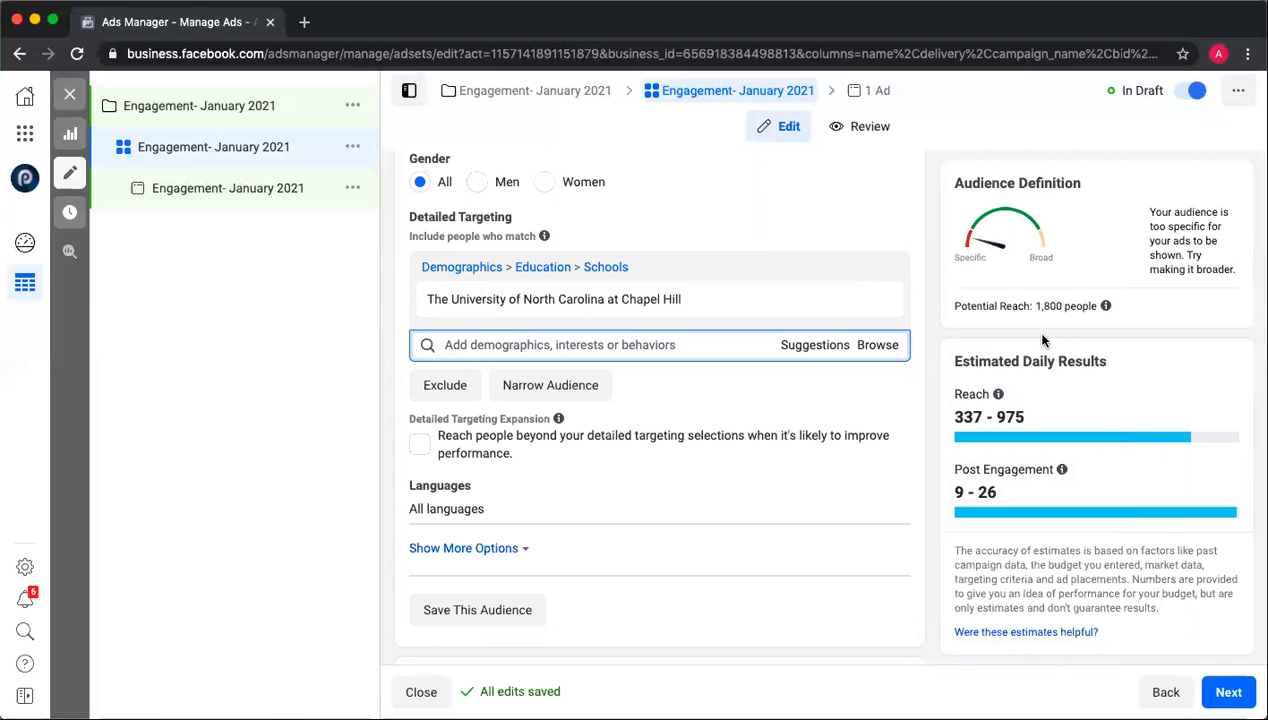
pyautogui.click(874, 299)
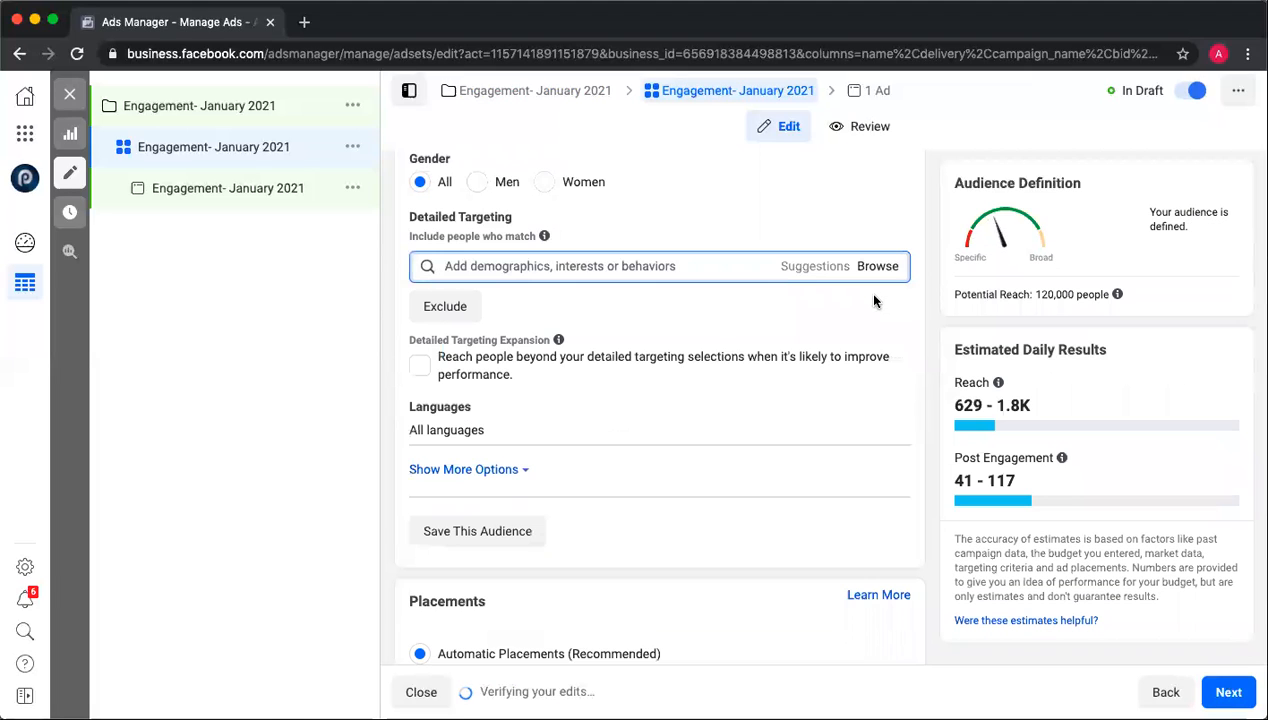
# Step: Try the household income segments for the top 10% and top 10%-25% of ZIP codes in the detailed targeting, and remove both
pyautogui.click(877, 267)
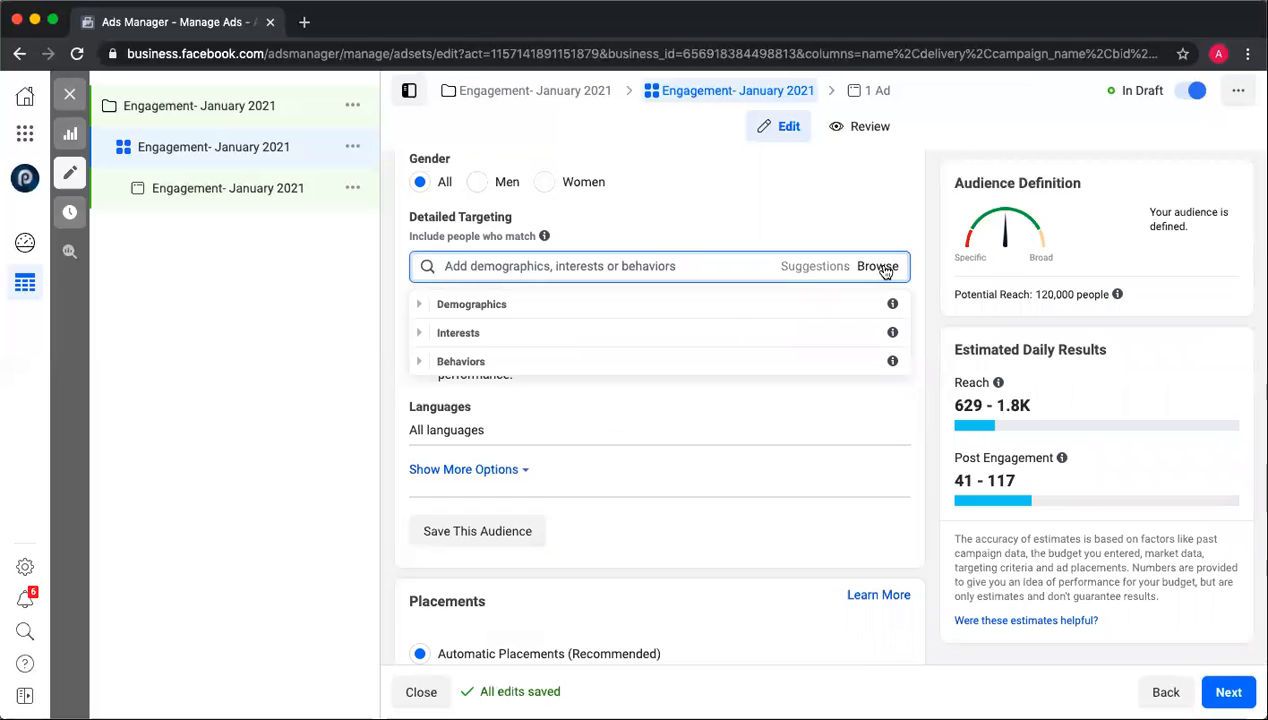
pyautogui.click(550, 308)
pyautogui.click(487, 362)
pyautogui.scroll(-1, 487, 363)
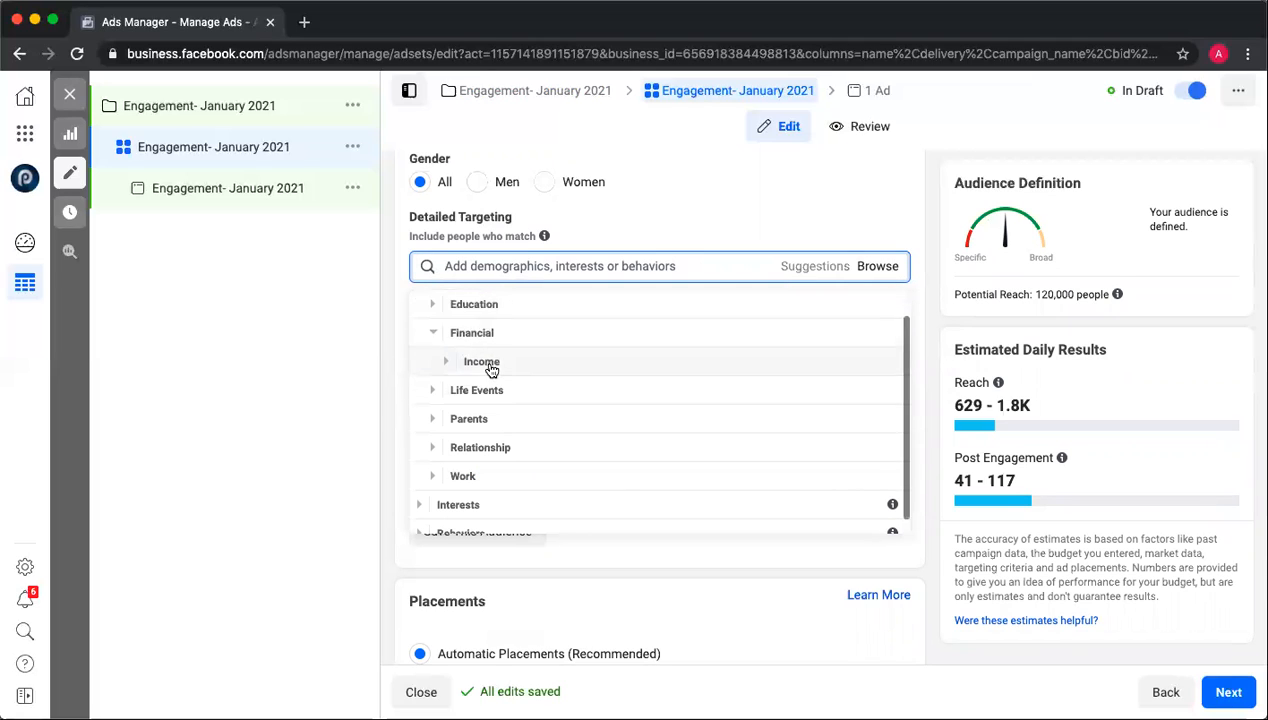
pyautogui.click(493, 347)
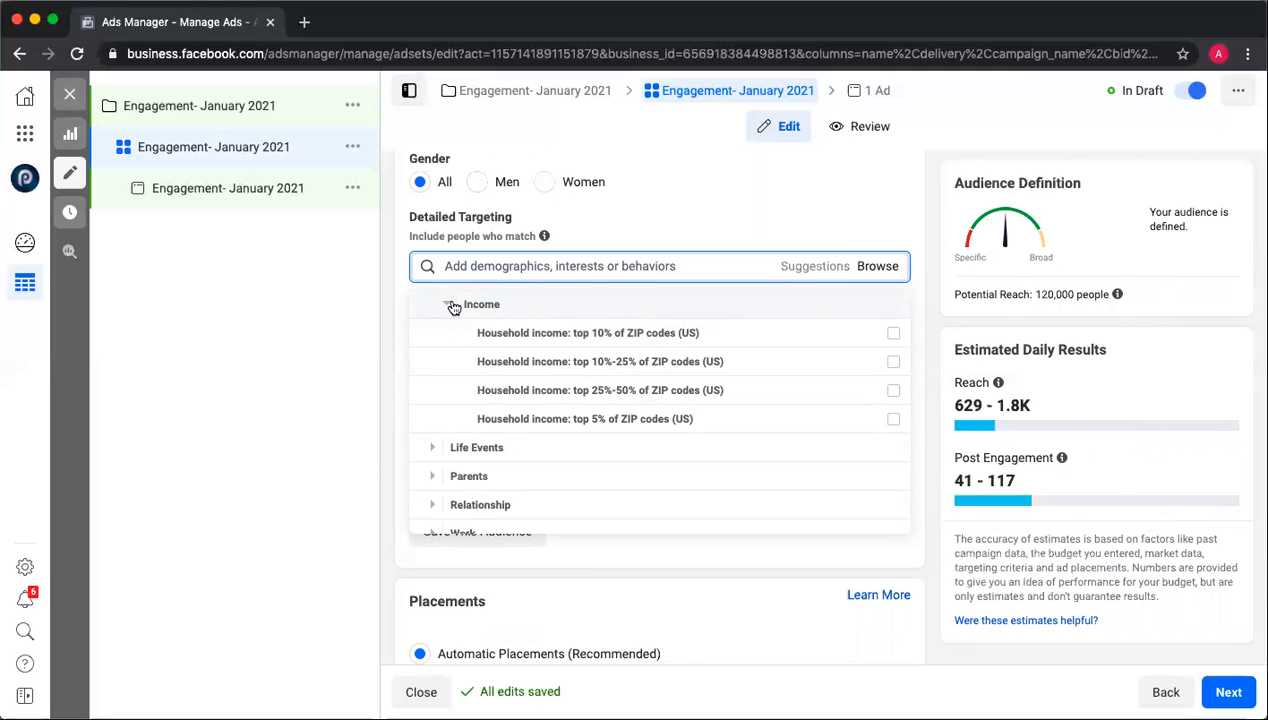
pyautogui.moveTo(594, 333)
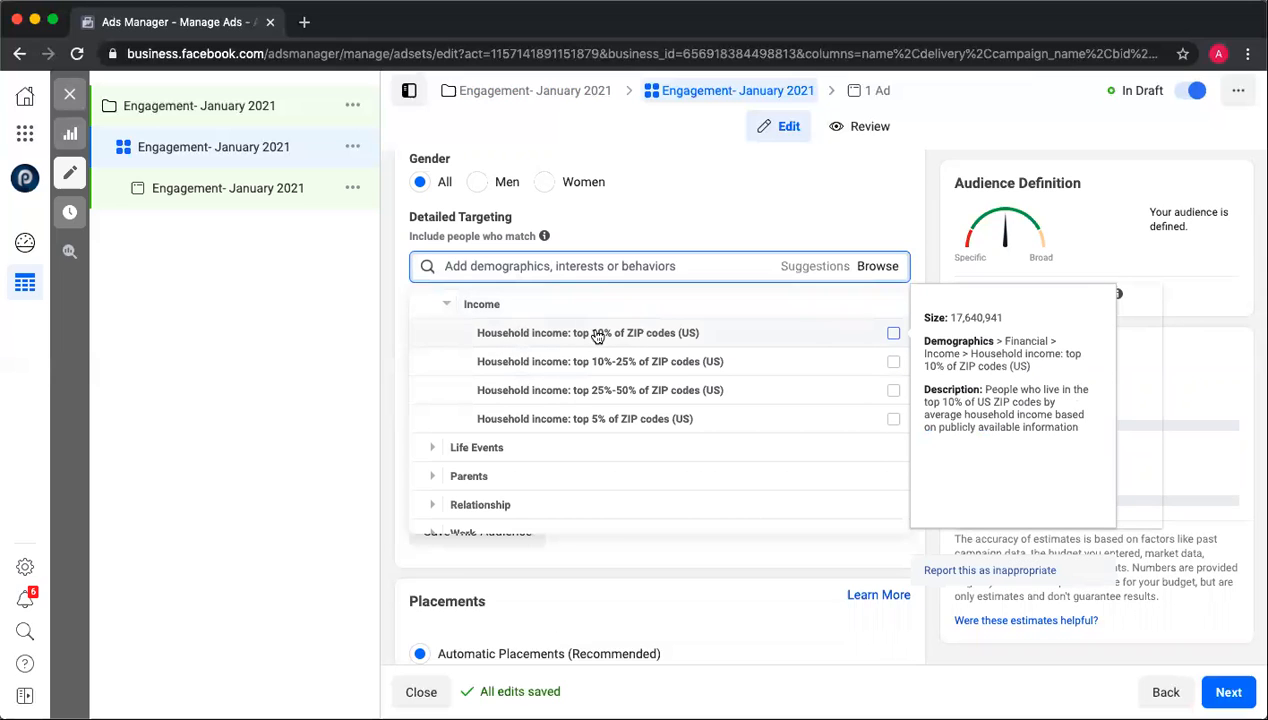
pyautogui.click(596, 334)
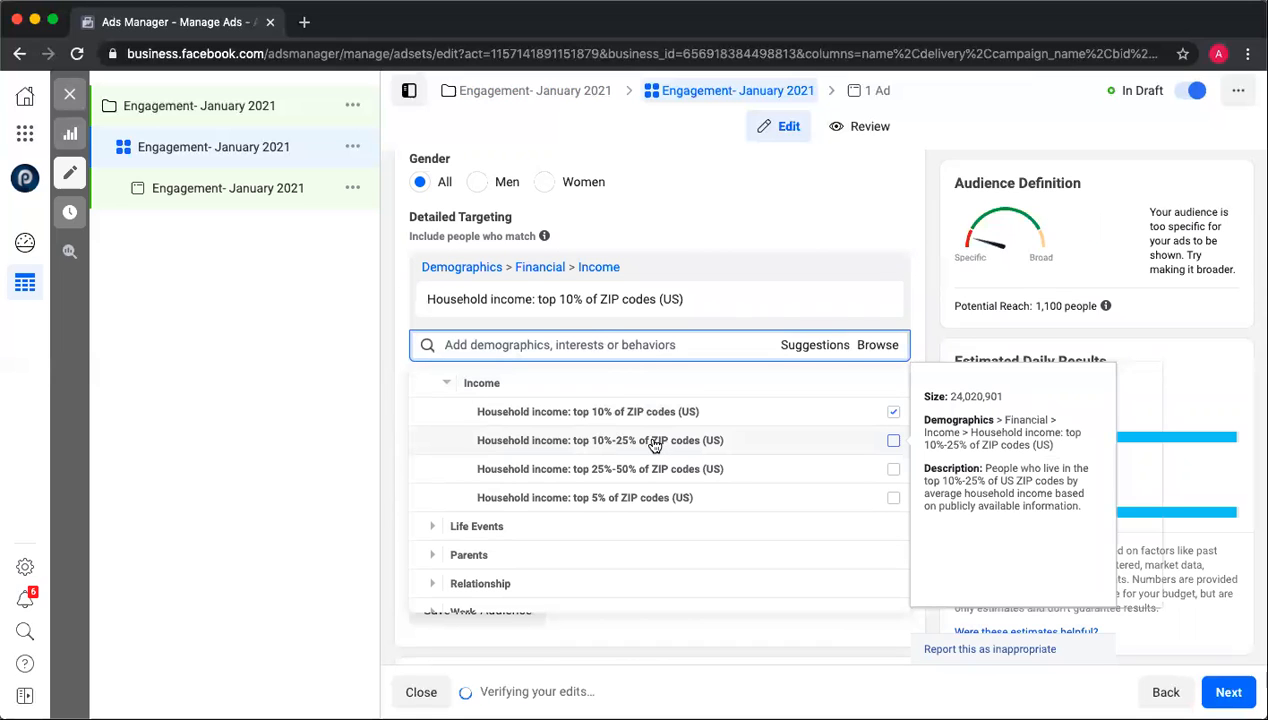
pyautogui.click(662, 441)
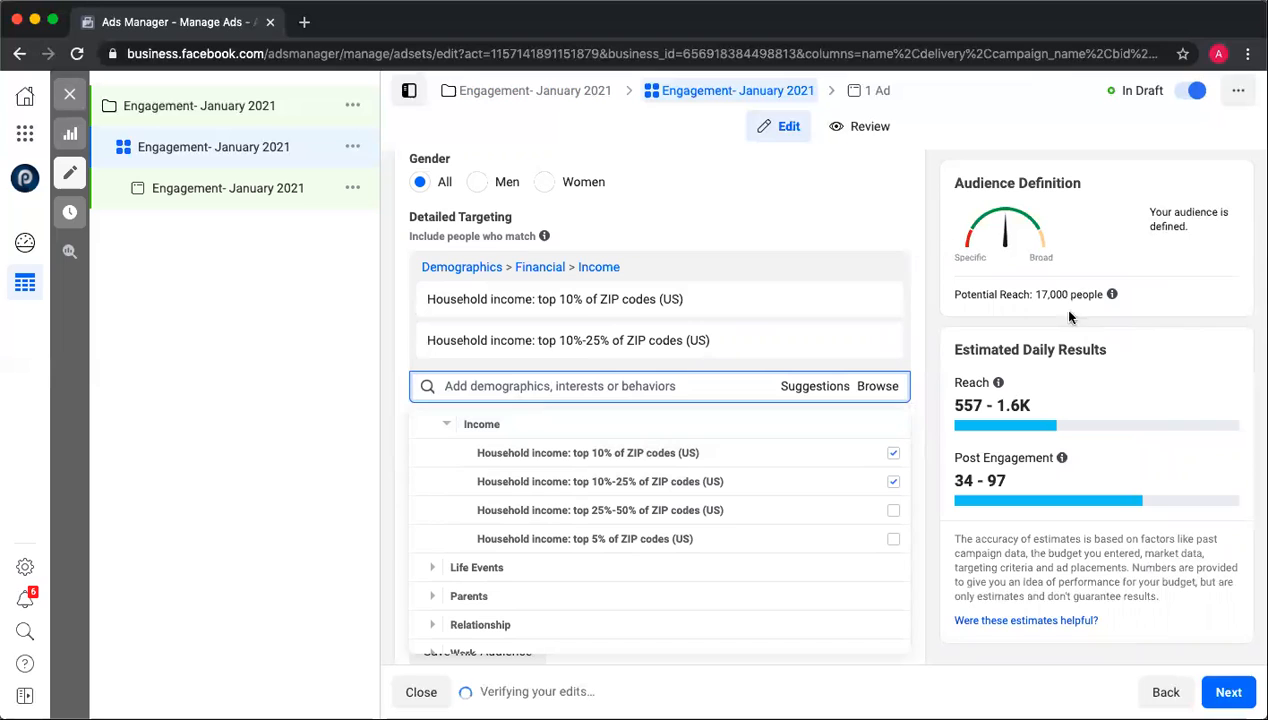
pyautogui.click(893, 481)
pyautogui.click(893, 415)
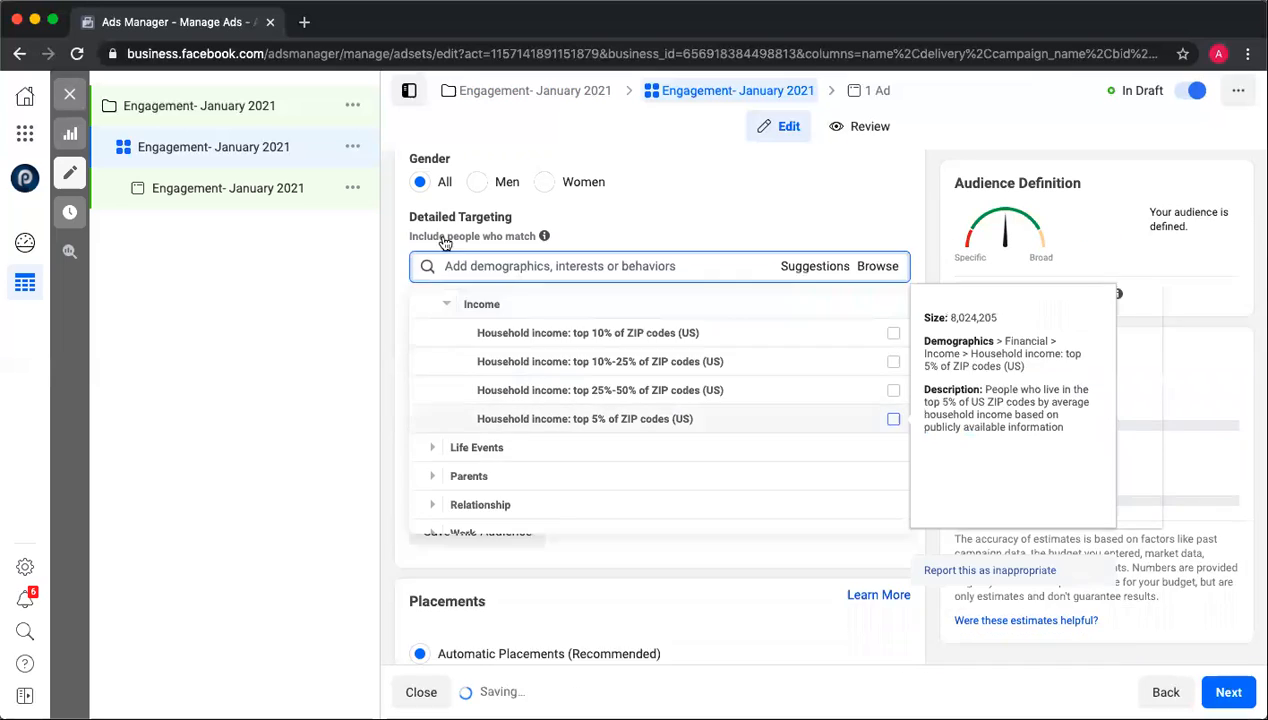
# Step: Examine the Life Events options in the Demographics category of the detailed targeting, through the newly engaged, newlywed and recently moved entries
pyautogui.click(490, 305)
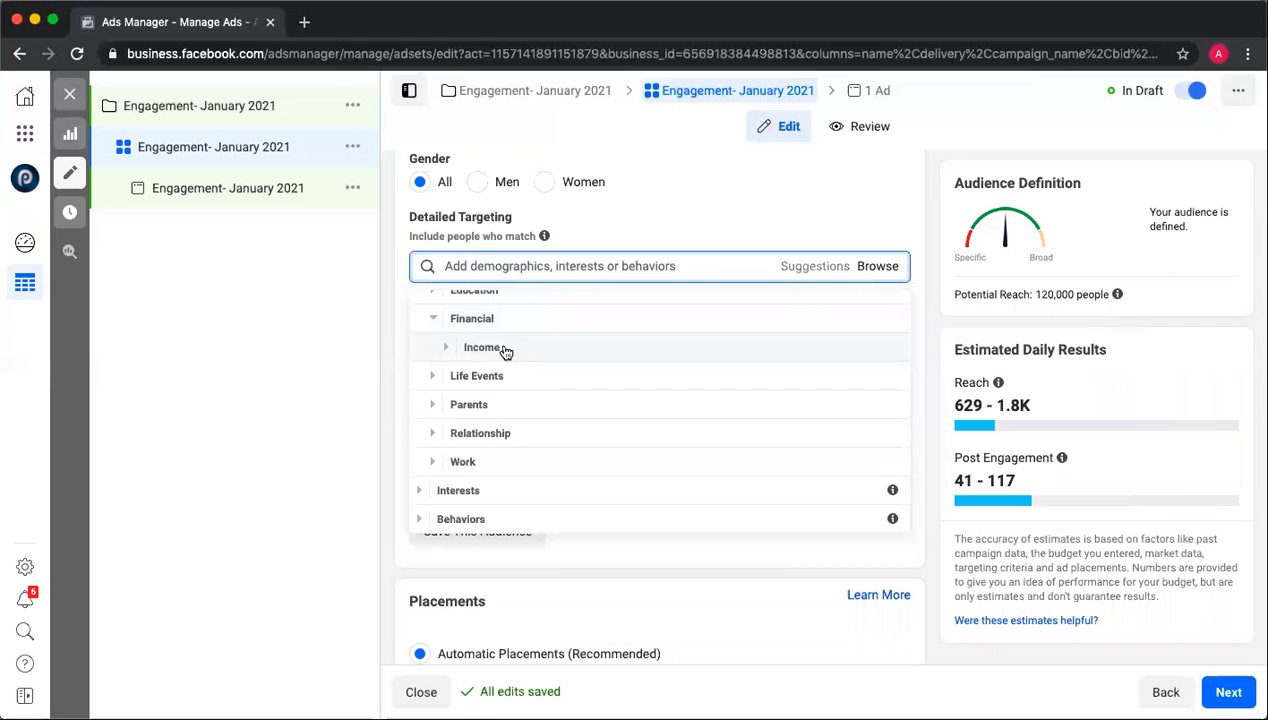
pyautogui.click(477, 320)
pyautogui.click(487, 392)
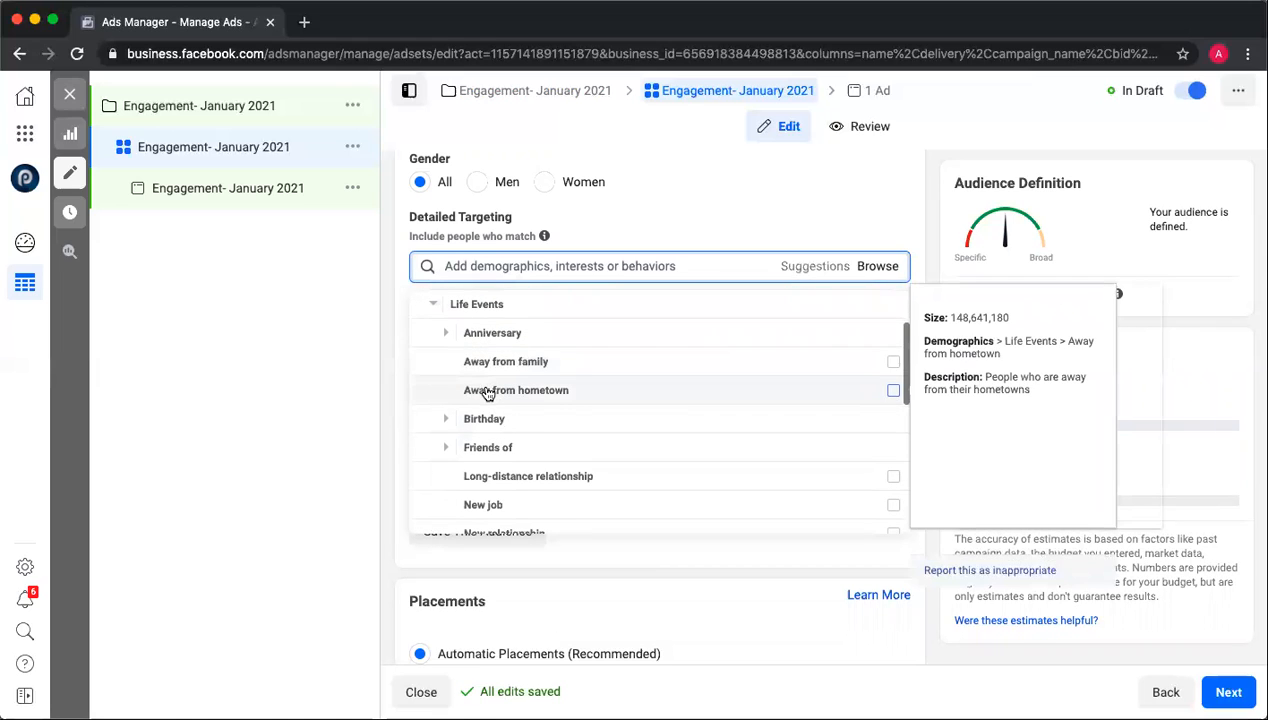
pyautogui.scroll(-1, 566, 357)
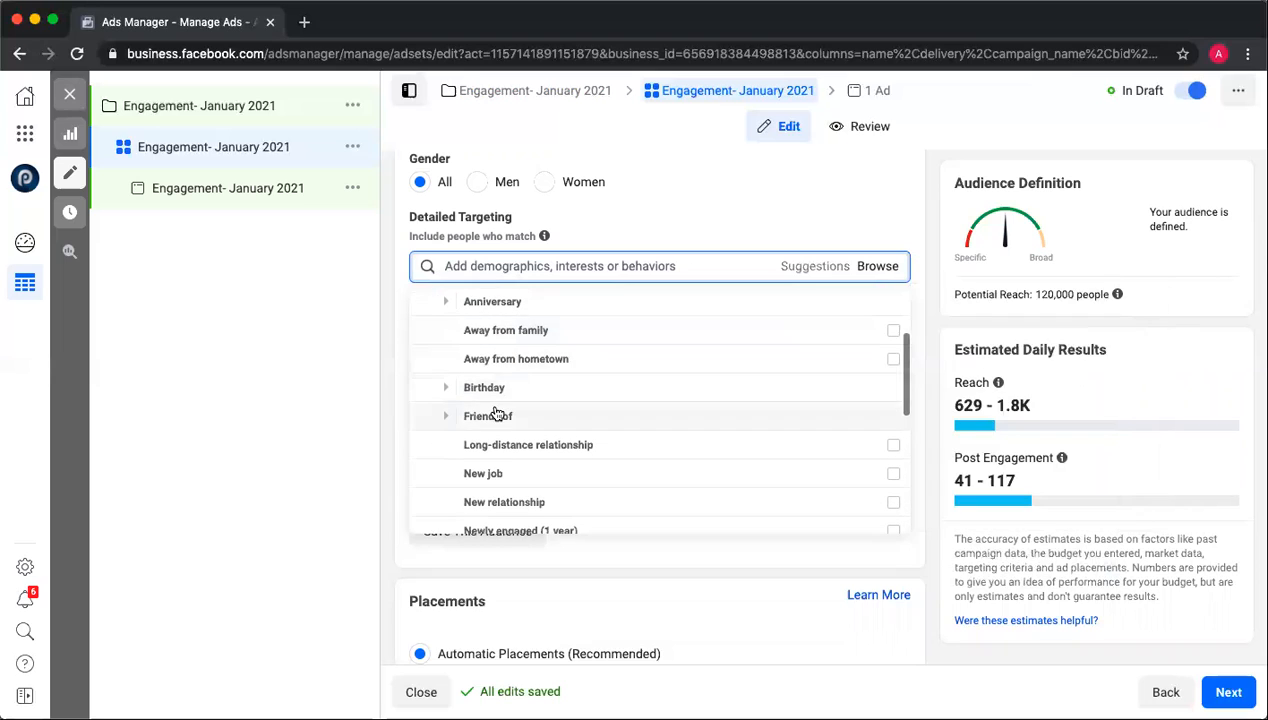
pyautogui.scroll(-1, 497, 413)
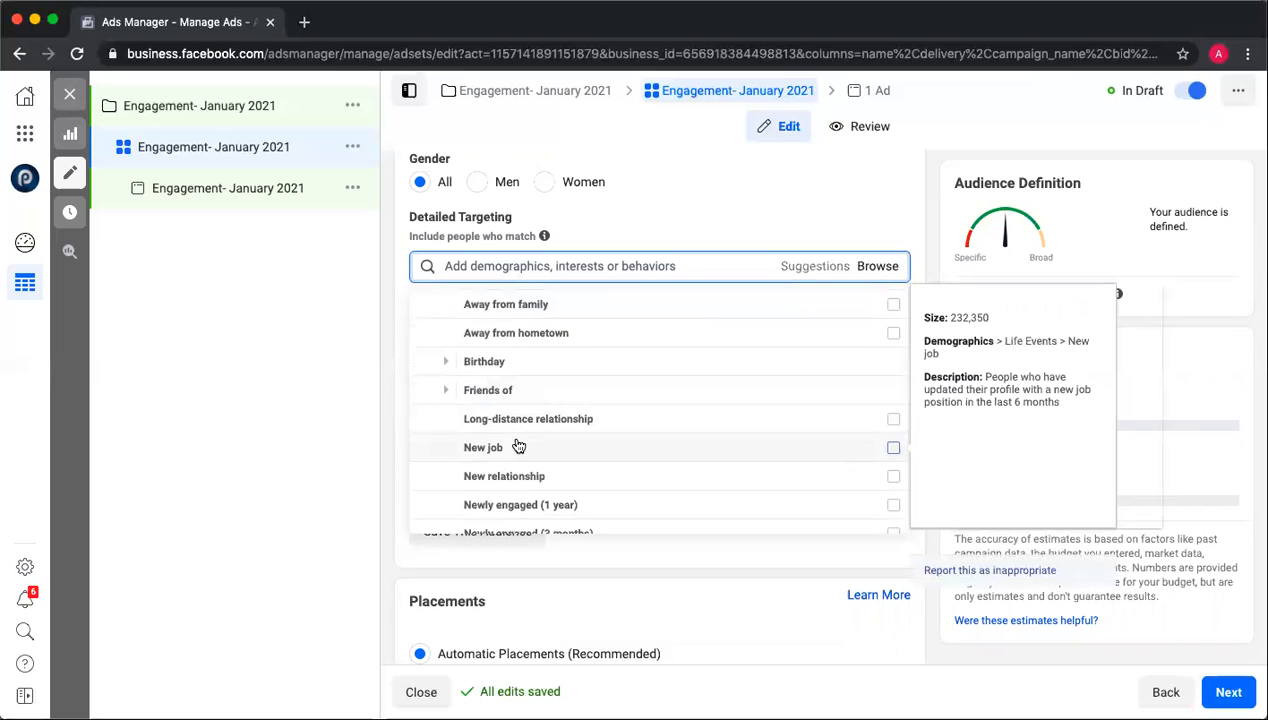
pyautogui.scroll(-2, 518, 446)
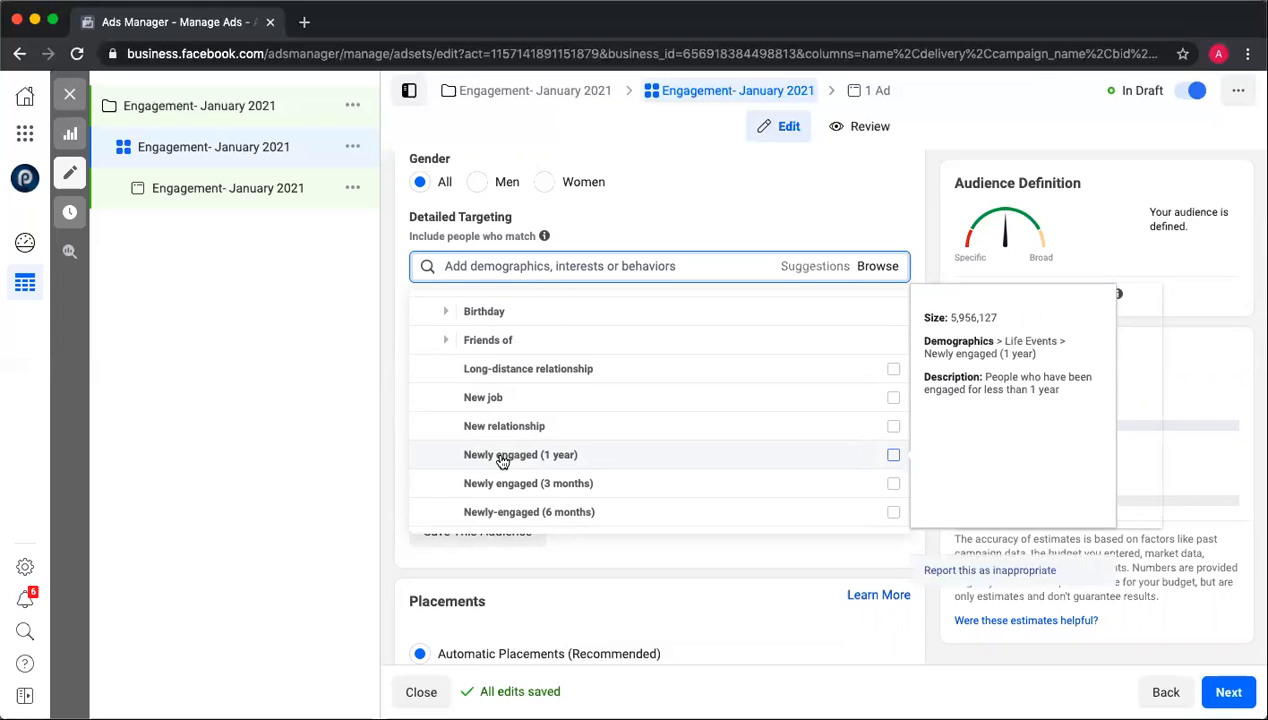
pyautogui.scroll(-6, 502, 460)
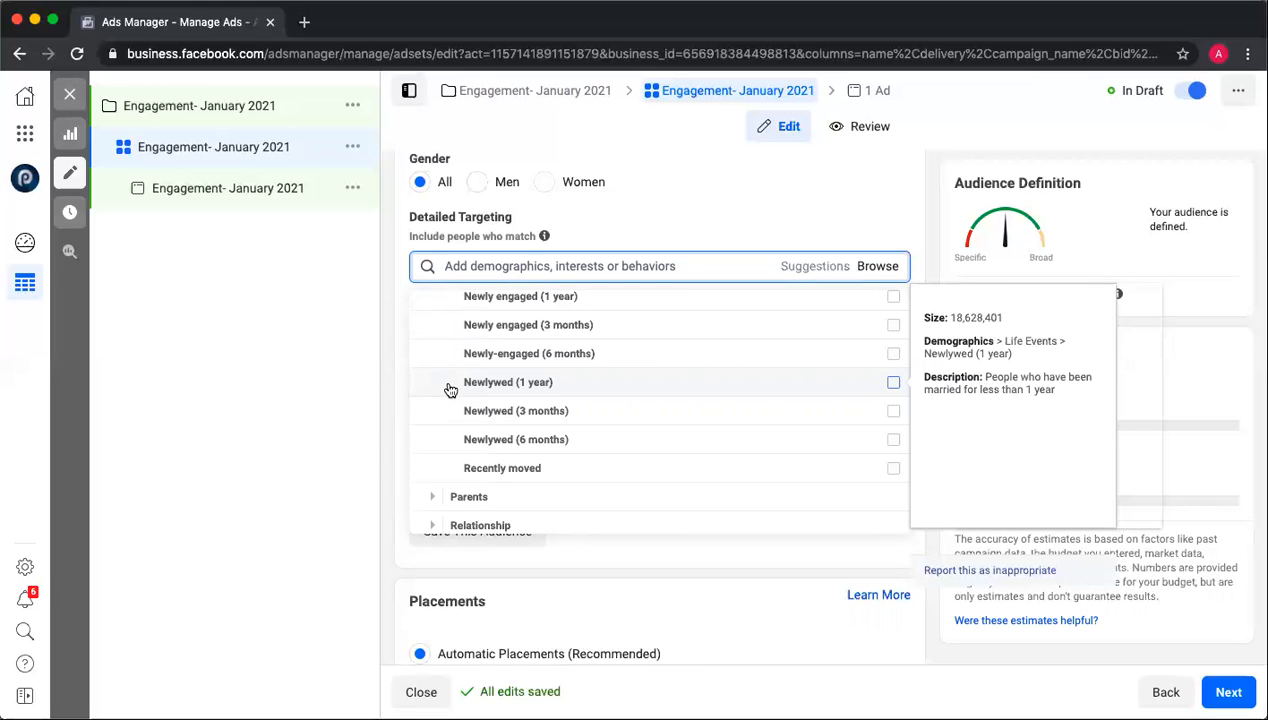
pyautogui.scroll(-1, 460, 392)
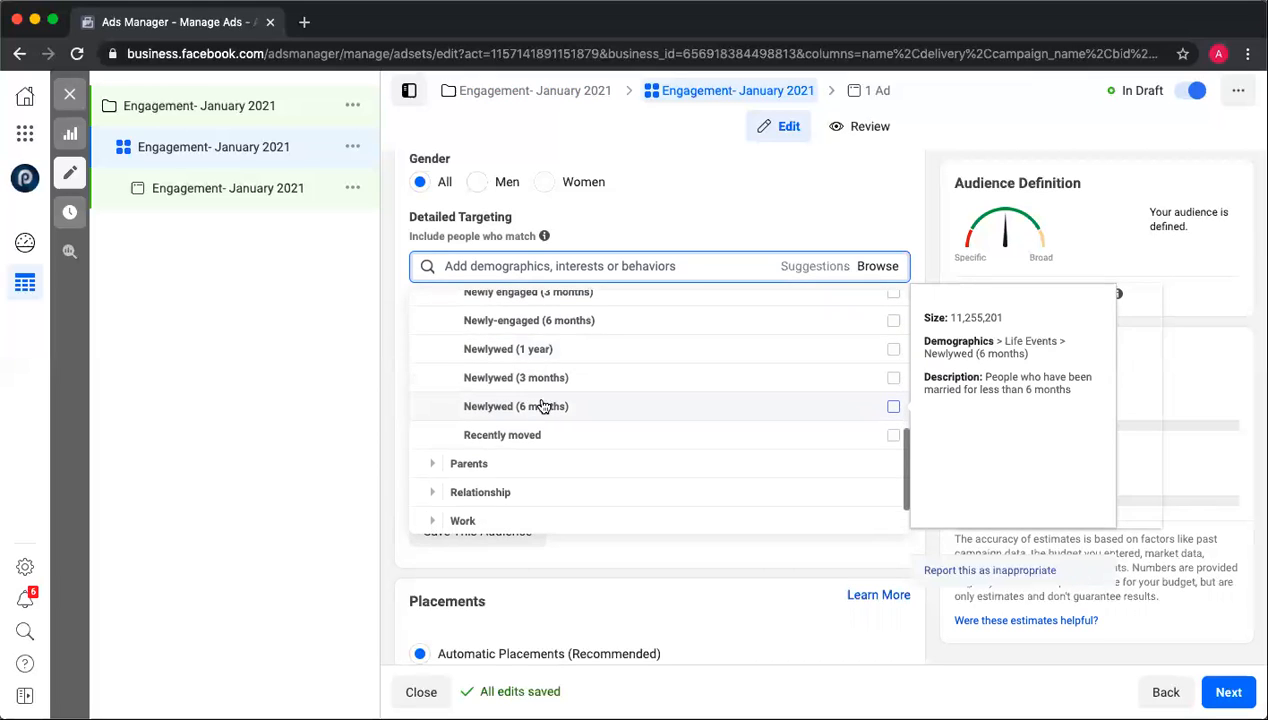
pyautogui.scroll(-1, 563, 440)
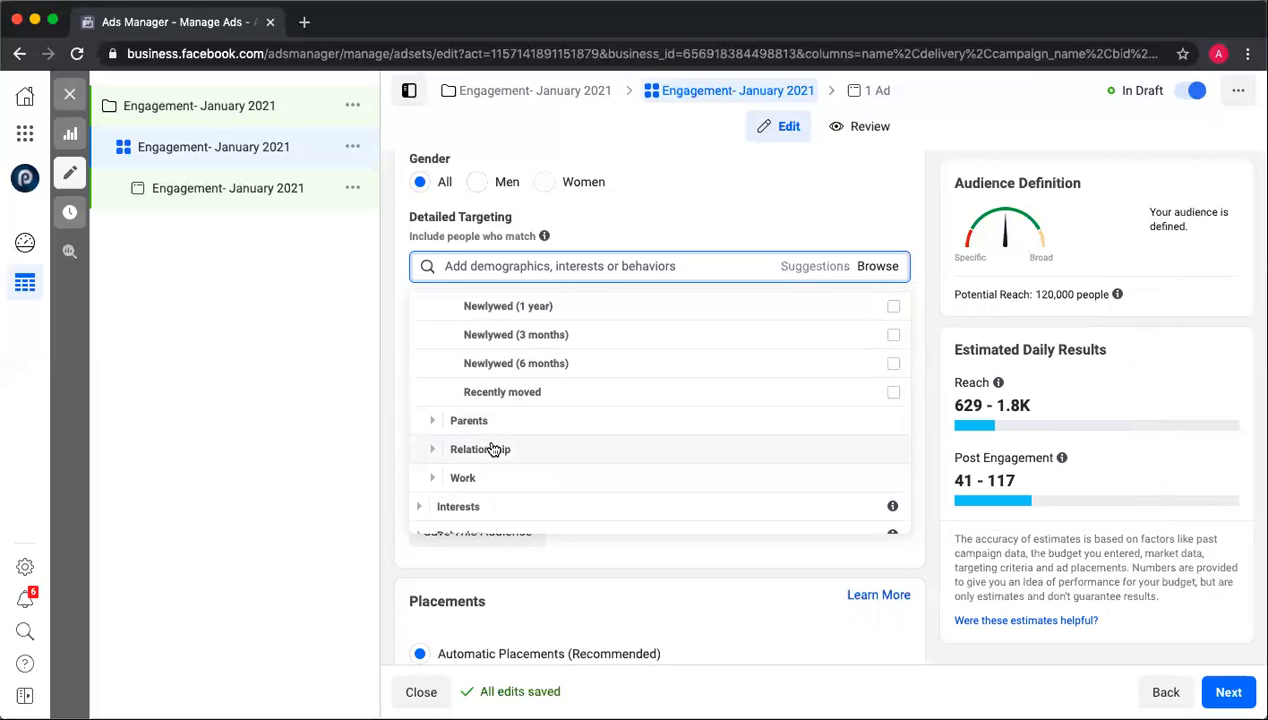
# Step: Review the Relationship Status options among the demographics available for detailed targeting
pyautogui.click(490, 449)
pyautogui.click(543, 430)
pyautogui.scroll(-3, 545, 437)
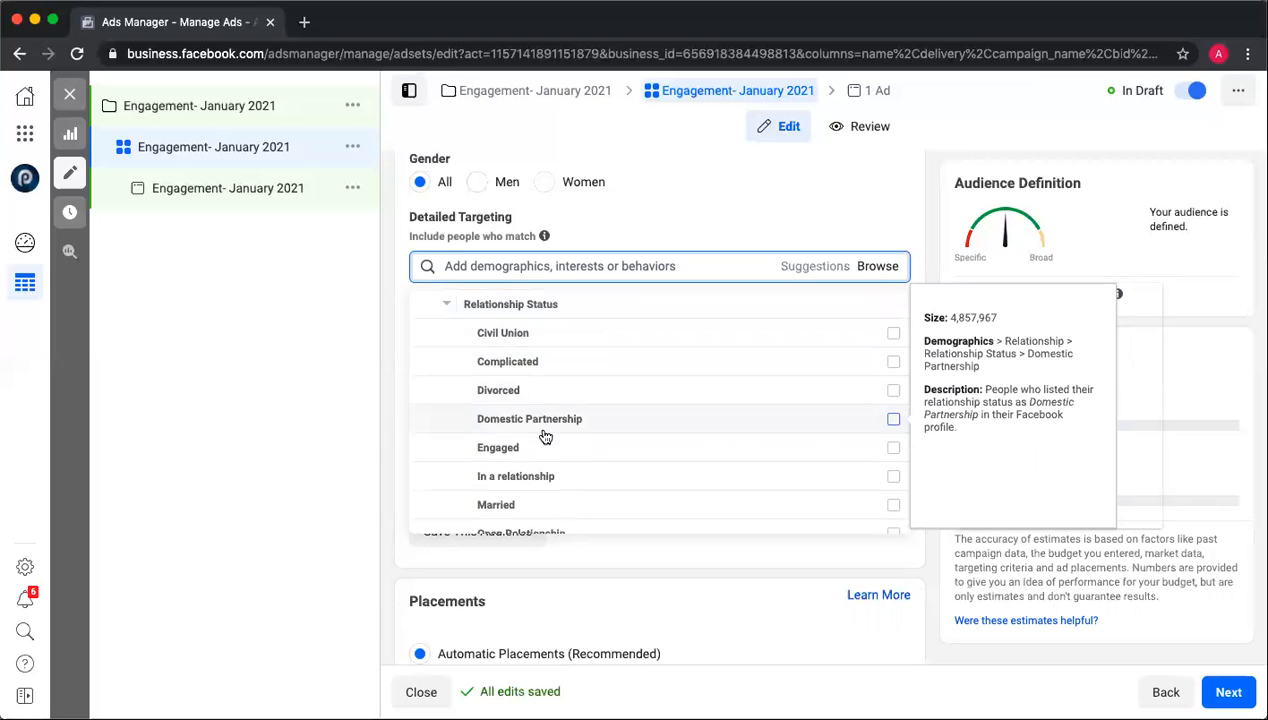
pyautogui.scroll(-1, 545, 437)
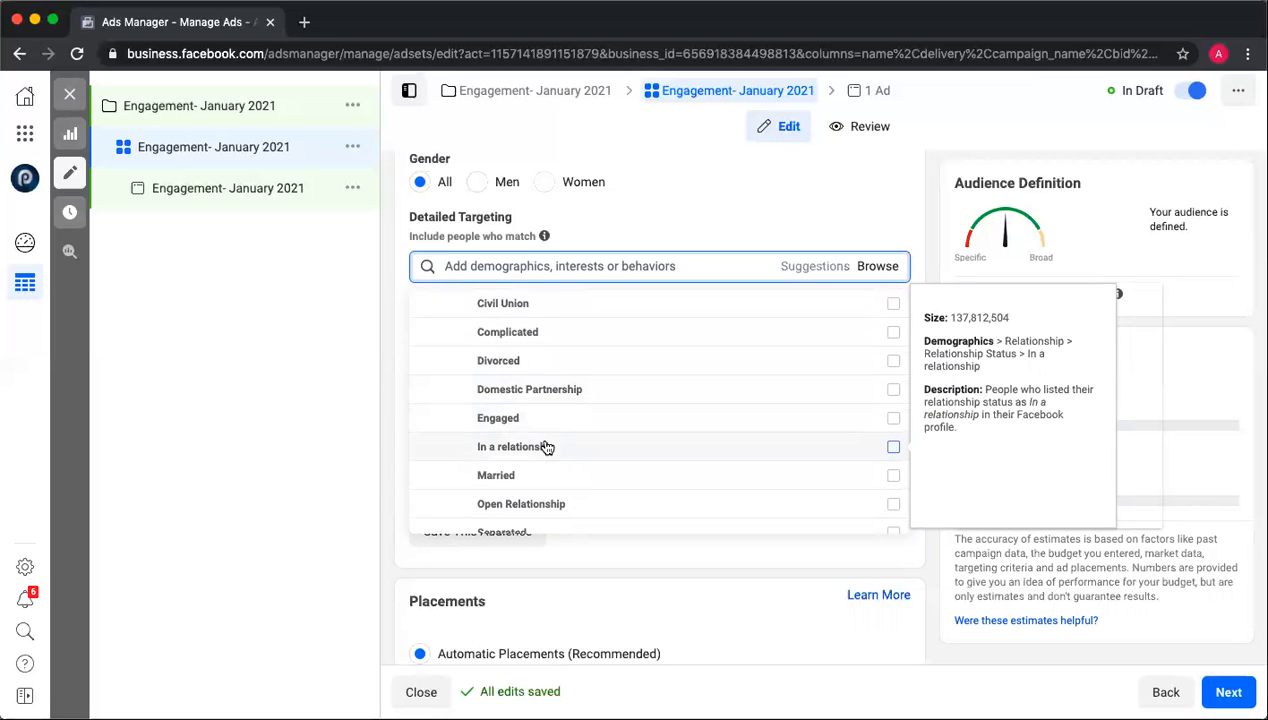
pyautogui.scroll(-3, 548, 472)
pyautogui.scroll(-1, 548, 472)
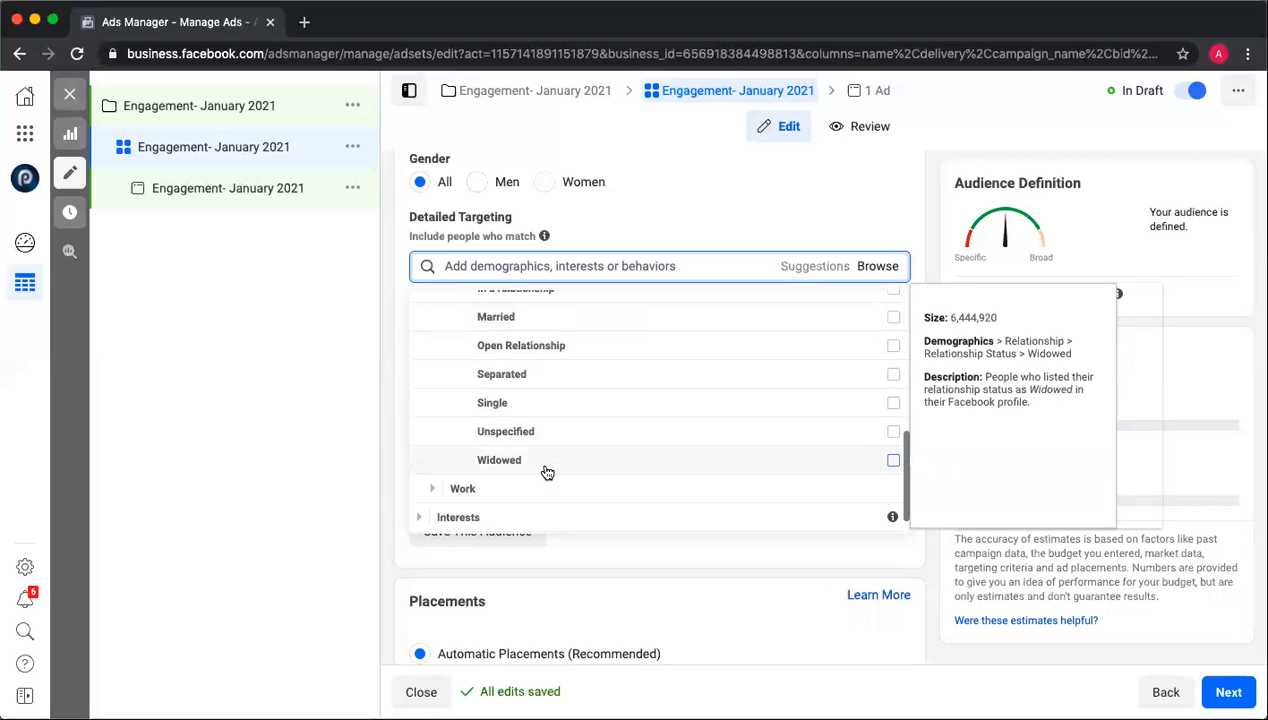
pyautogui.scroll(-1, 548, 472)
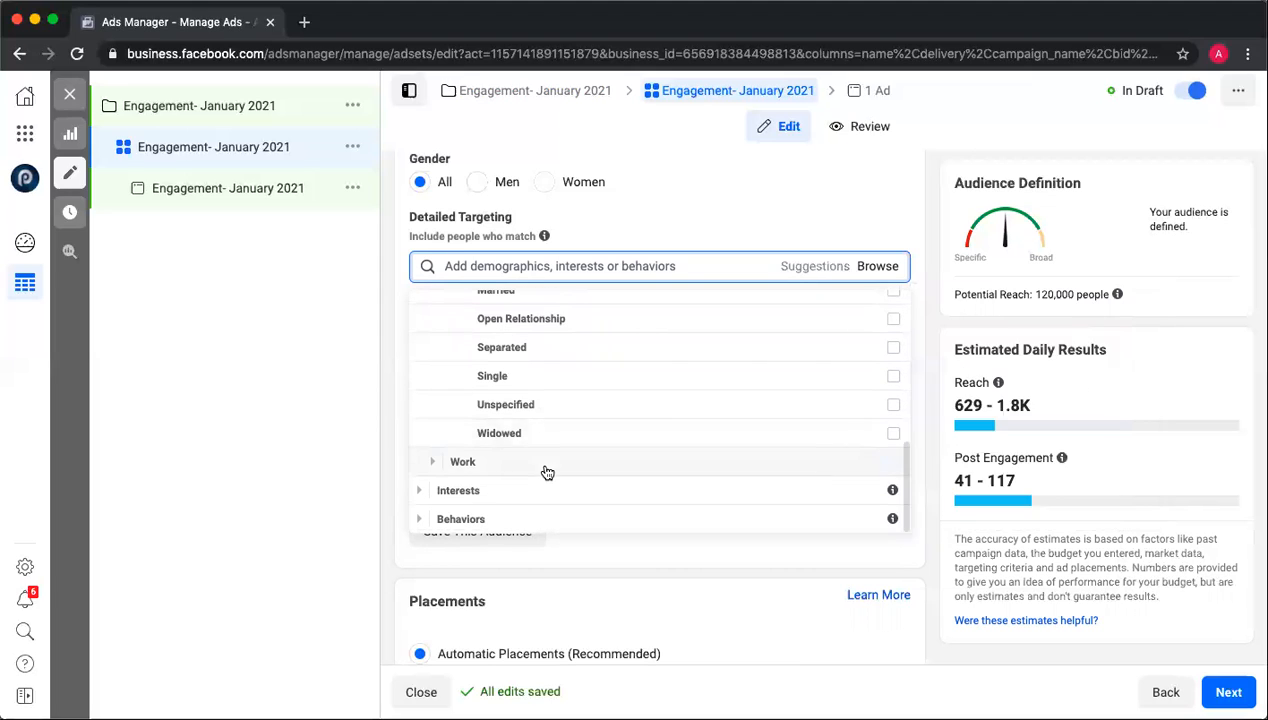
# Step: Add the Advertising and Marketing interests from Business and industry to the detailed targeting
pyautogui.click(466, 491)
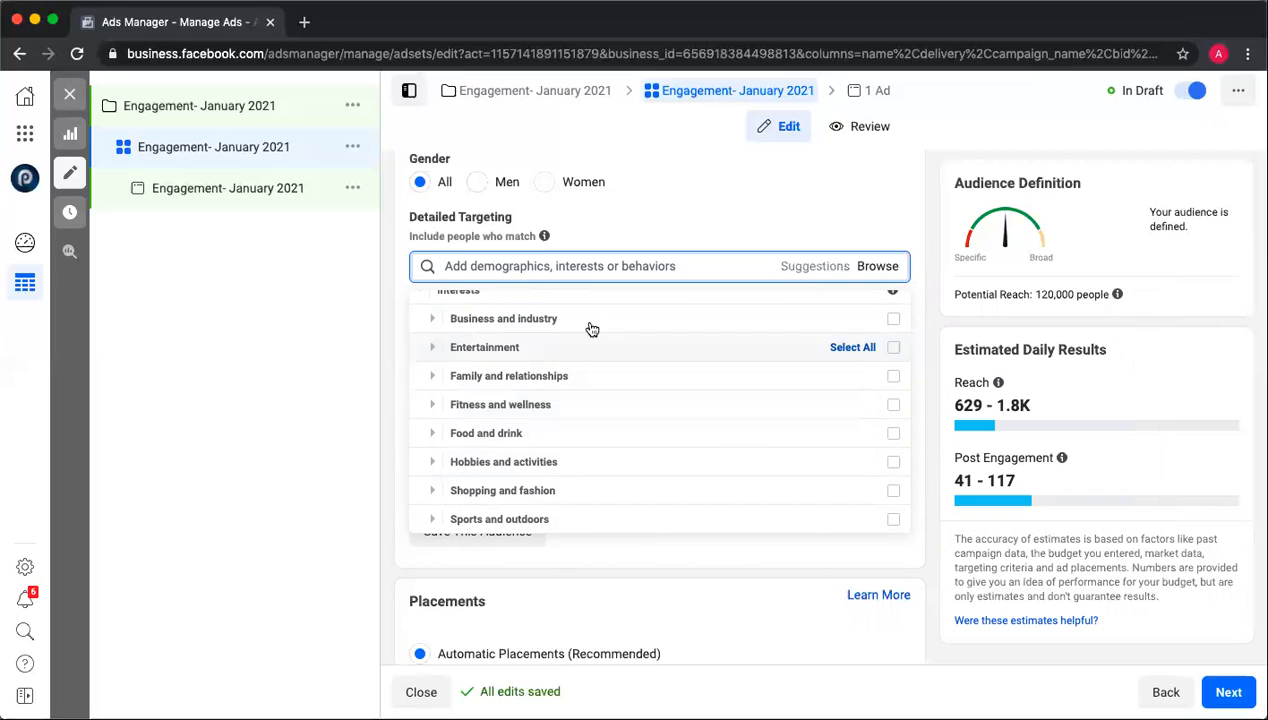
pyautogui.click(538, 322)
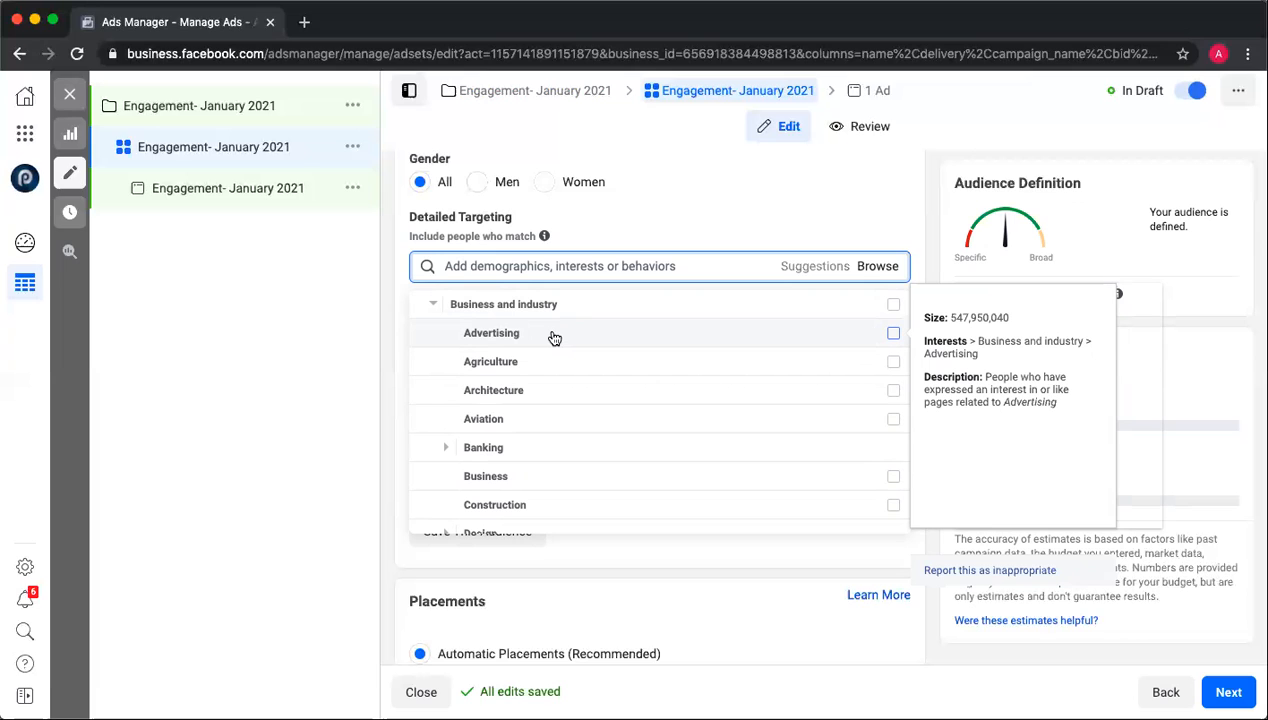
pyautogui.click(554, 342)
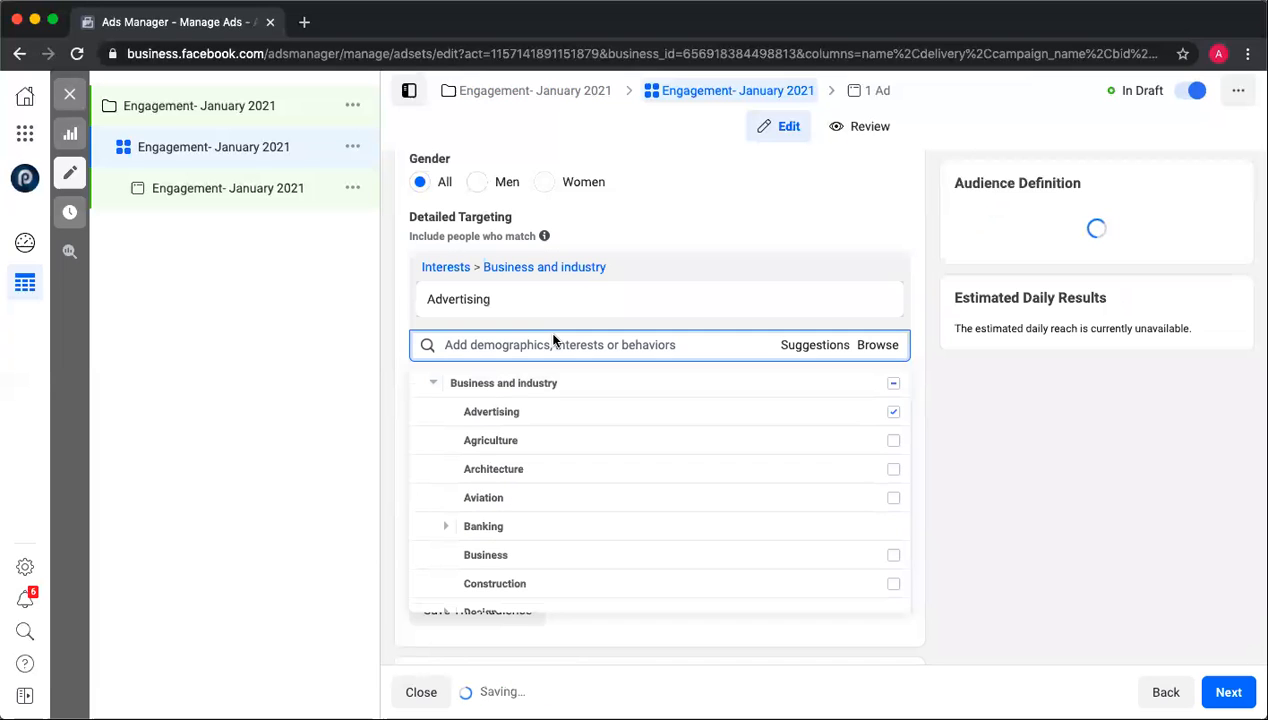
pyautogui.scroll(-2, 515, 533)
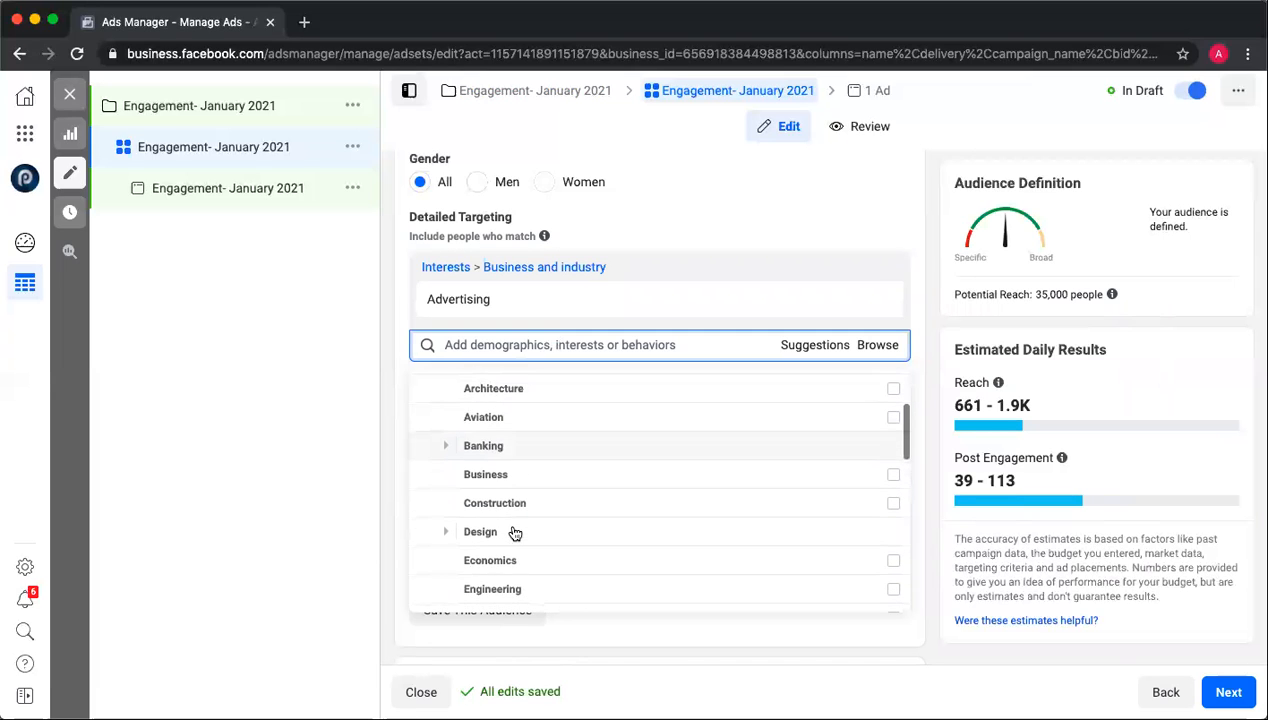
pyautogui.scroll(-3, 518, 481)
pyautogui.scroll(-2, 588, 497)
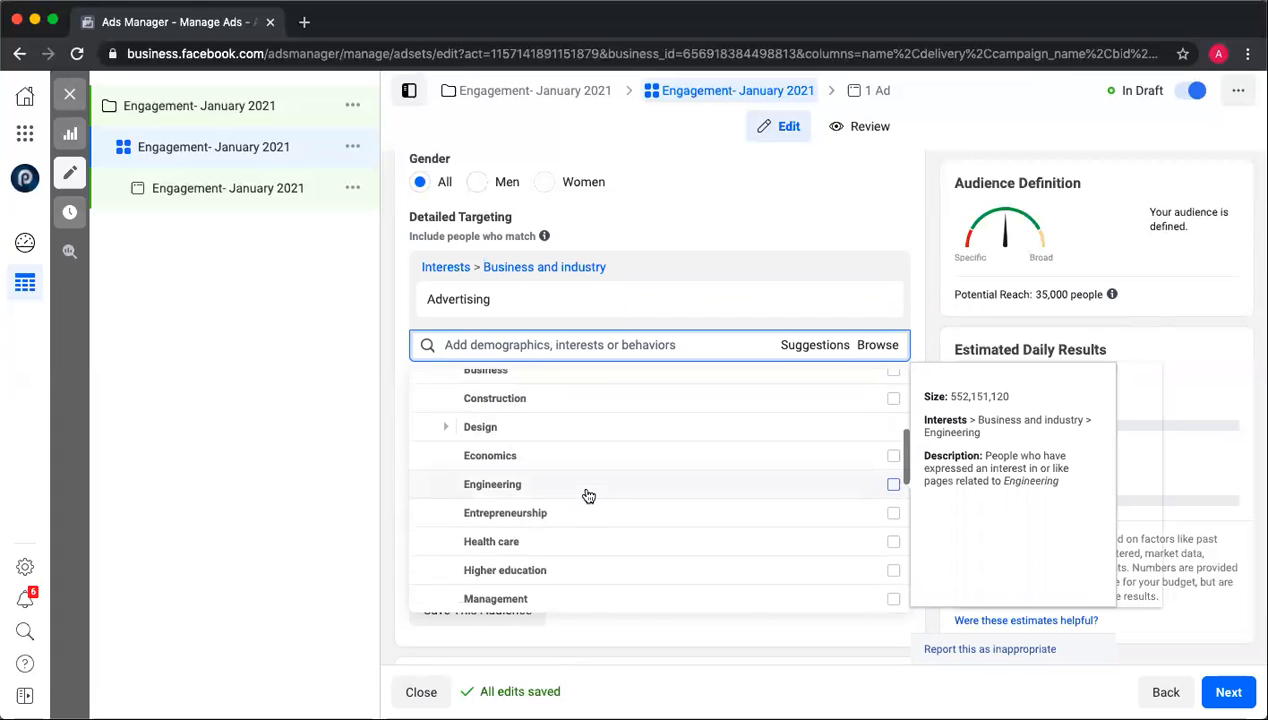
pyautogui.scroll(-1, 587, 496)
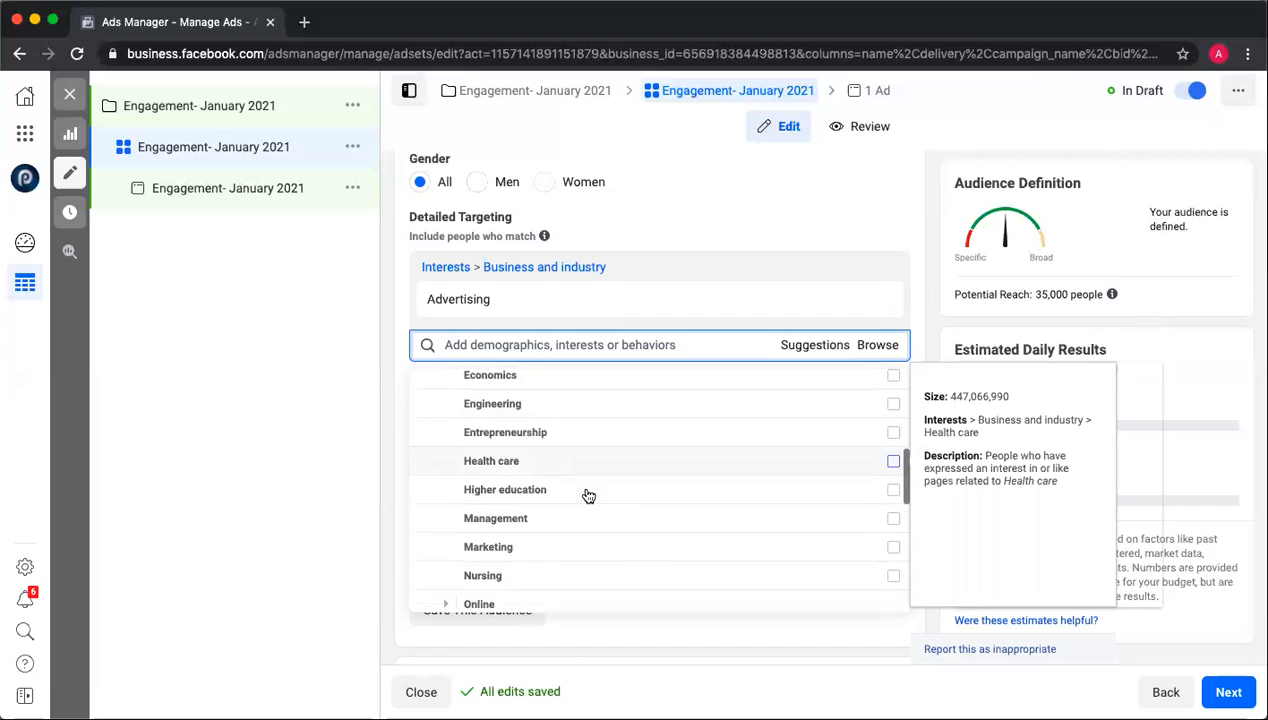
pyautogui.click(509, 545)
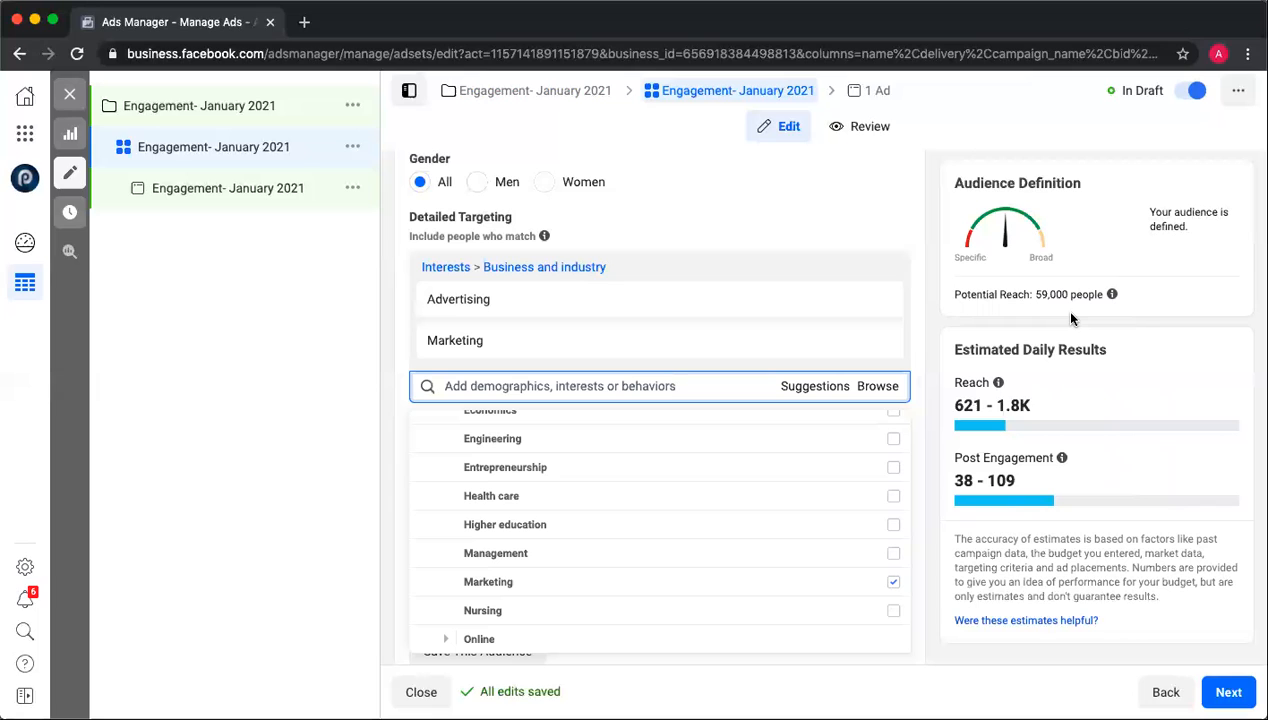
pyautogui.click(912, 356)
# Step: Narrow the detailed targeting so people must also match the Parents (All) demographic under All Parents
pyautogui.scroll(-1, 744, 328)
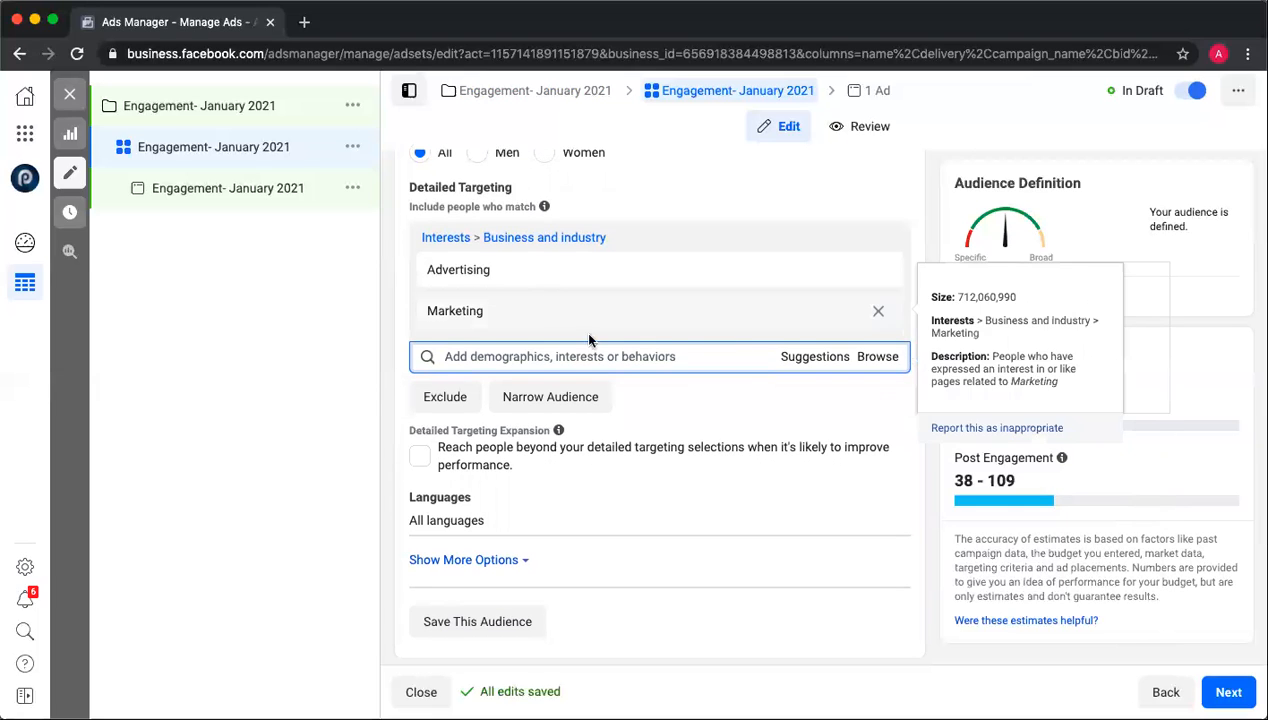
pyautogui.scroll(-1, 693, 455)
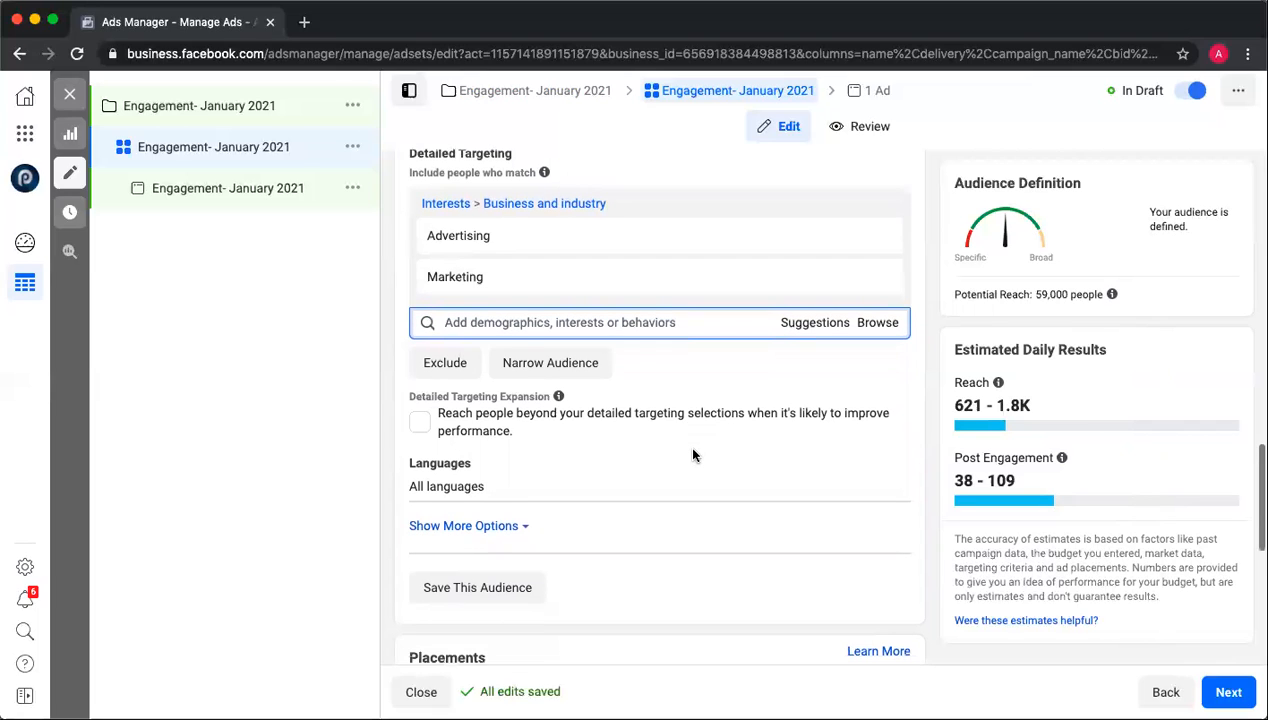
pyautogui.scroll(1, 693, 455)
pyautogui.scroll(-1, 693, 455)
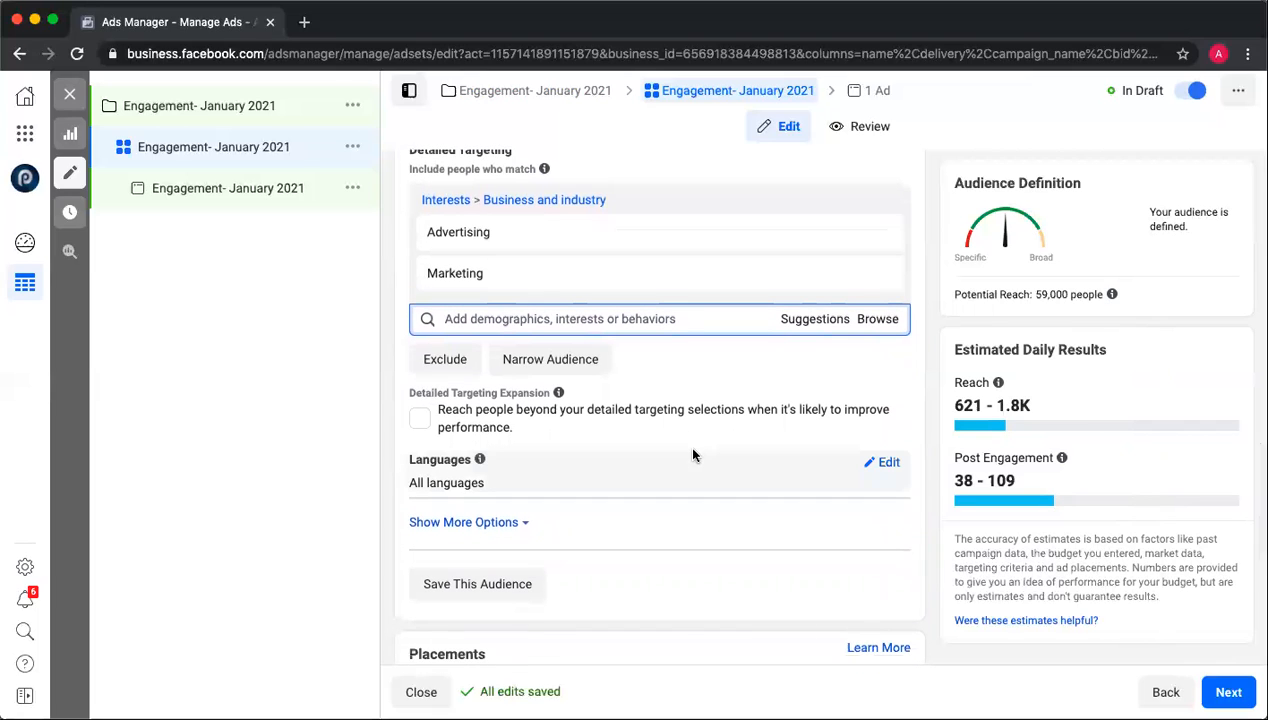
pyautogui.click(564, 370)
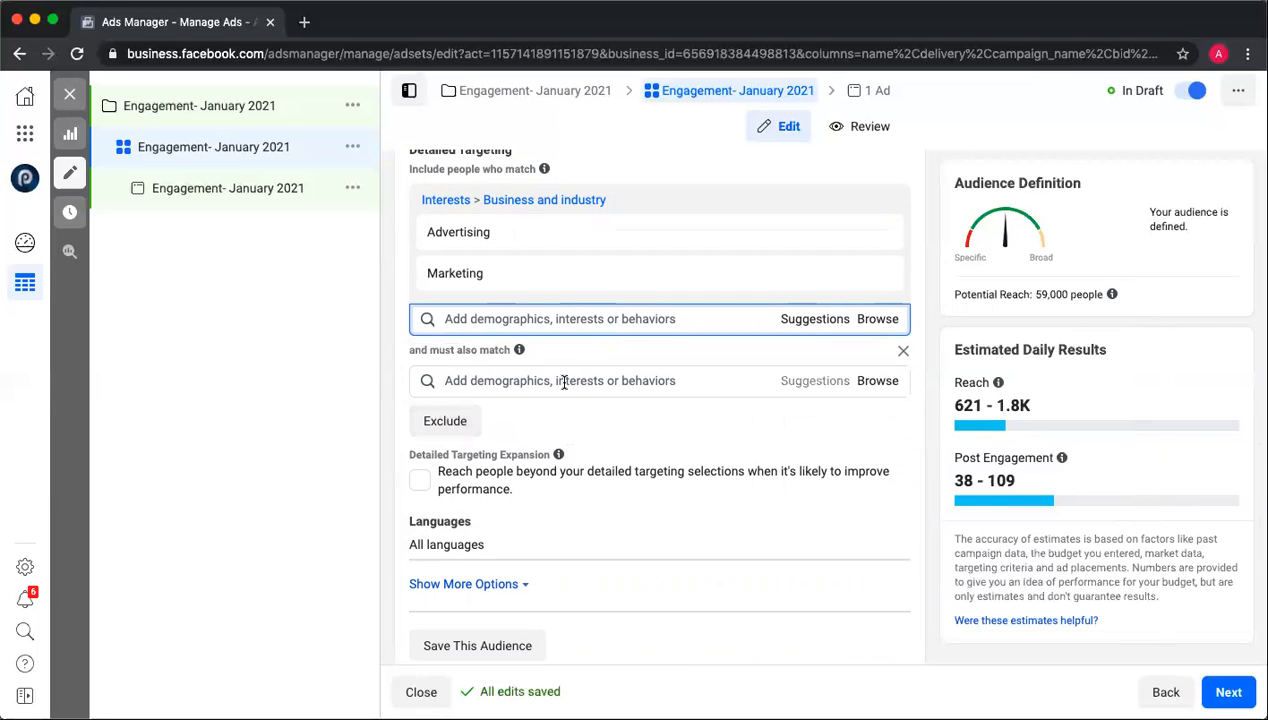
pyautogui.click(880, 381)
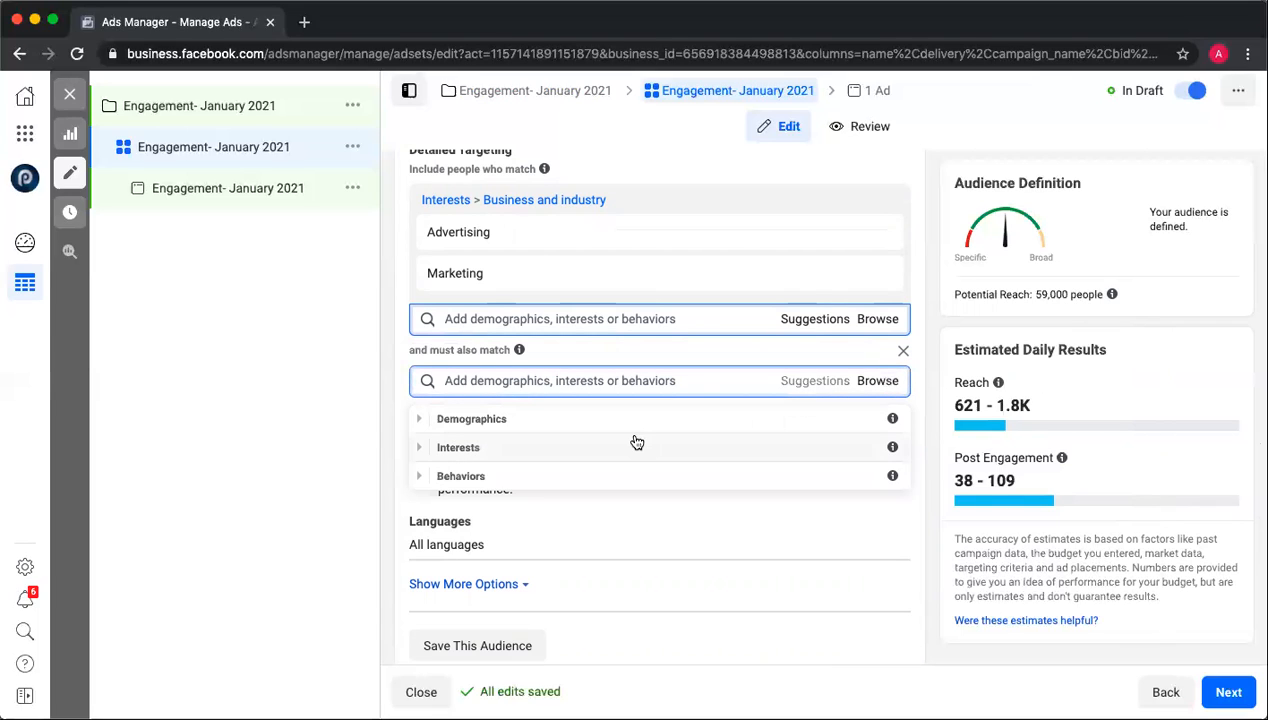
pyautogui.click(597, 420)
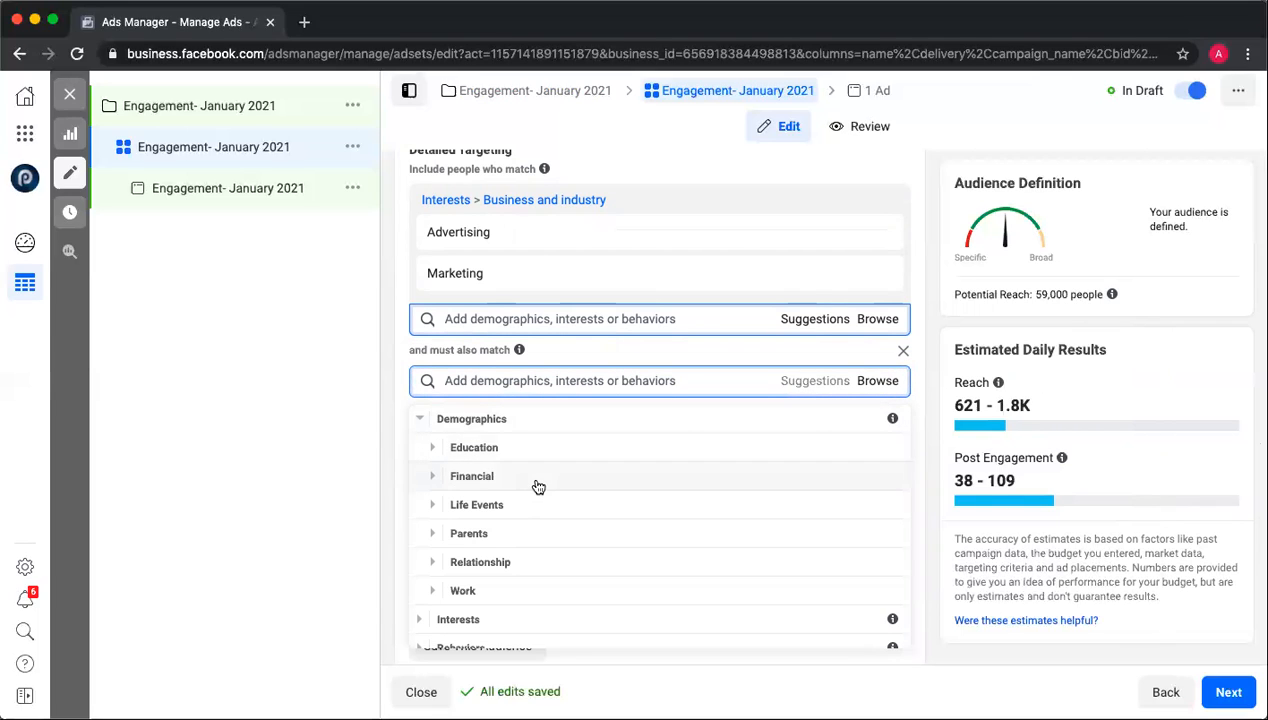
pyautogui.click(505, 537)
pyautogui.click(525, 512)
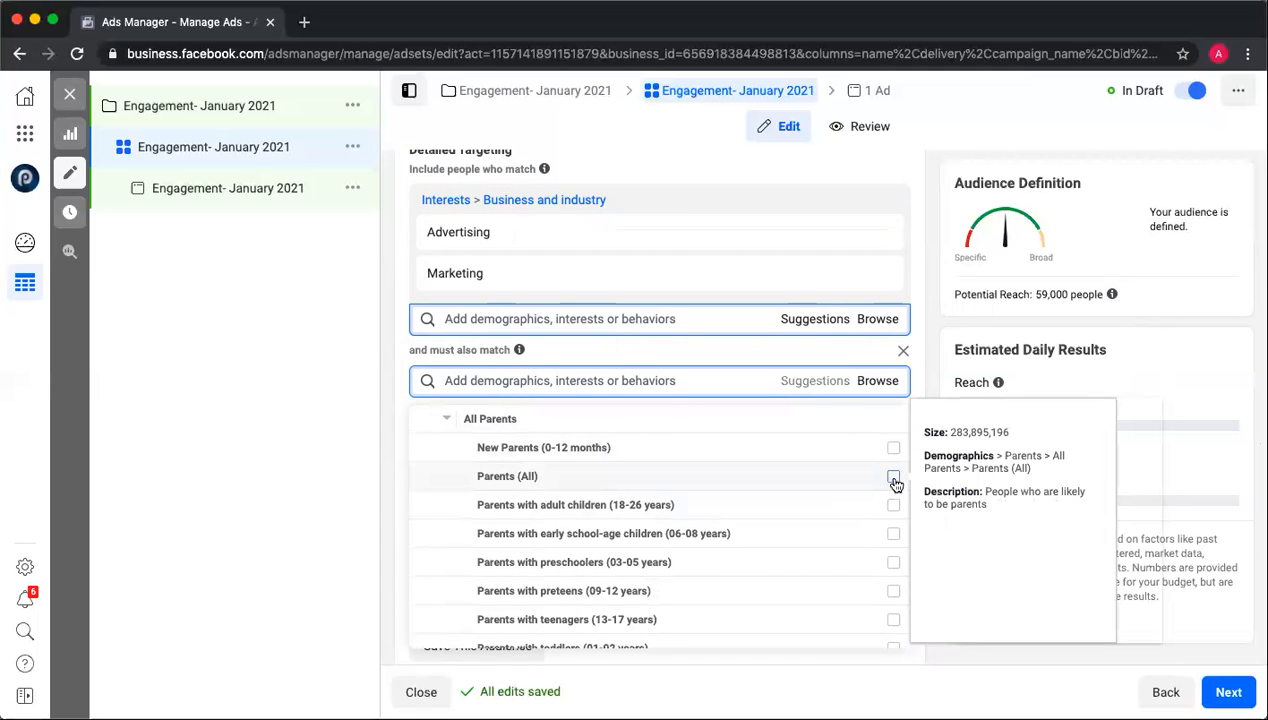
pyautogui.scroll(-1, 896, 485)
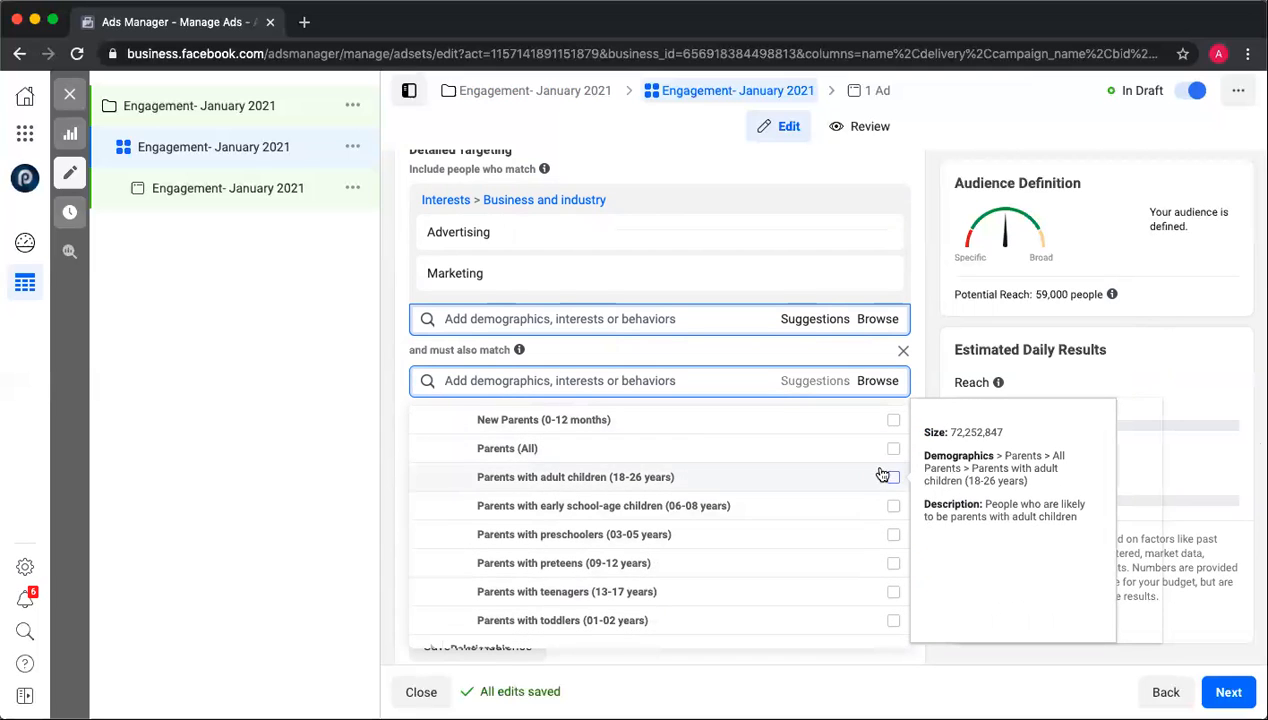
pyautogui.click(893, 451)
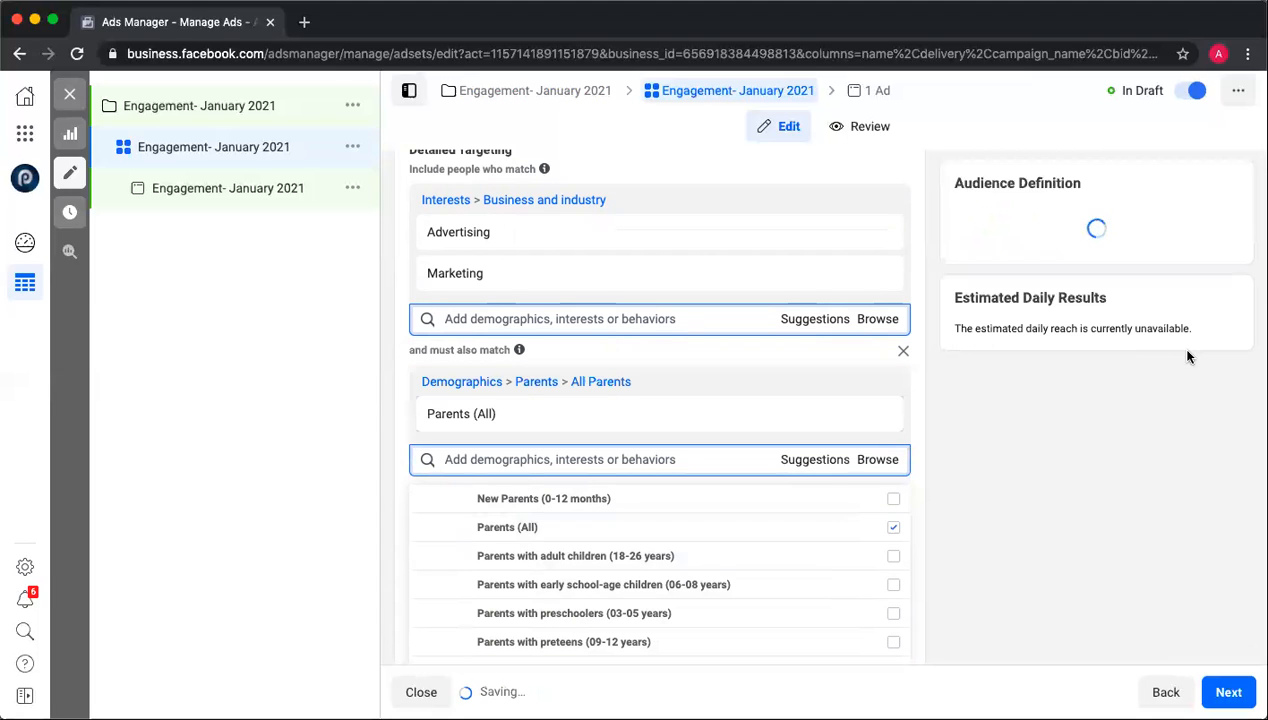
pyautogui.click(930, 338)
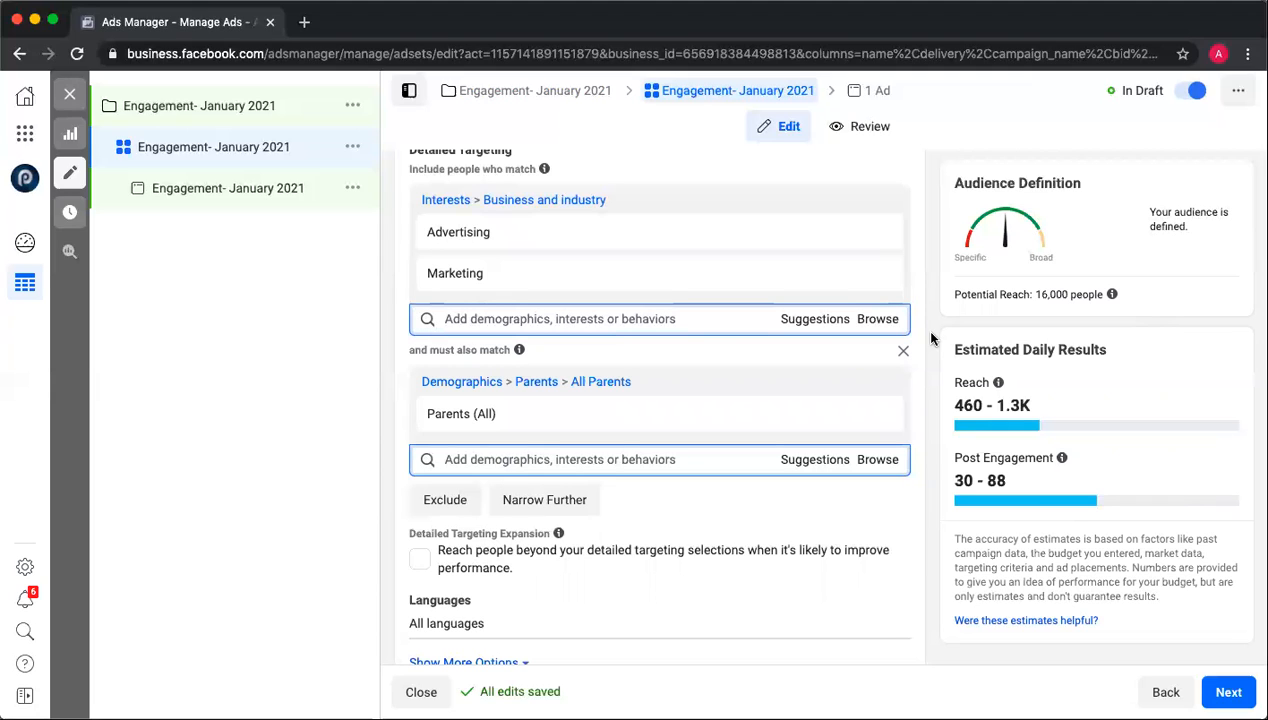
# Step: Review the combined detailed targeting, from the Advertising and Marketing interests to the additional parents requirement and the audience options below
pyautogui.scroll(-5, 930, 339)
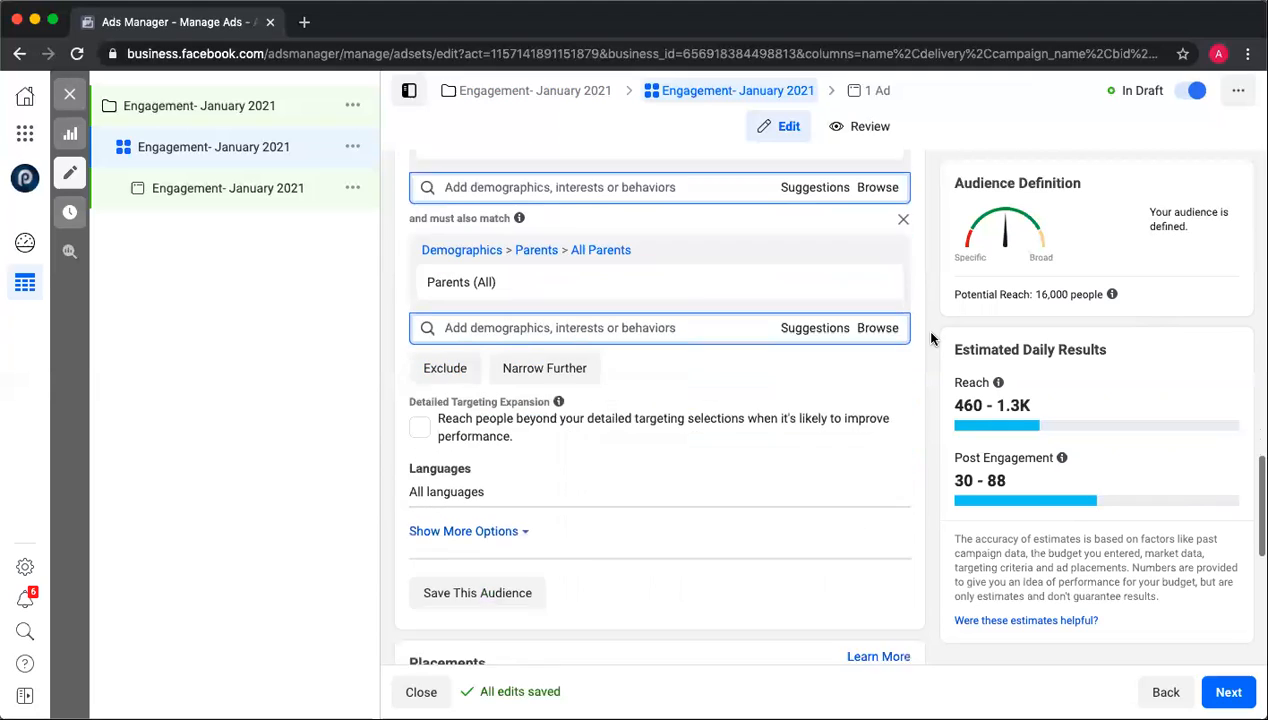
pyautogui.scroll(-2, 930, 339)
pyautogui.scroll(3, 930, 339)
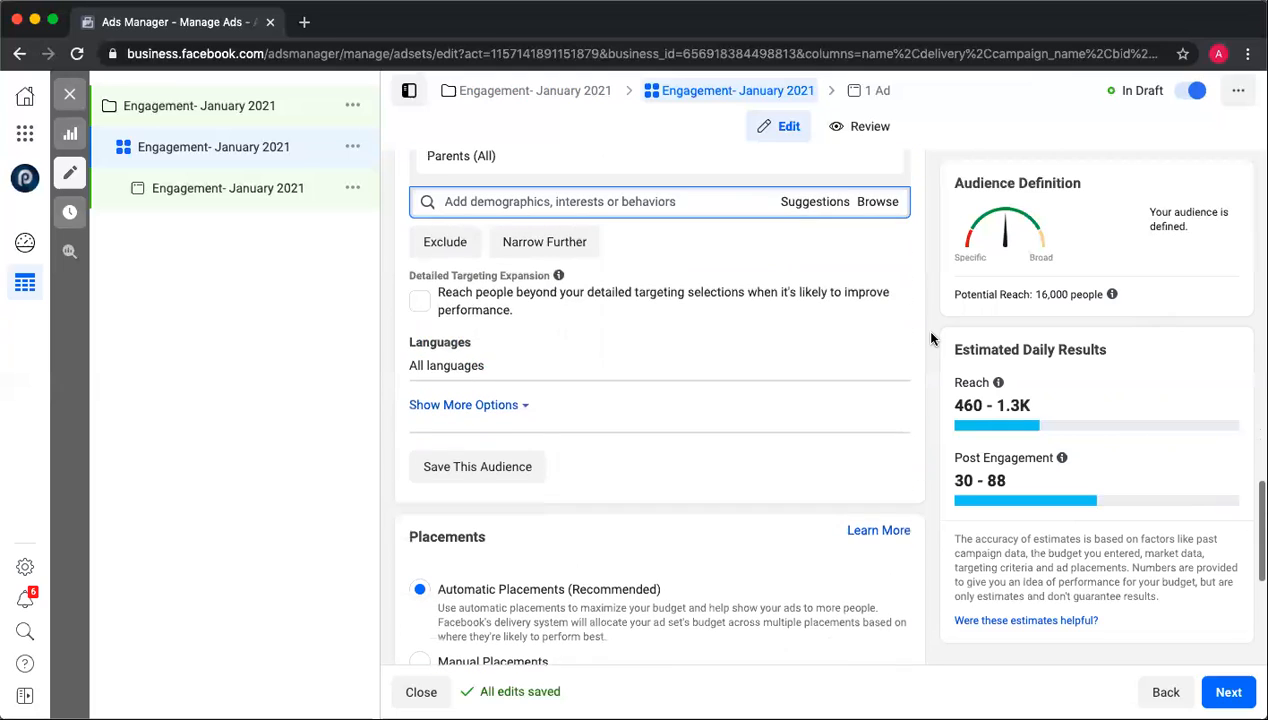
pyautogui.scroll(3, 735, 300)
pyautogui.scroll(1, 738, 319)
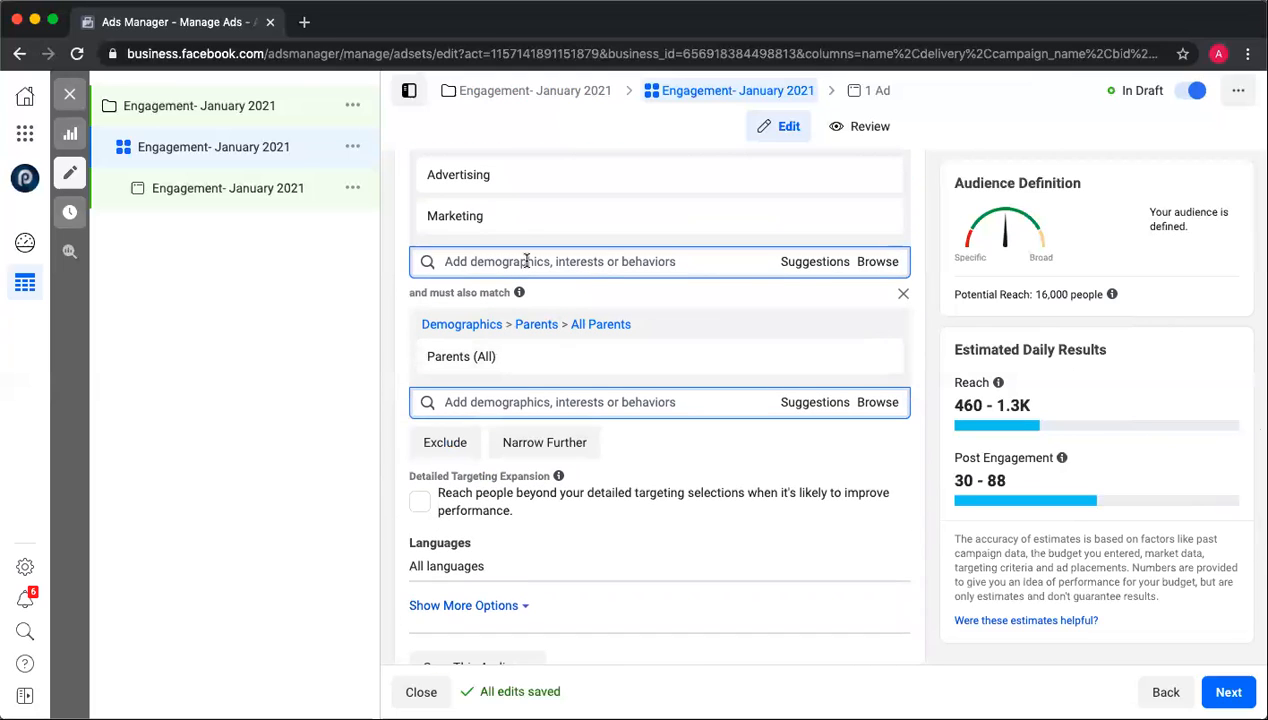
pyautogui.moveTo(500, 167)
pyautogui.scroll(1, 503, 170)
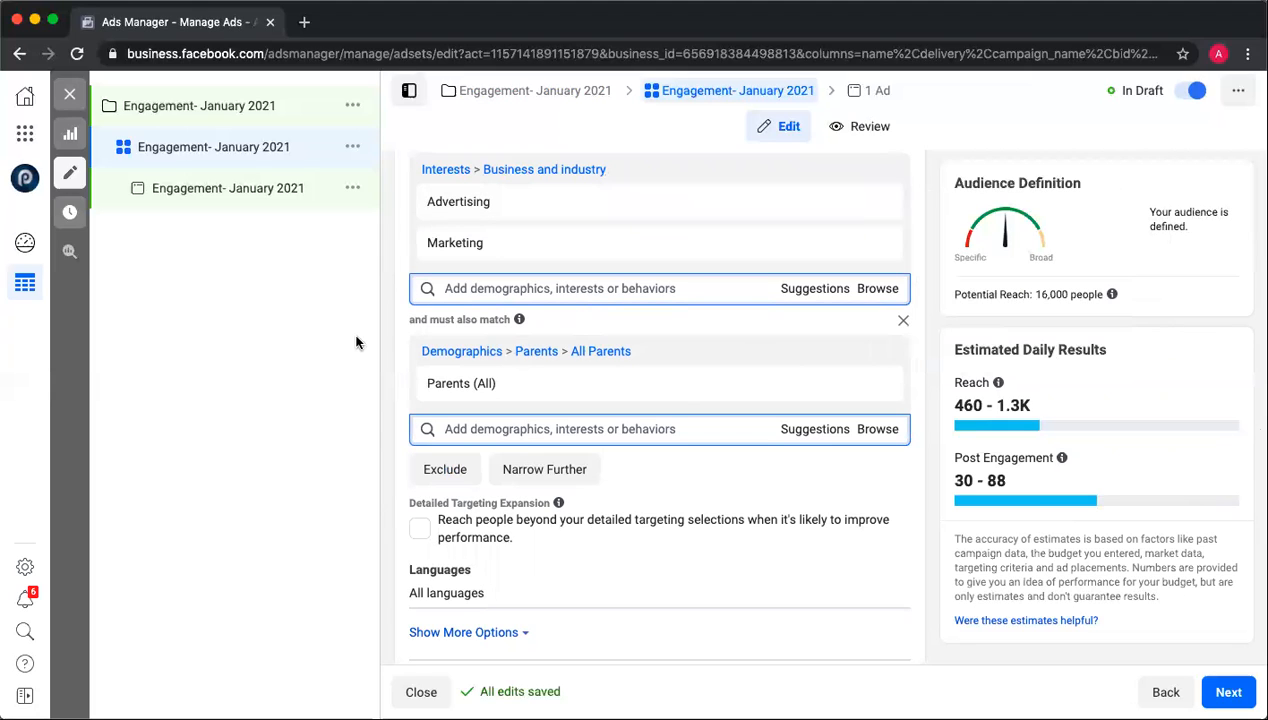
pyautogui.moveTo(521, 320)
# Step: Switch the ad set to Manual Placements and dismiss the recommendation about selecting multiple placements
pyautogui.scroll(-5, 922, 331)
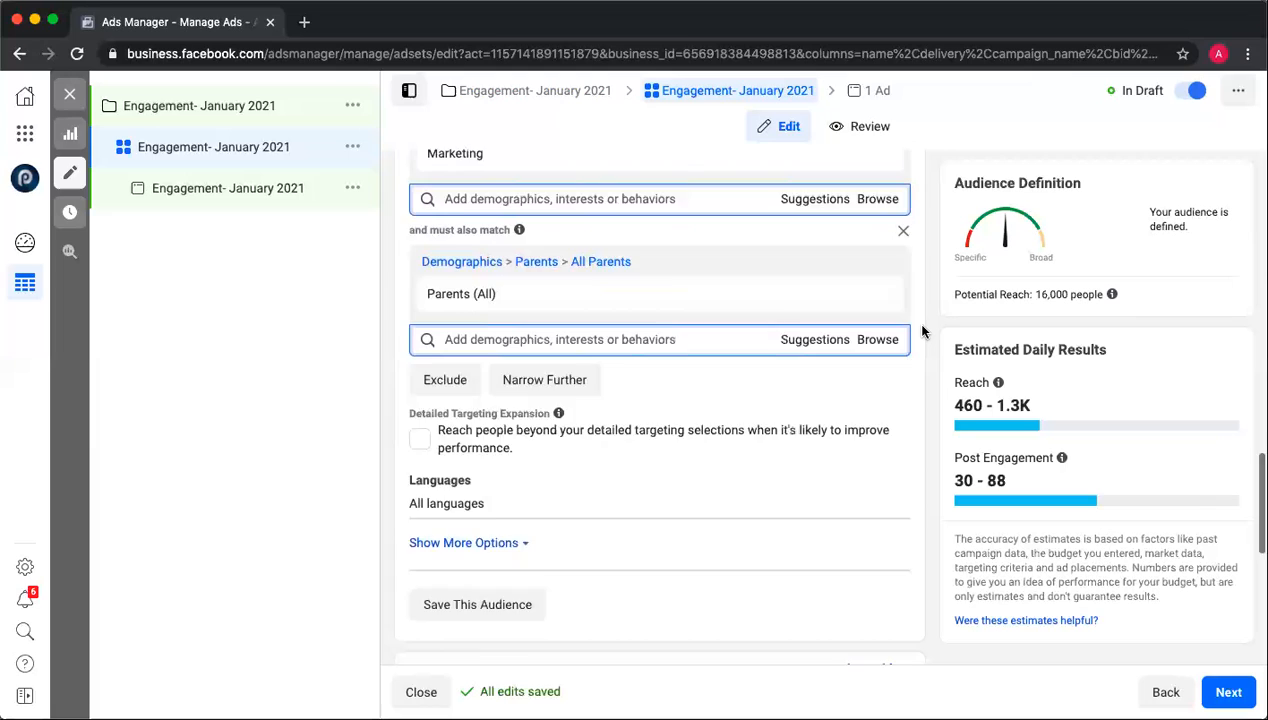
pyautogui.scroll(-4, 922, 331)
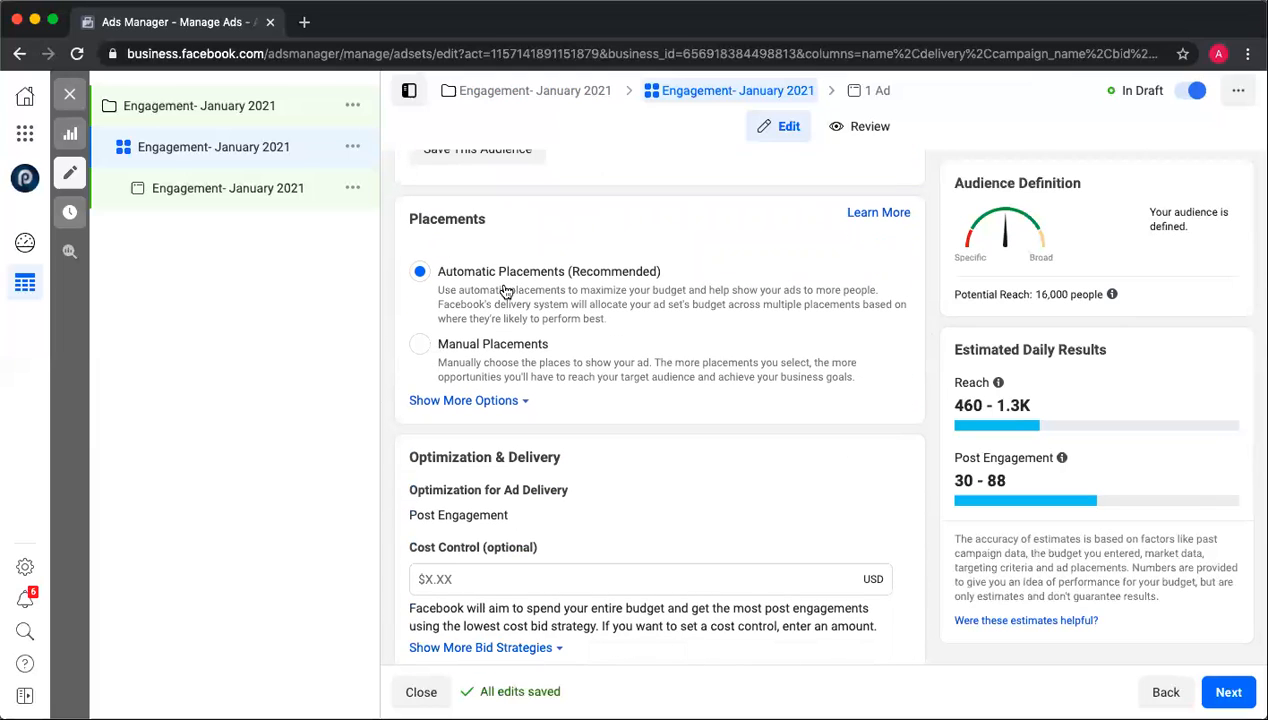
pyautogui.click(476, 366)
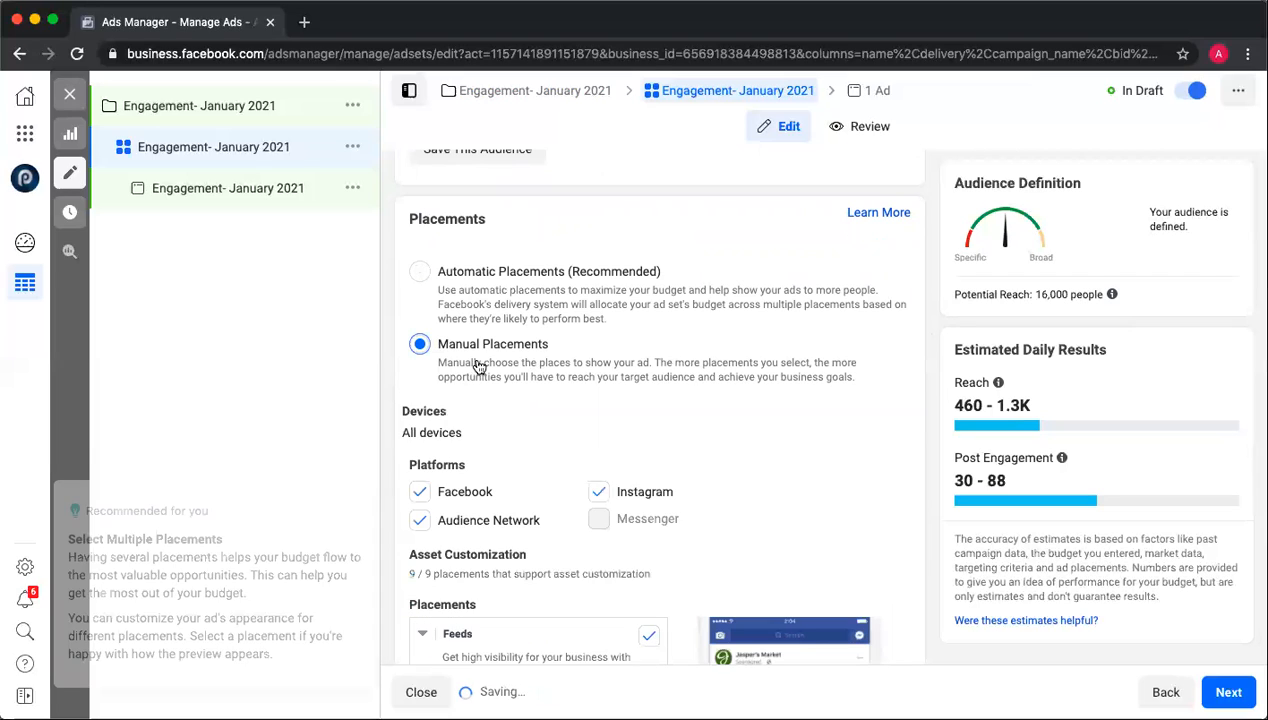
pyautogui.scroll(-2, 698, 390)
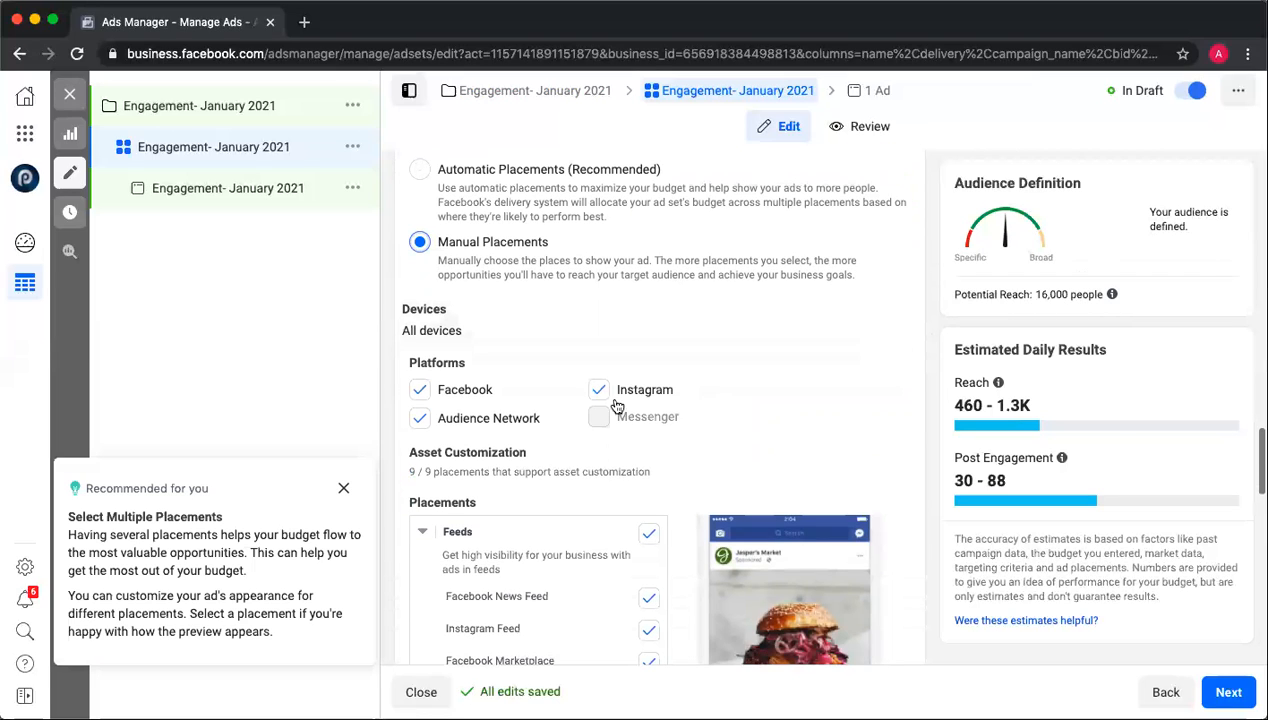
pyautogui.click(346, 489)
# Step: Exclude the Audience Network platform and the Facebook Marketplace feed from the ad set's placements
pyautogui.scroll(-1, 671, 317)
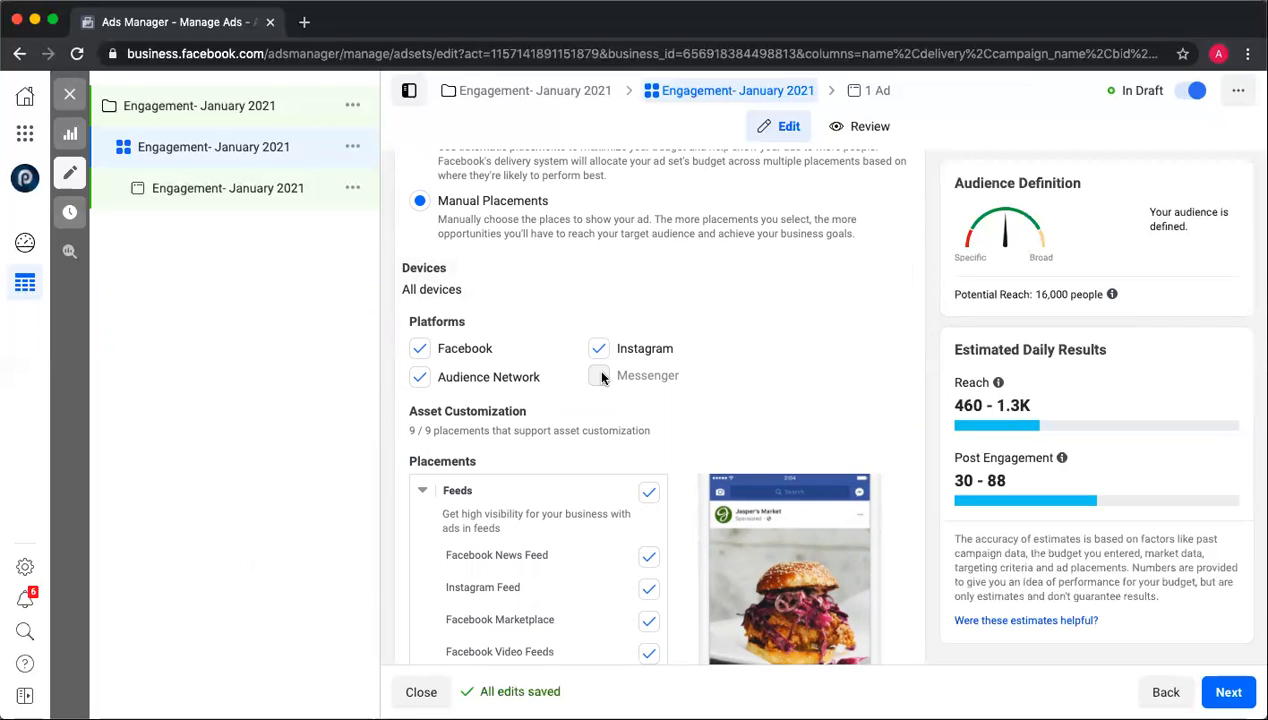
pyautogui.scroll(-3, 730, 348)
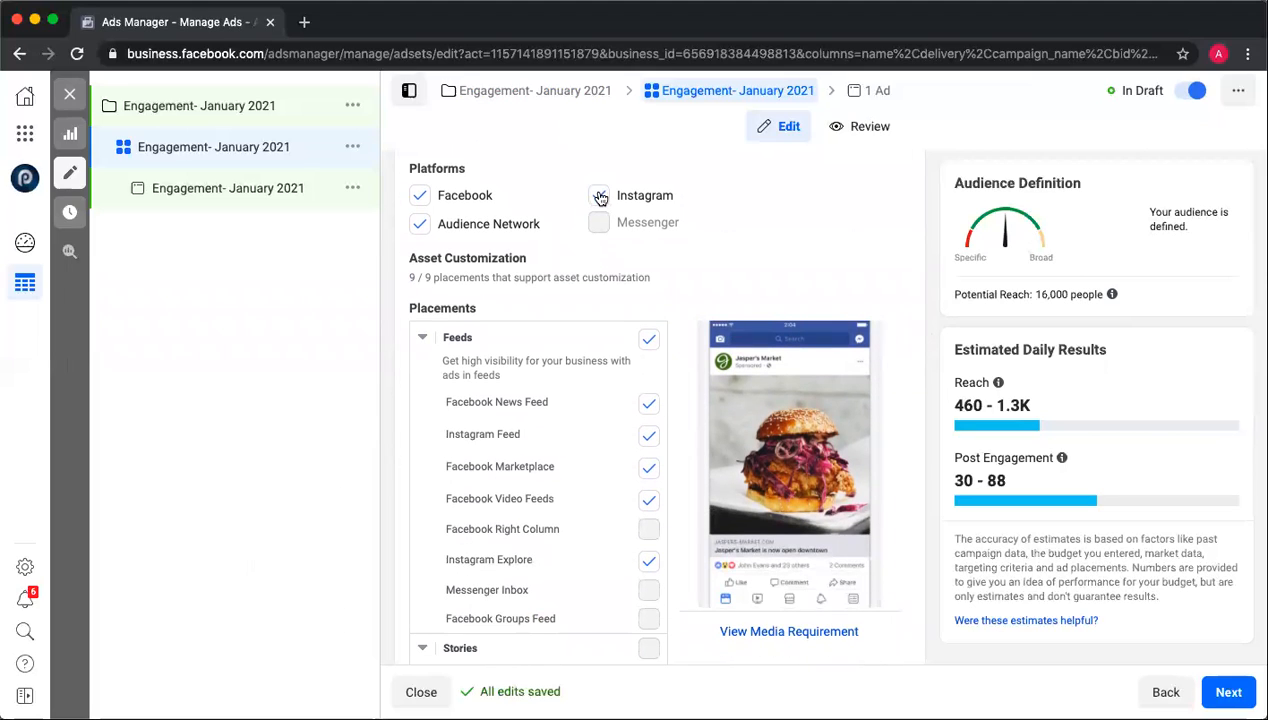
pyautogui.click(420, 225)
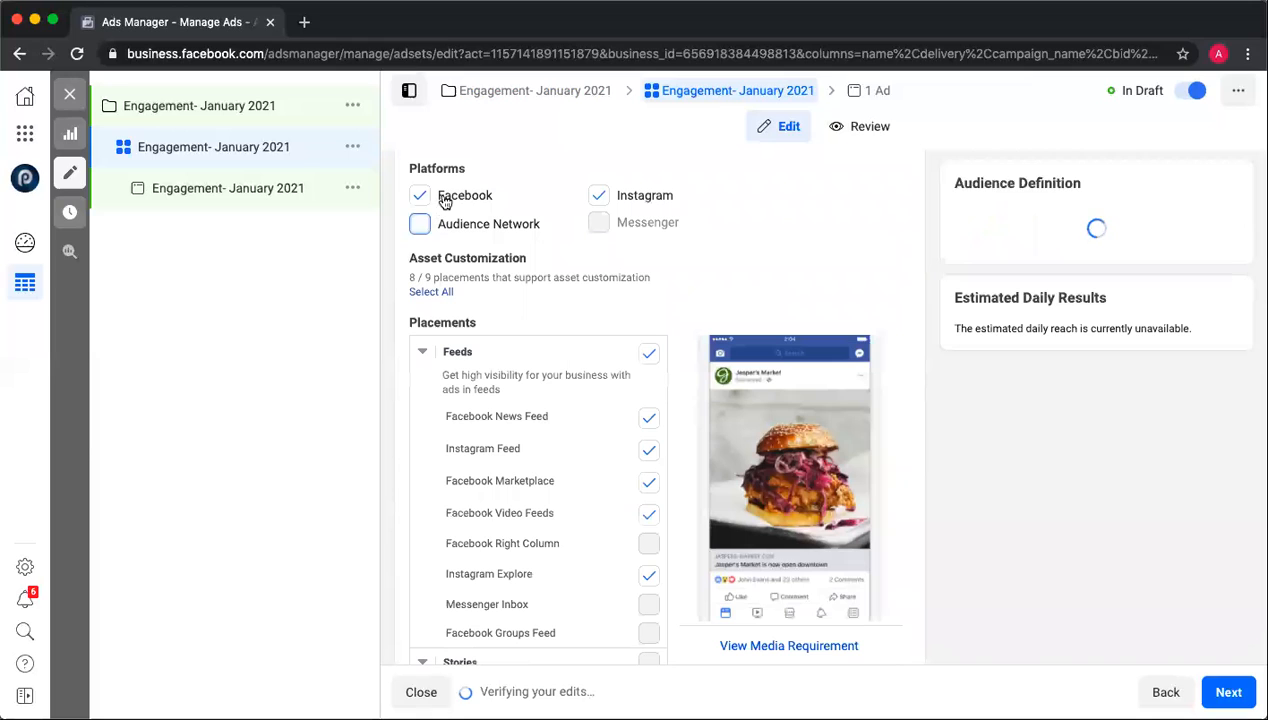
pyautogui.scroll(-1, 615, 360)
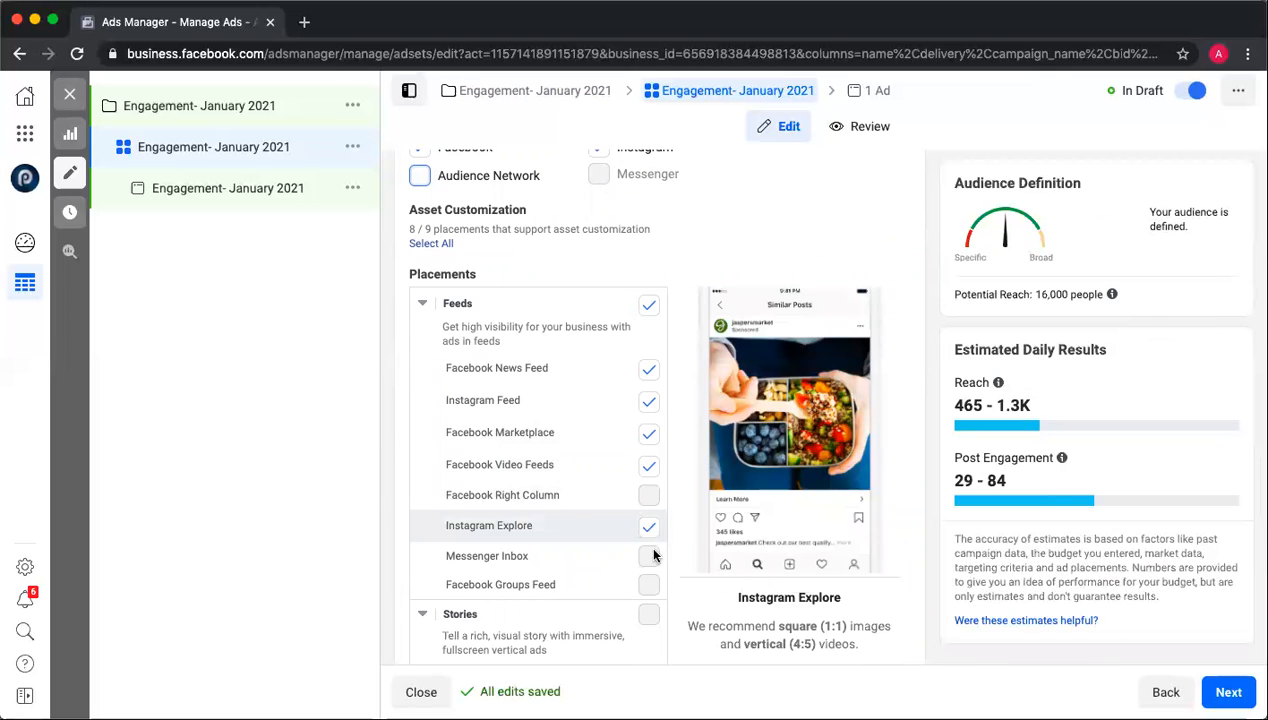
pyautogui.click(649, 434)
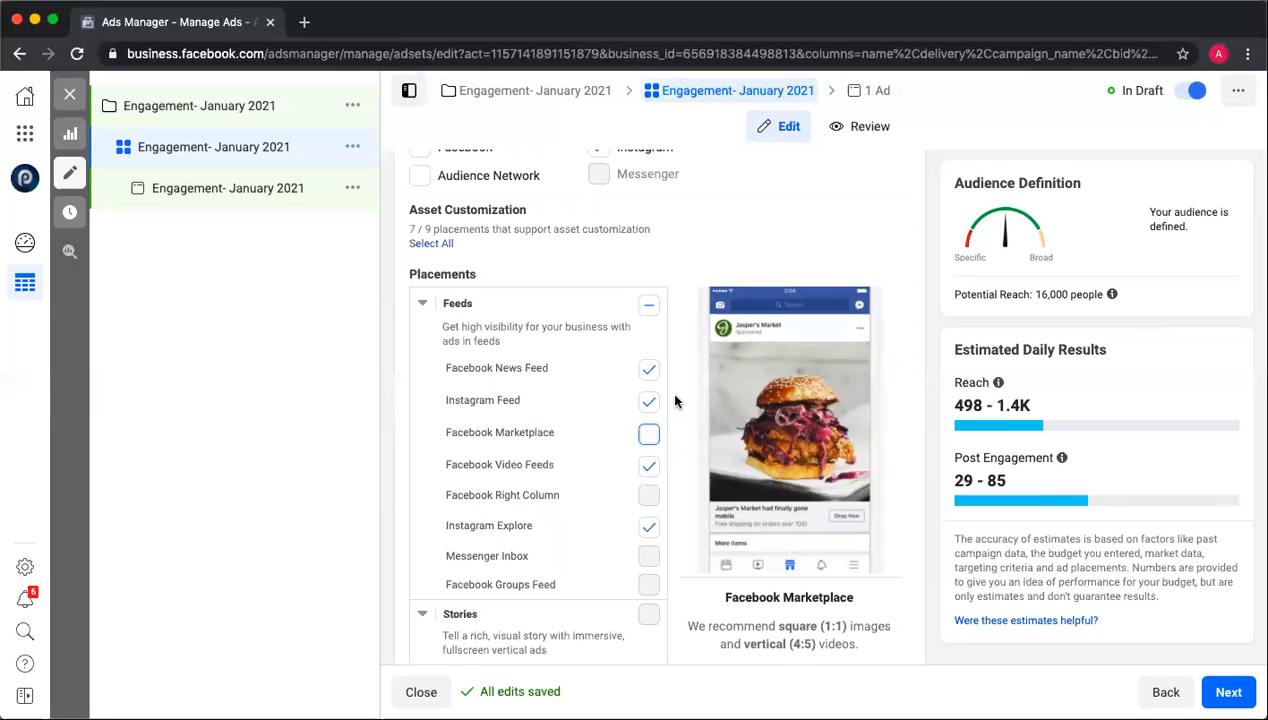
# Step: Review the remaining placements from Feeds to Apps and Sites, and the cost control explanation in Optimization & Delivery
pyautogui.scroll(-1, 675, 401)
pyautogui.scroll(-4, 675, 401)
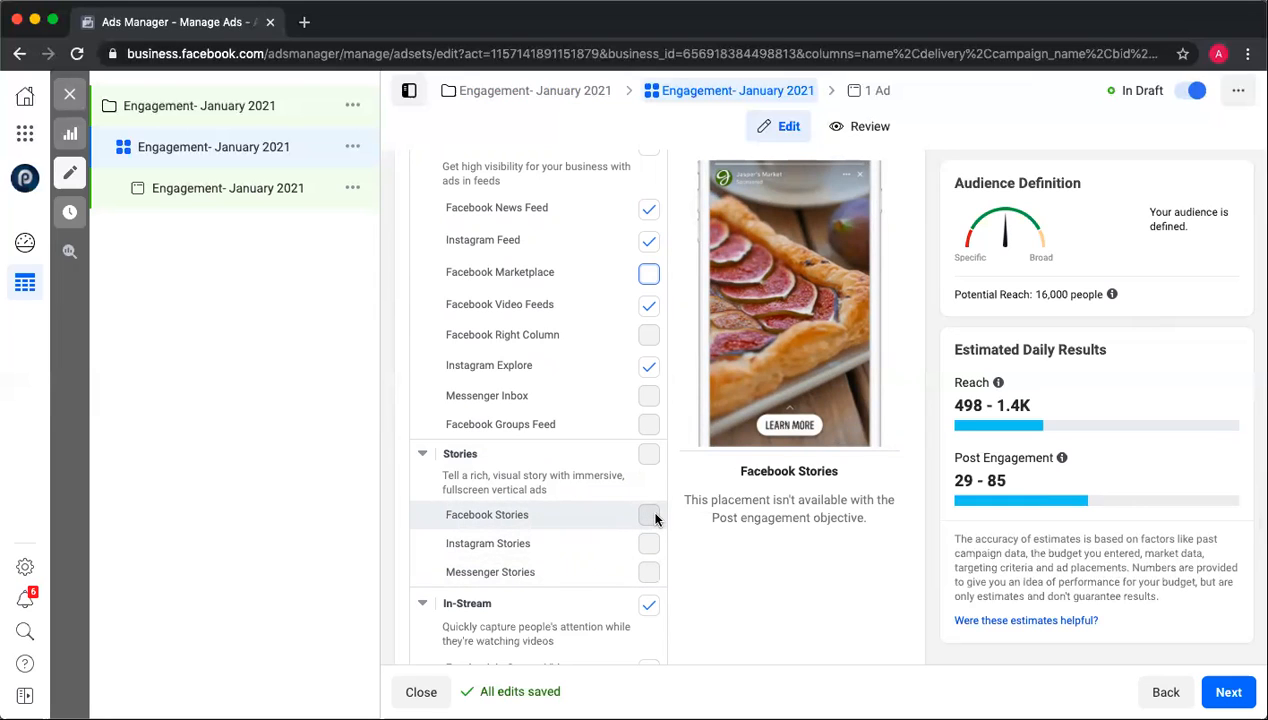
pyautogui.click(649, 209)
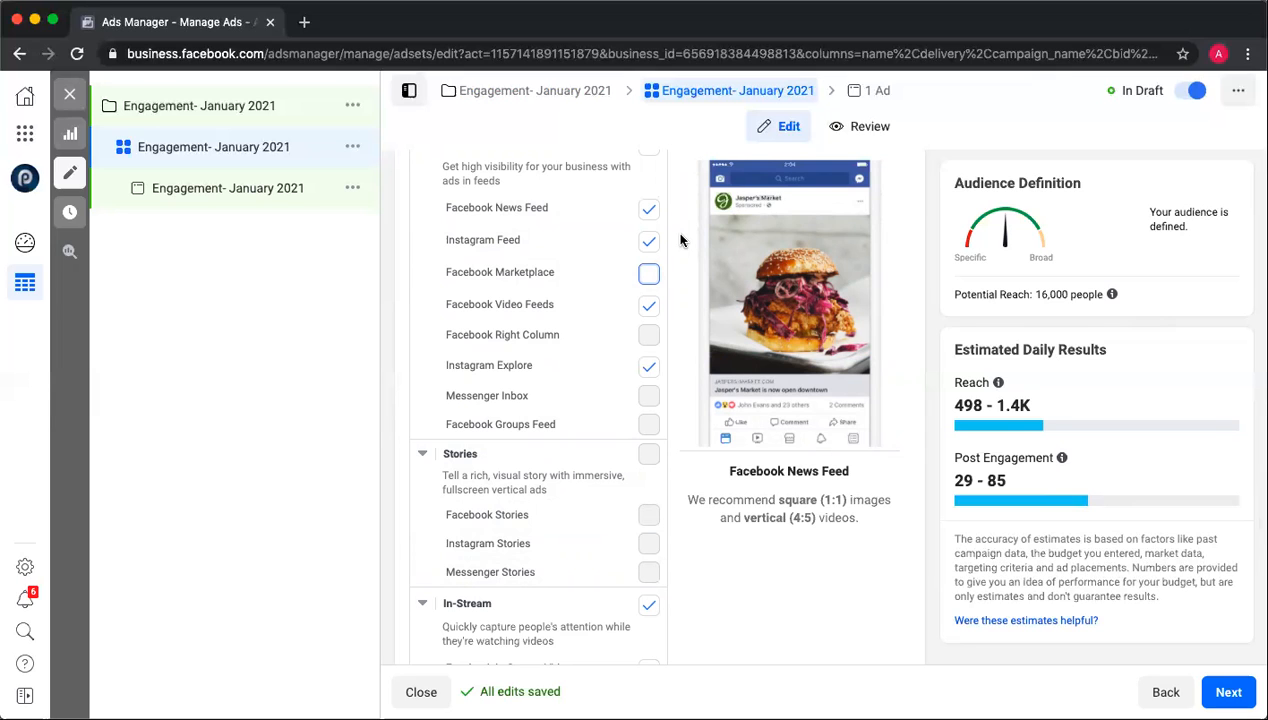
pyautogui.scroll(-10, 680, 240)
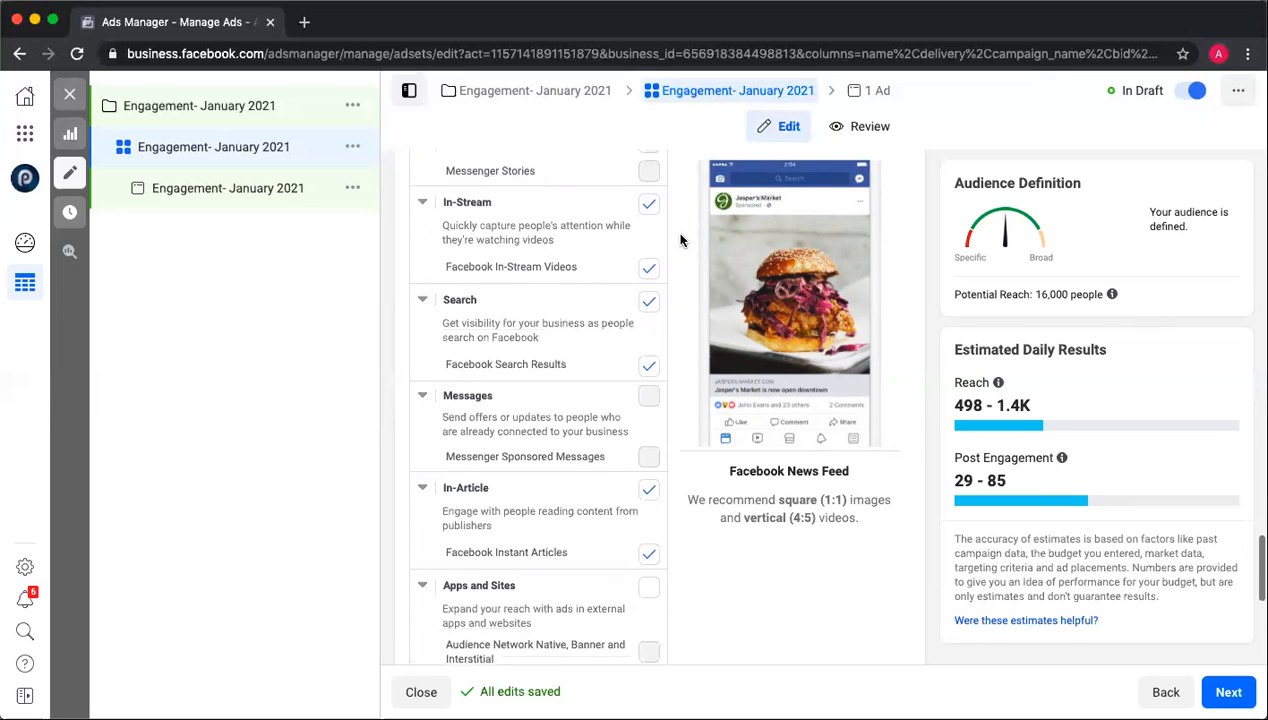
pyautogui.scroll(-5, 680, 240)
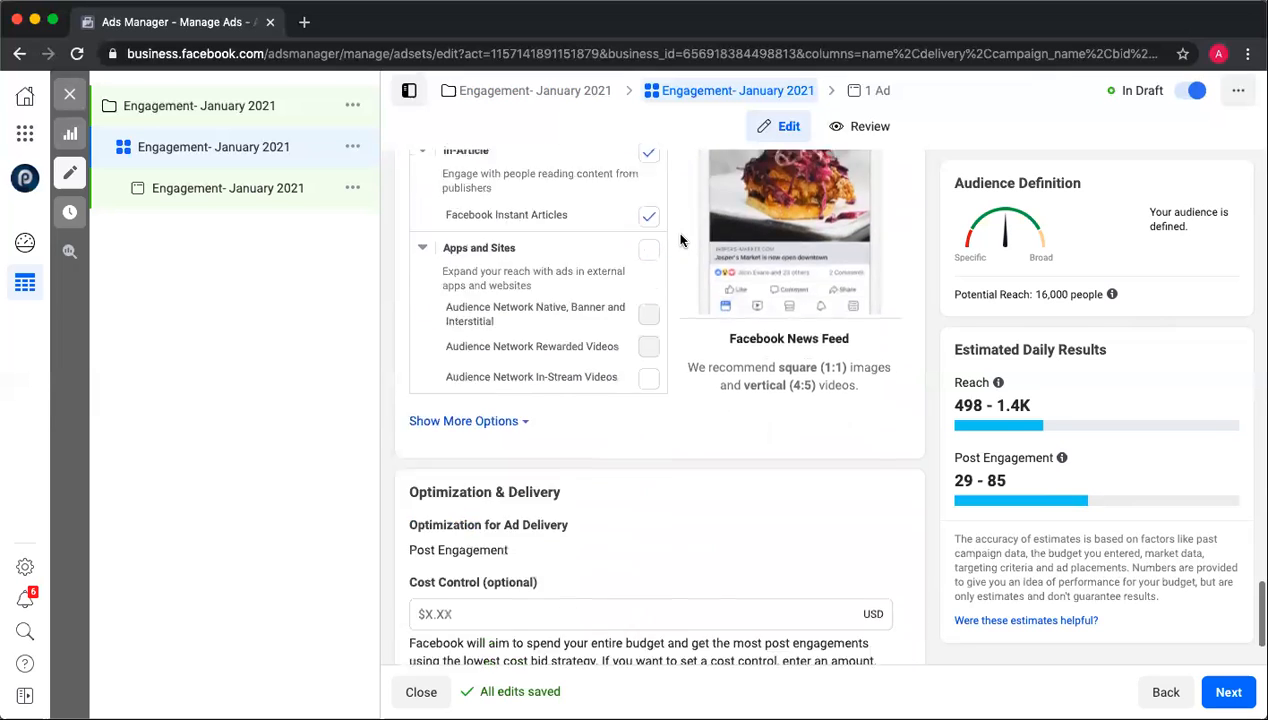
pyautogui.moveTo(548, 460)
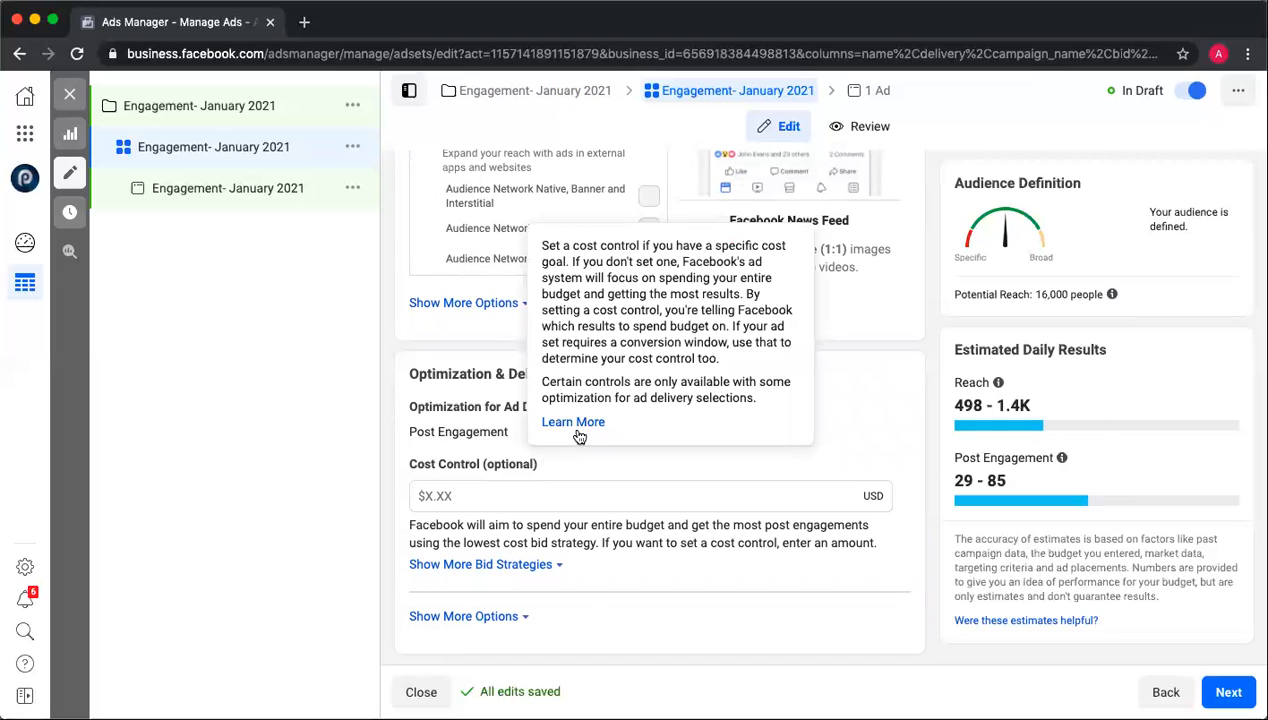
# Step: Open the ad "Engagement- January 2021" and set its Instagram account to mktgpop
pyautogui.click(285, 190)
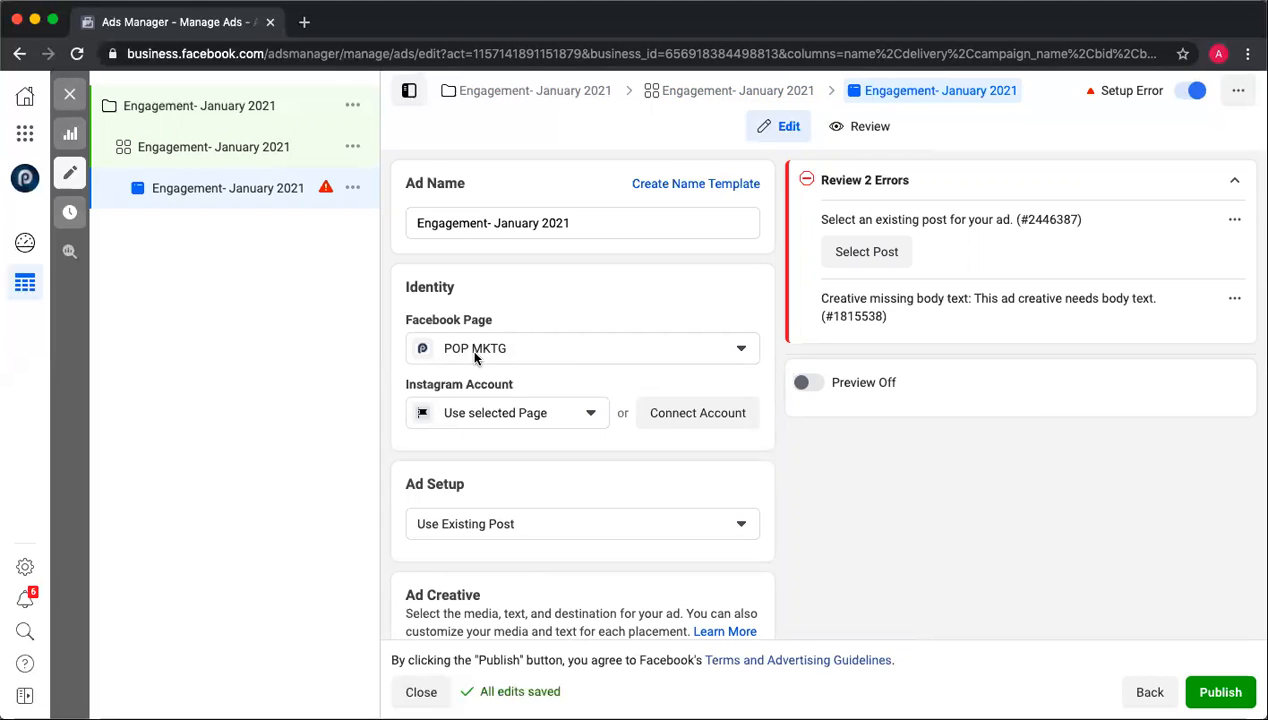
pyautogui.scroll(-2, 551, 308)
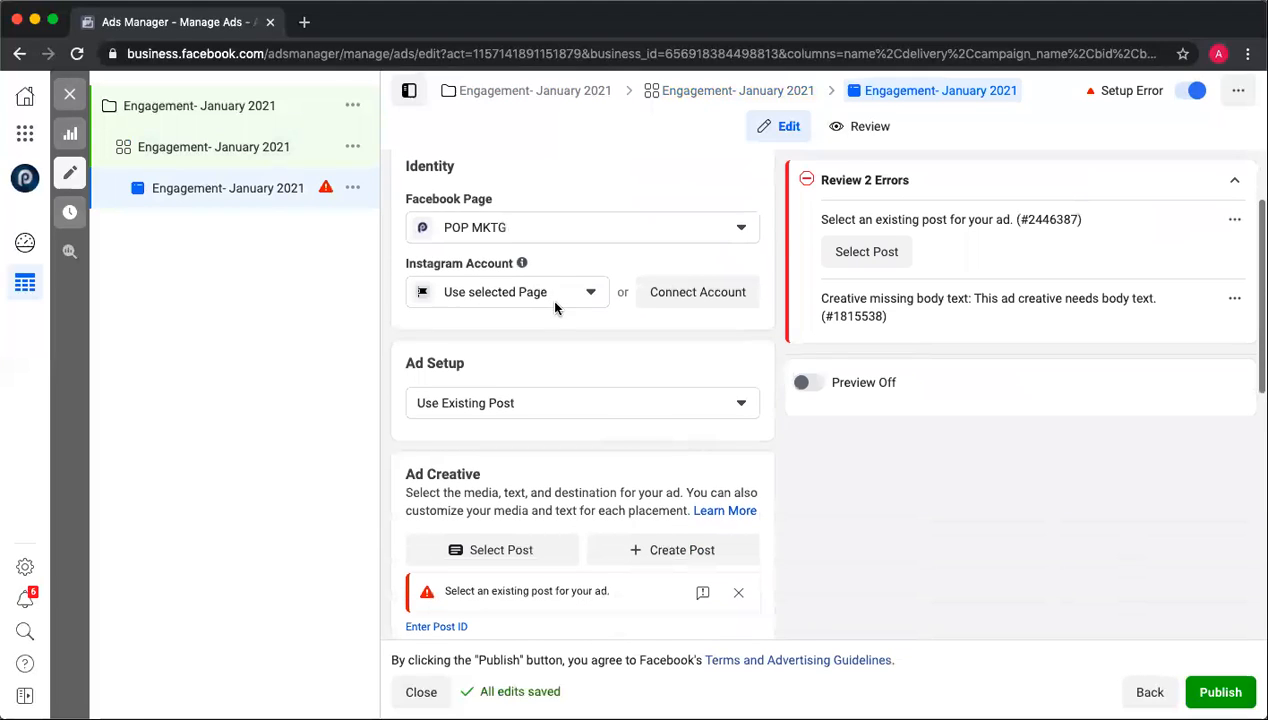
pyautogui.click(585, 291)
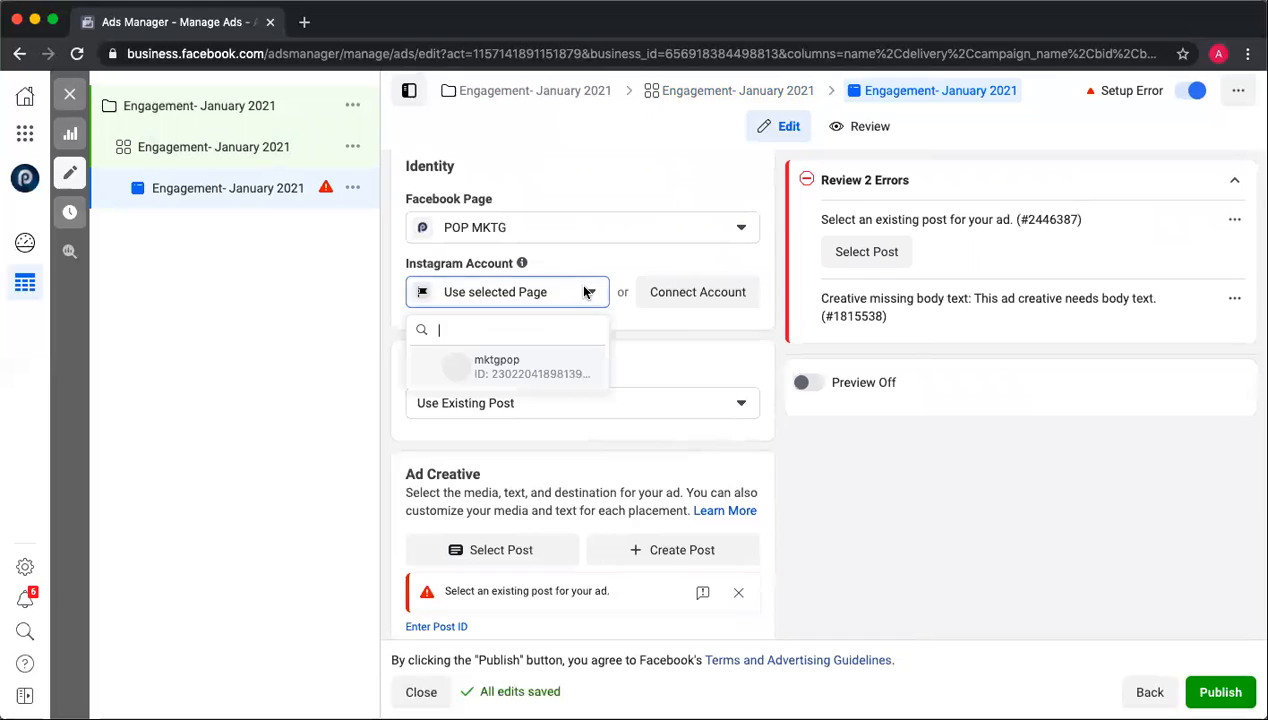
pyautogui.click(524, 366)
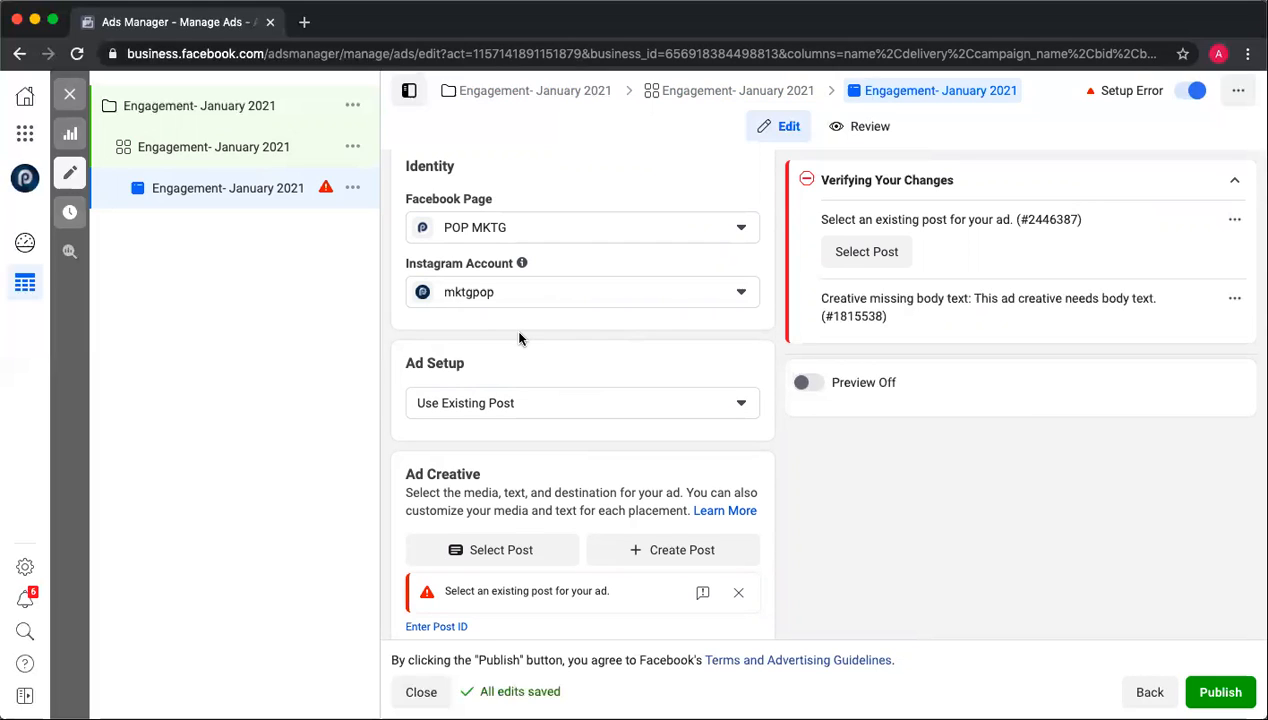
# Step: Examine the available Ad Setup options without changing the Use Existing Post selection
pyautogui.scroll(-1, 519, 339)
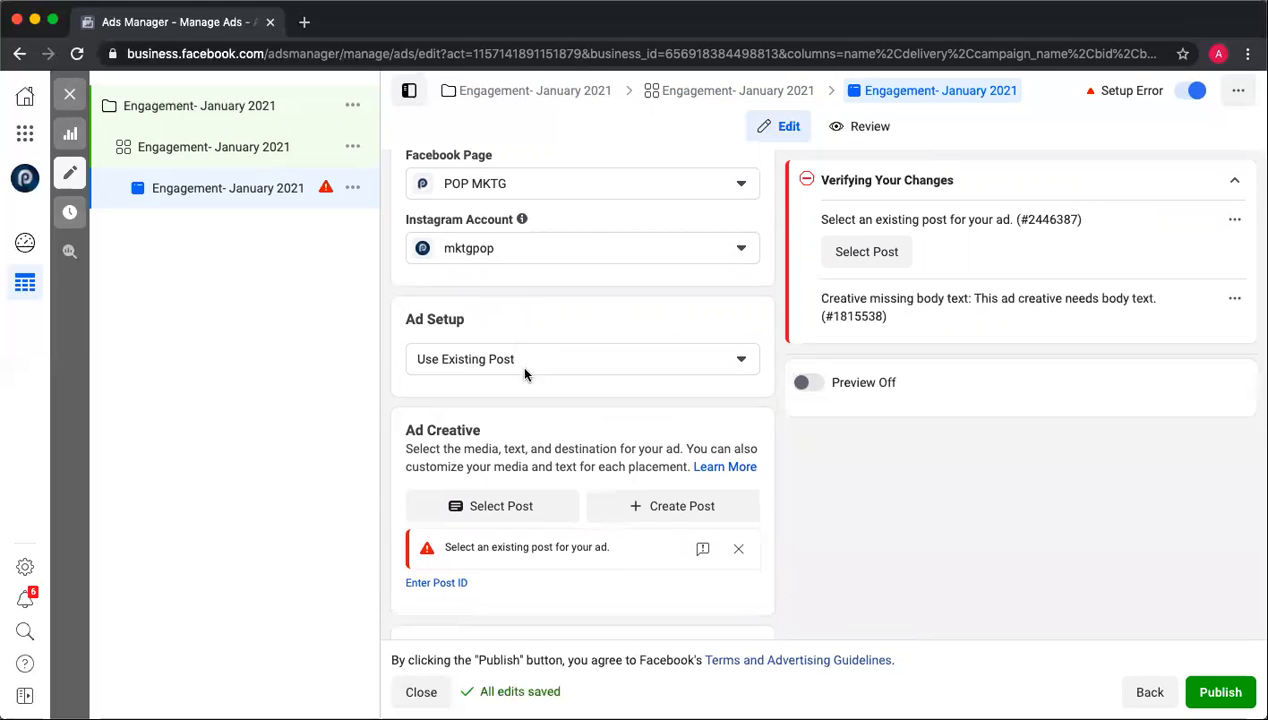
pyautogui.click(522, 358)
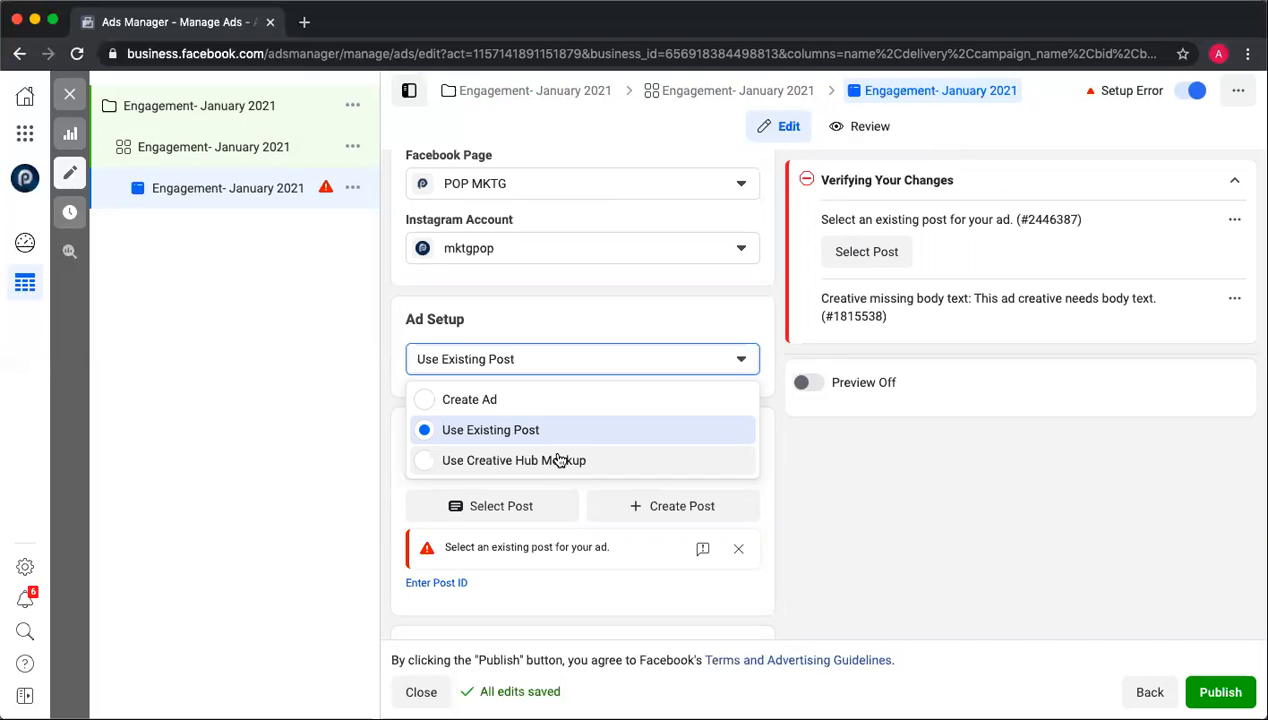
pyautogui.click(388, 392)
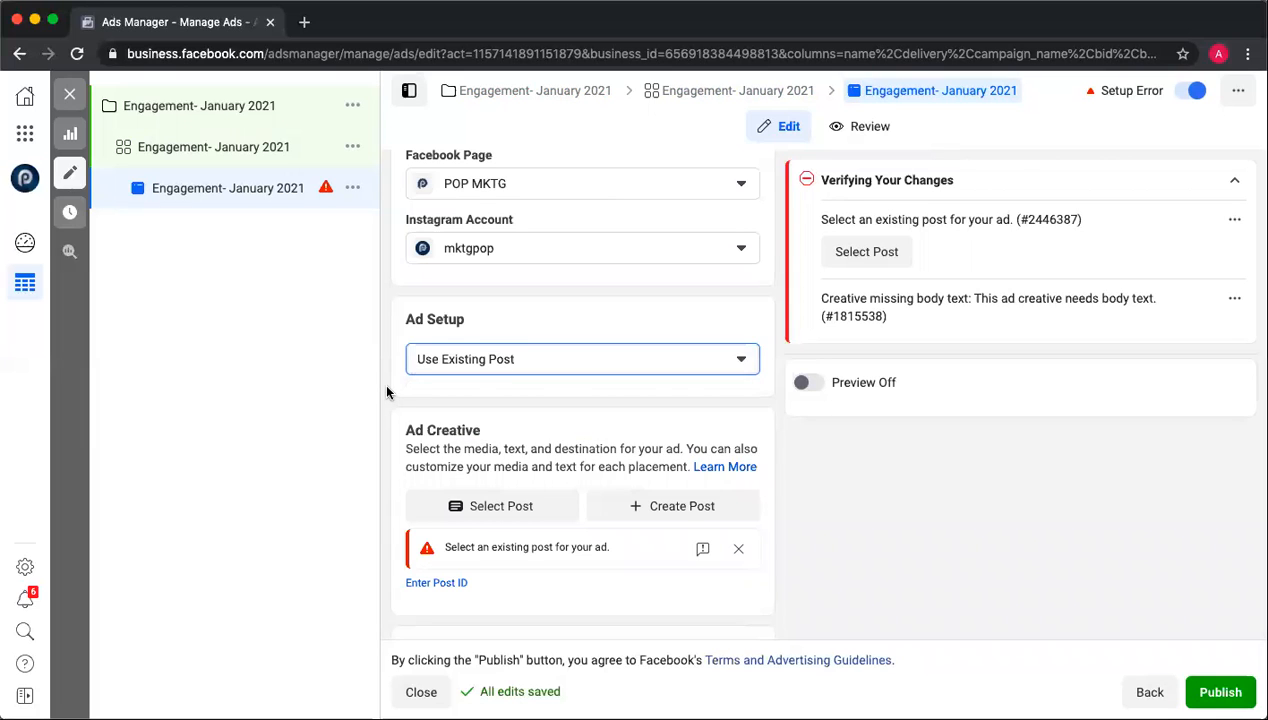
# Step: Use the Facebook post from Dec 24, 2020 beginning "#zoommeeting Honest Abe Roofing Franchise" as the ad's creative
pyautogui.scroll(-3, 388, 392)
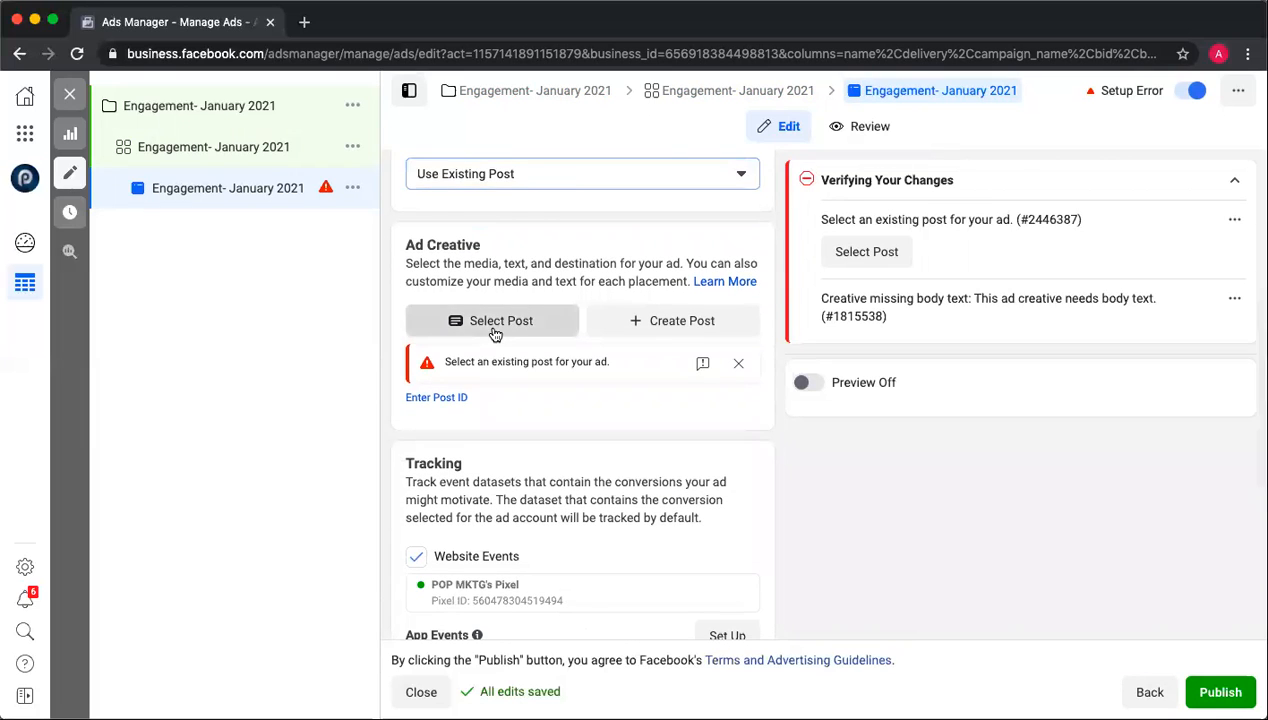
pyautogui.click(494, 334)
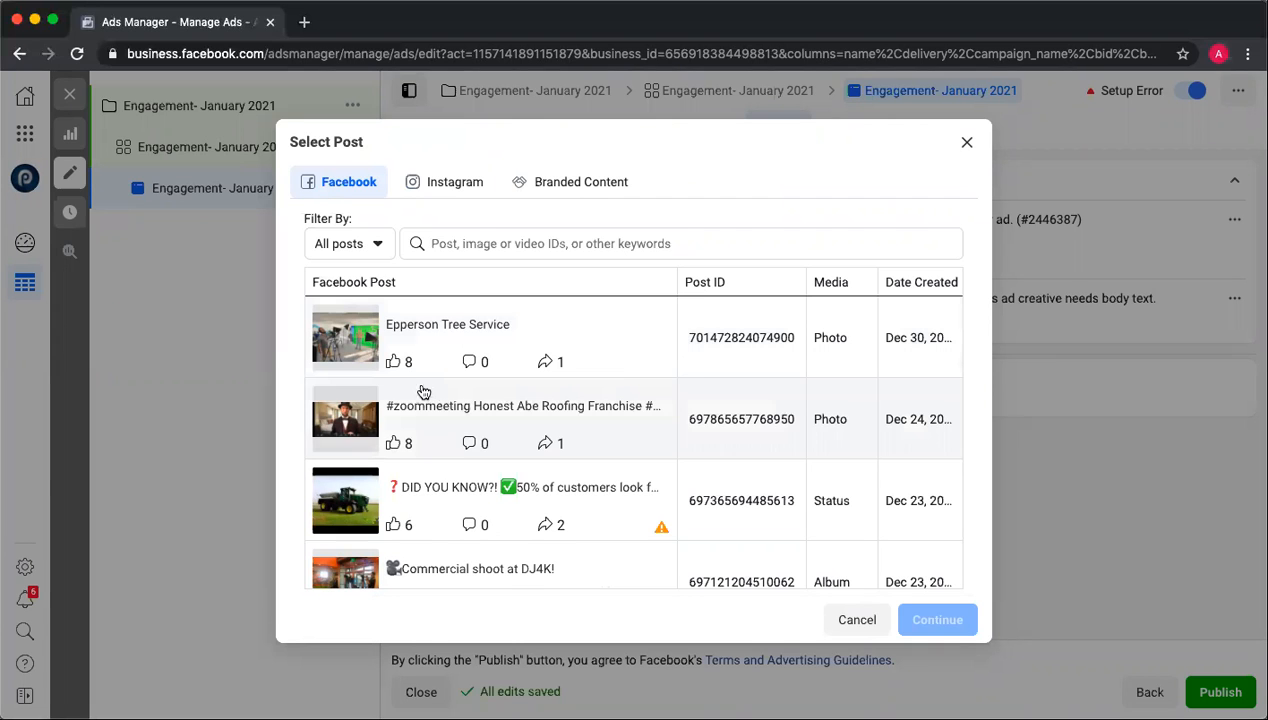
pyautogui.click(466, 408)
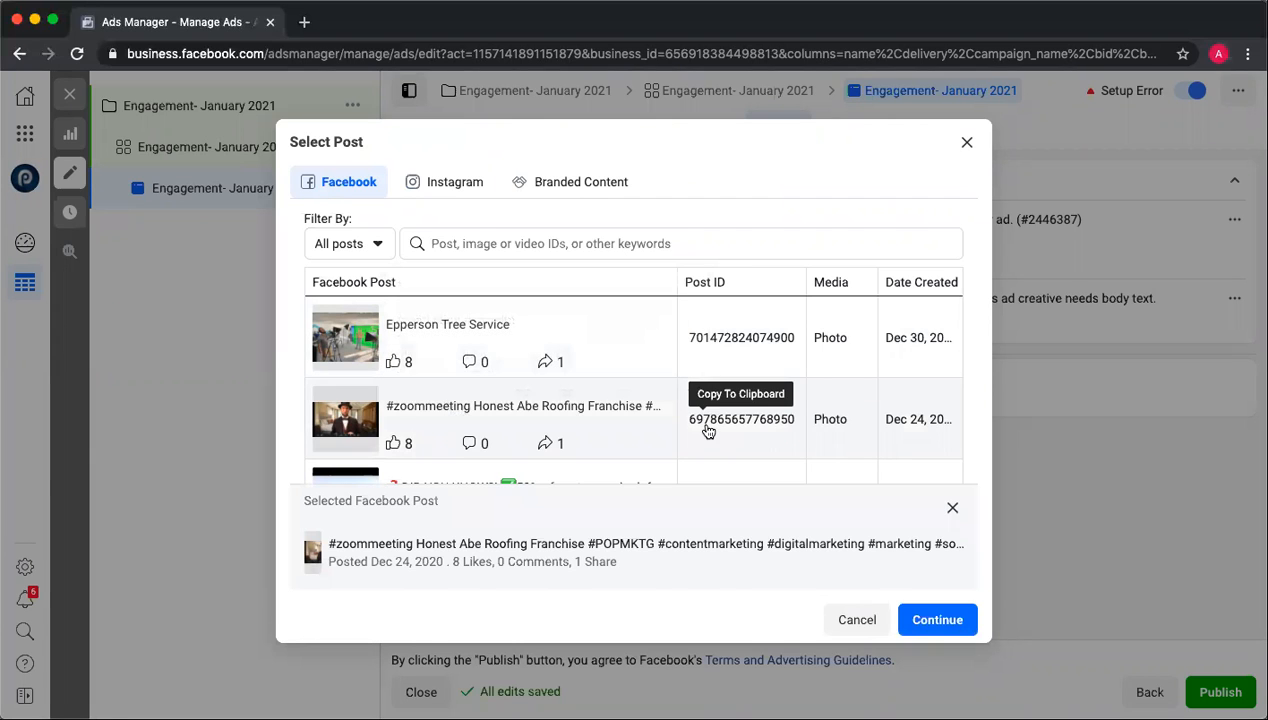
pyautogui.click(948, 615)
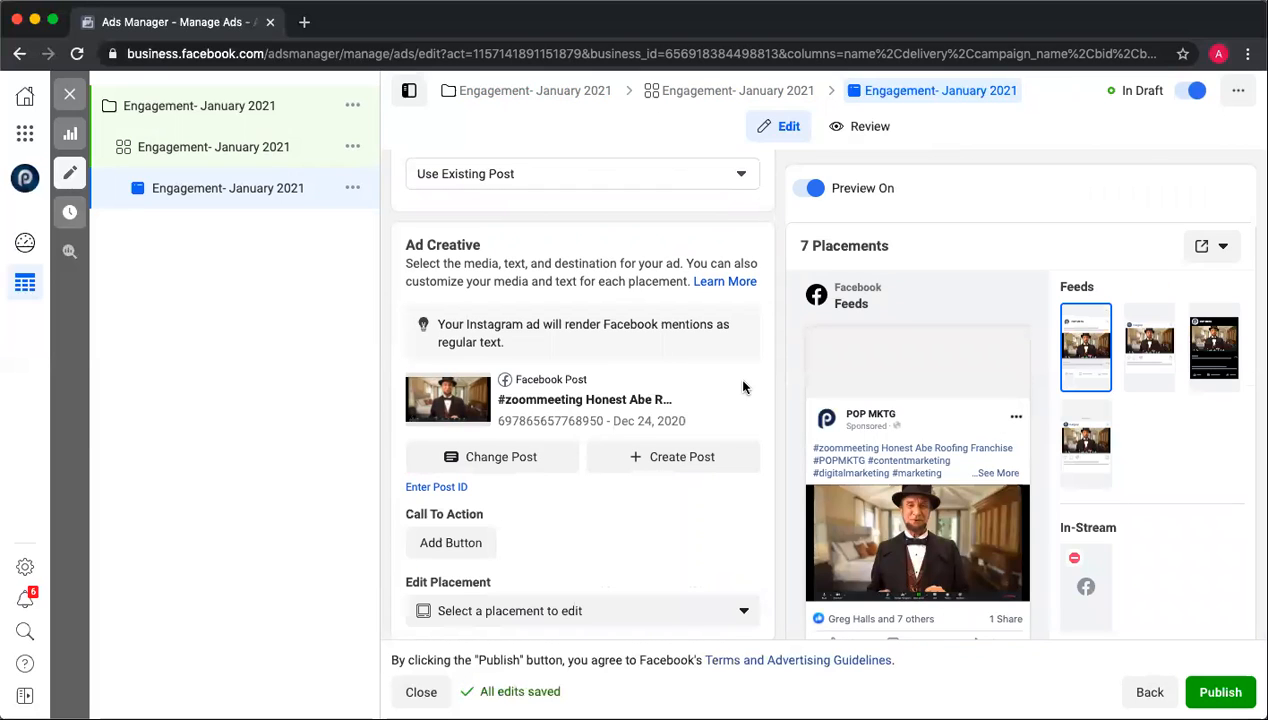
# Step: Try out the Send Message call to action for the selected post and cancel without updating the post
pyautogui.scroll(-2, 743, 387)
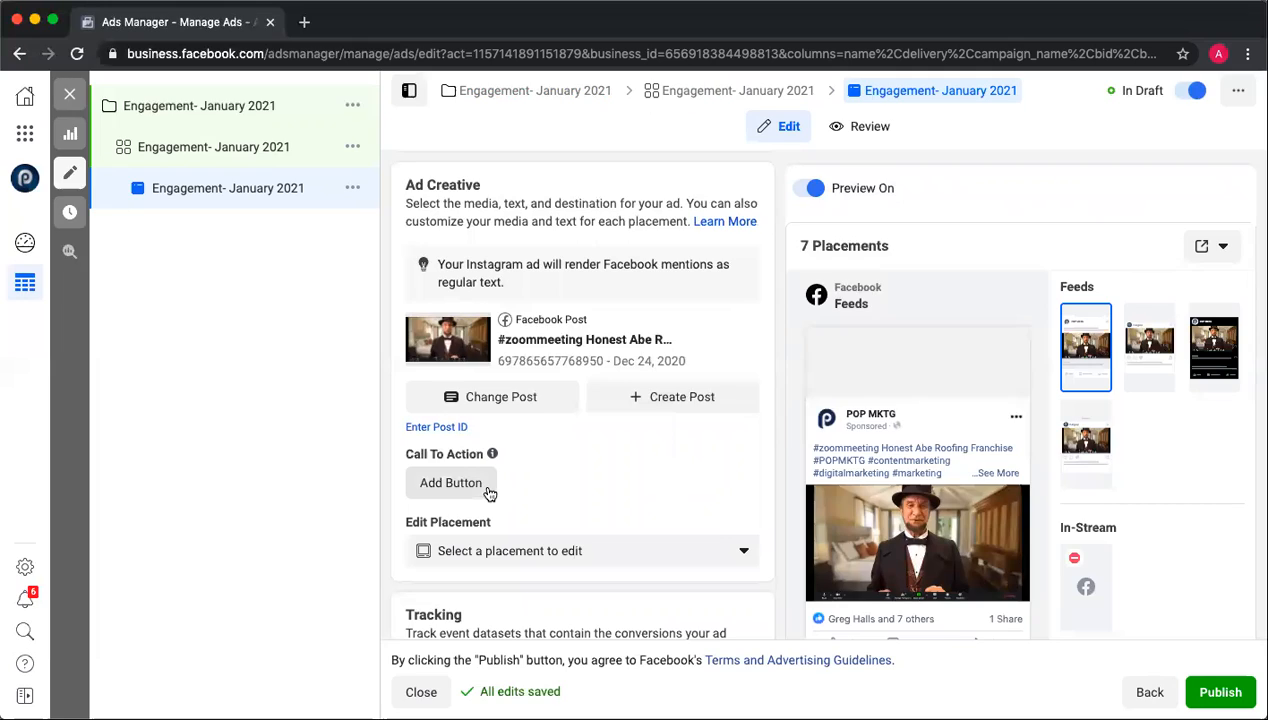
pyautogui.click(455, 483)
pyautogui.click(503, 307)
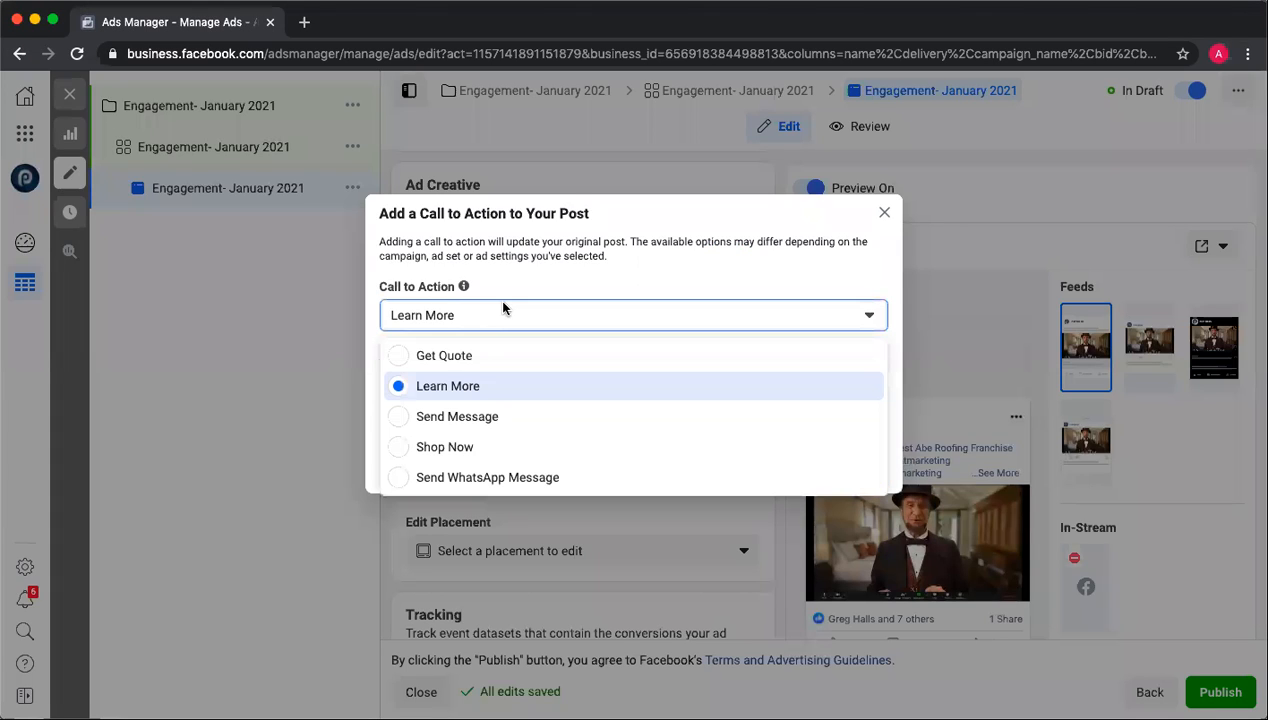
pyautogui.click(486, 418)
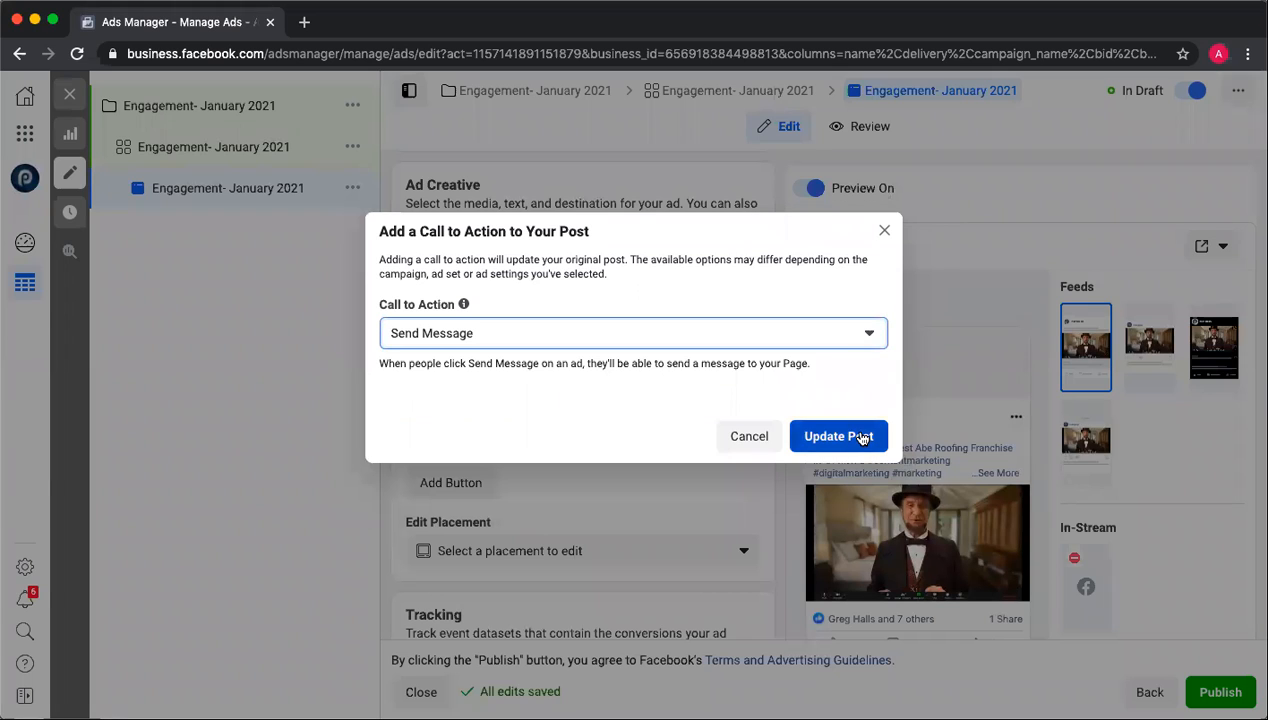
pyautogui.click(751, 442)
# Step: Review the ad's Tracking section down to View Tags and its Facebook Feeds placement preview
pyautogui.scroll(-5, 680, 484)
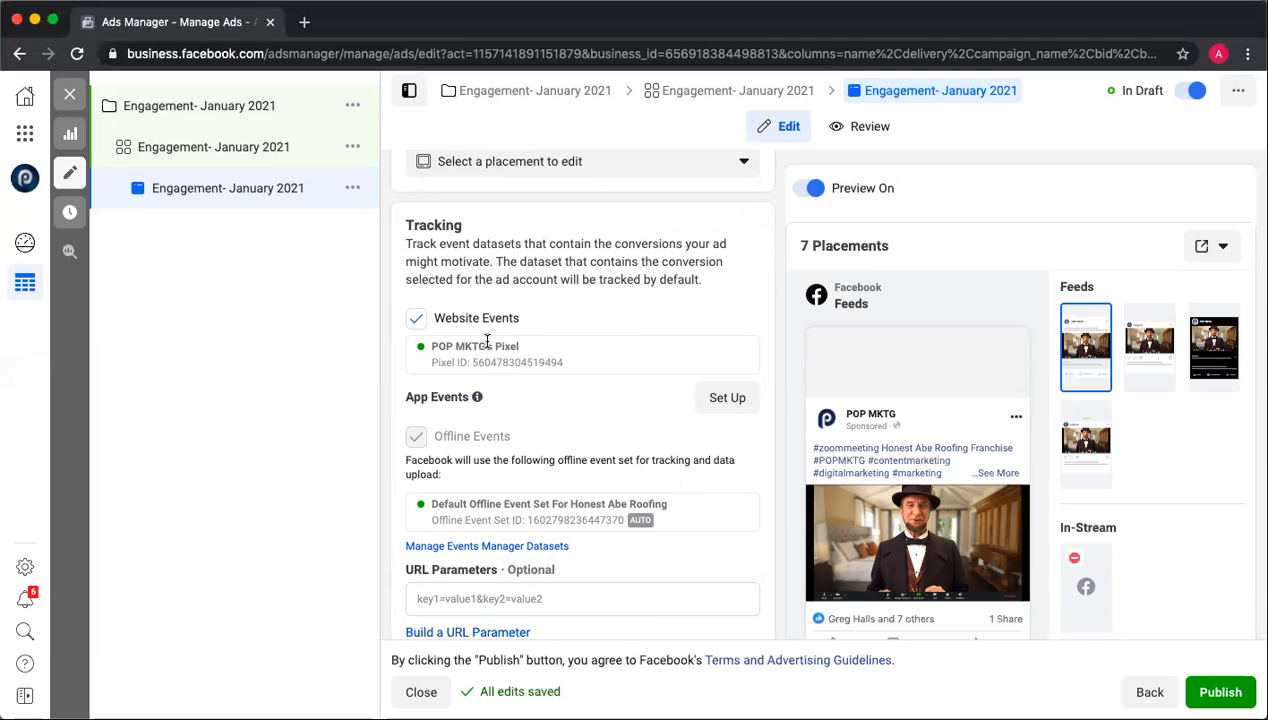
pyautogui.scroll(-3, 487, 341)
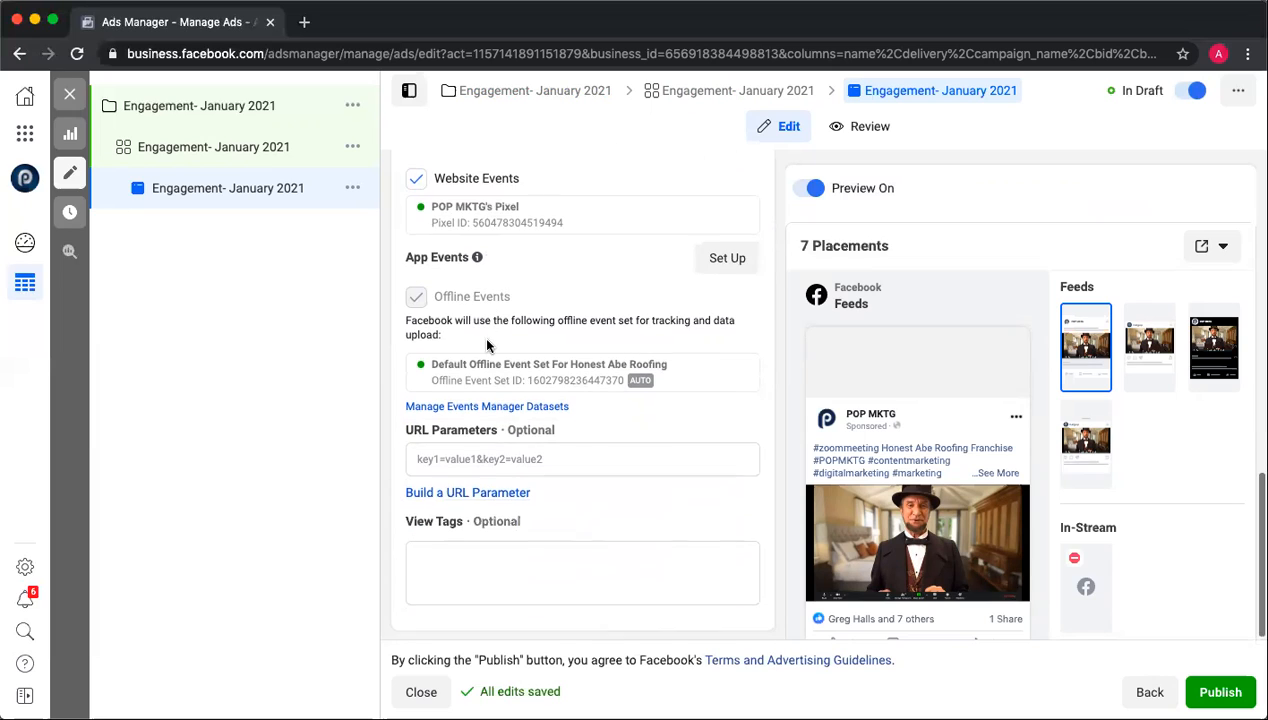
pyautogui.scroll(-2, 926, 381)
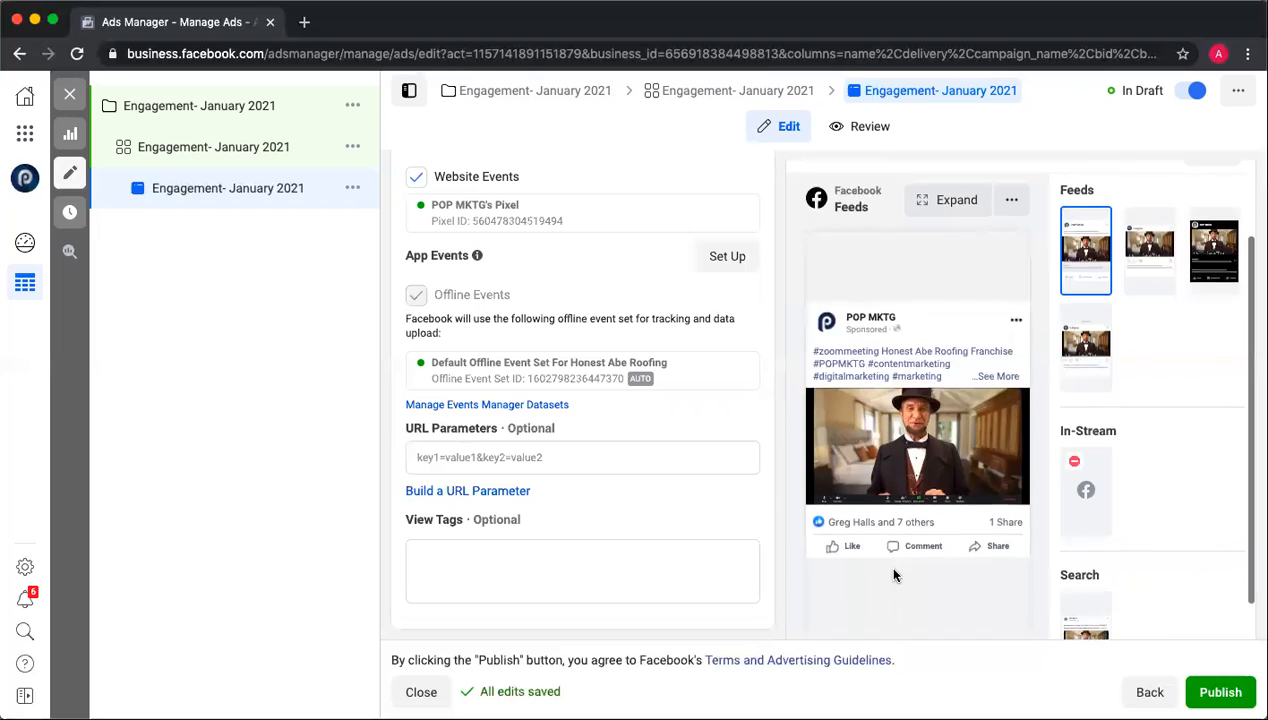
pyautogui.scroll(-1, 893, 565)
pyautogui.scroll(-1, 988, 560)
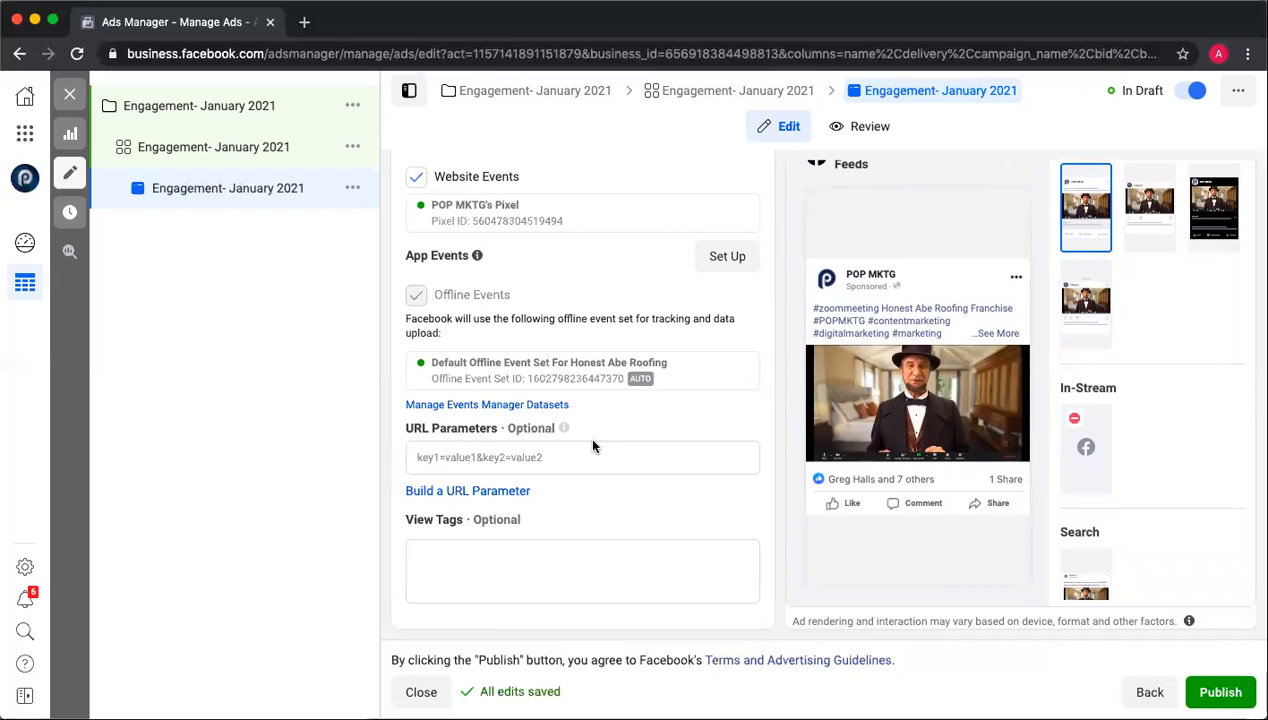
# Step: Close the ad editor without publishing and discard all unpublished drafts in the POP MKTG ad account
pyautogui.click(421, 692)
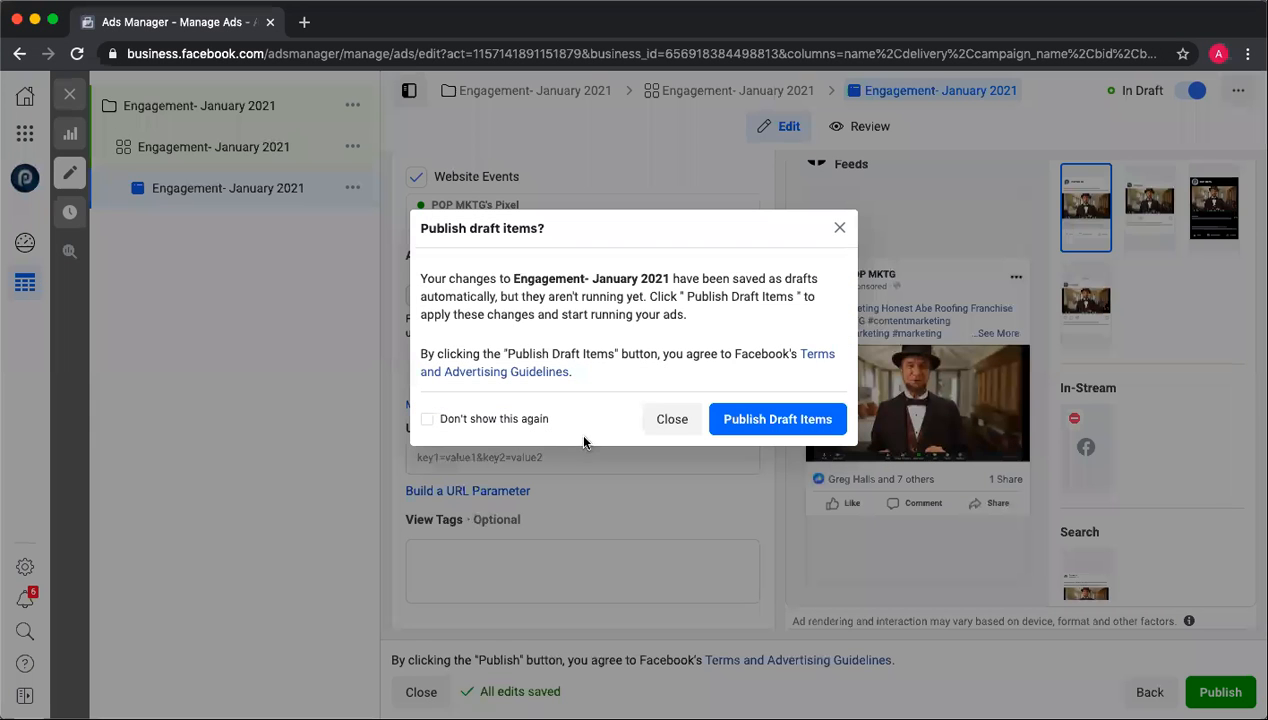
pyautogui.click(670, 422)
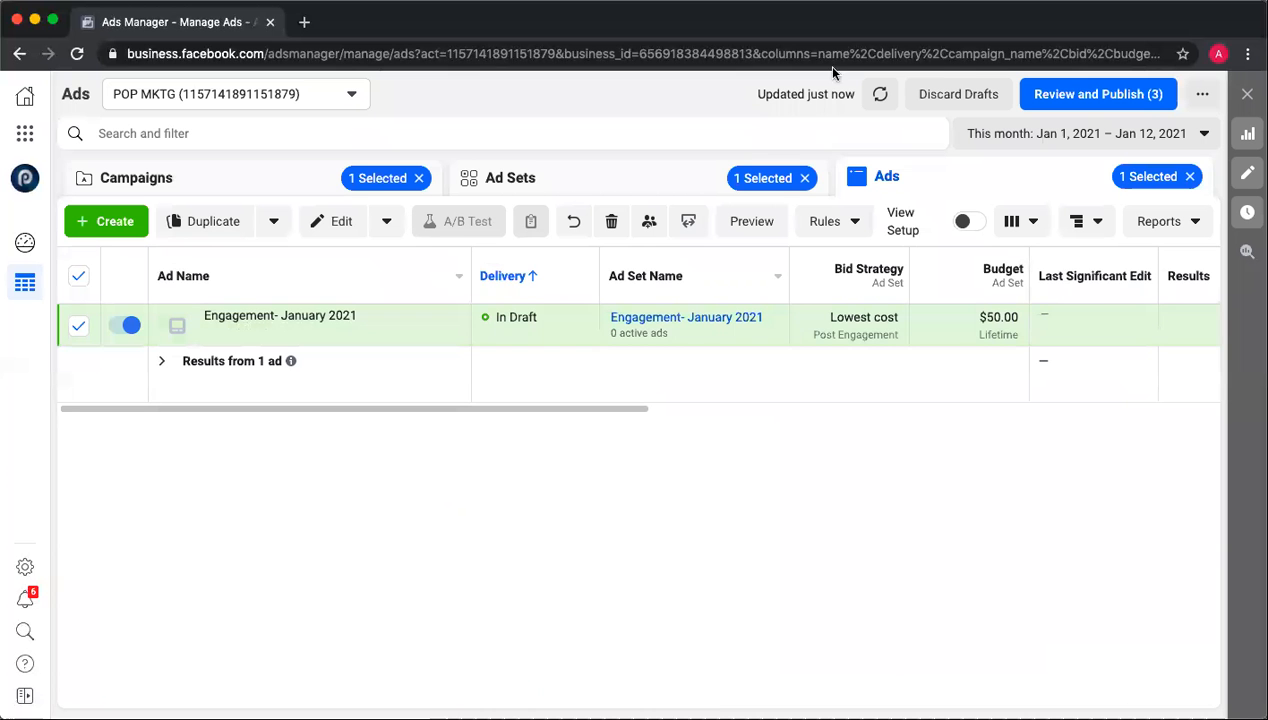
pyautogui.click(965, 94)
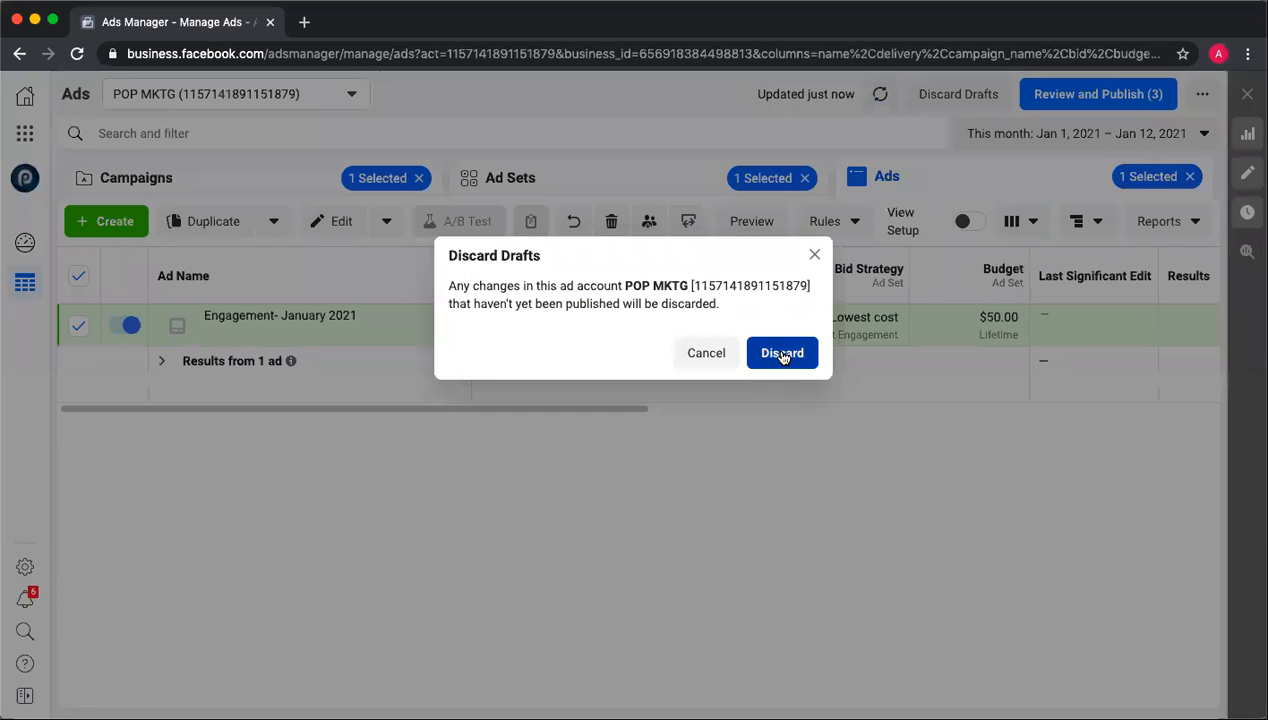
pyautogui.click(781, 354)
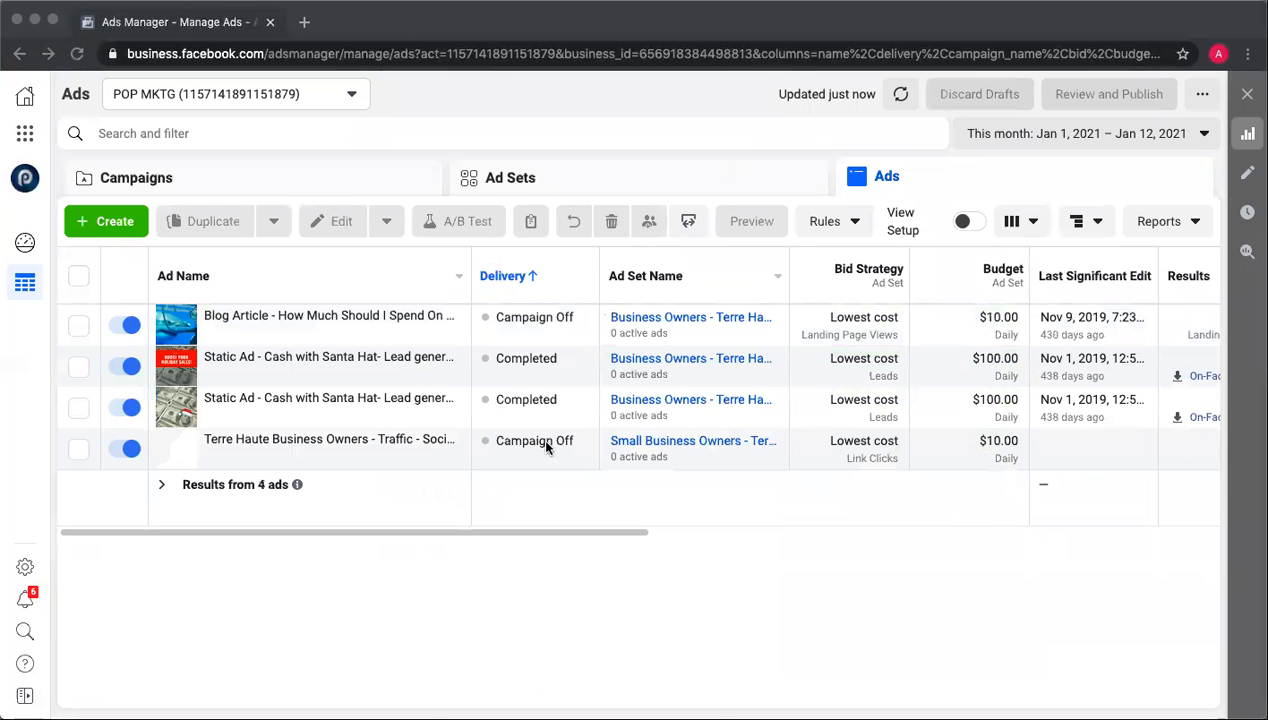